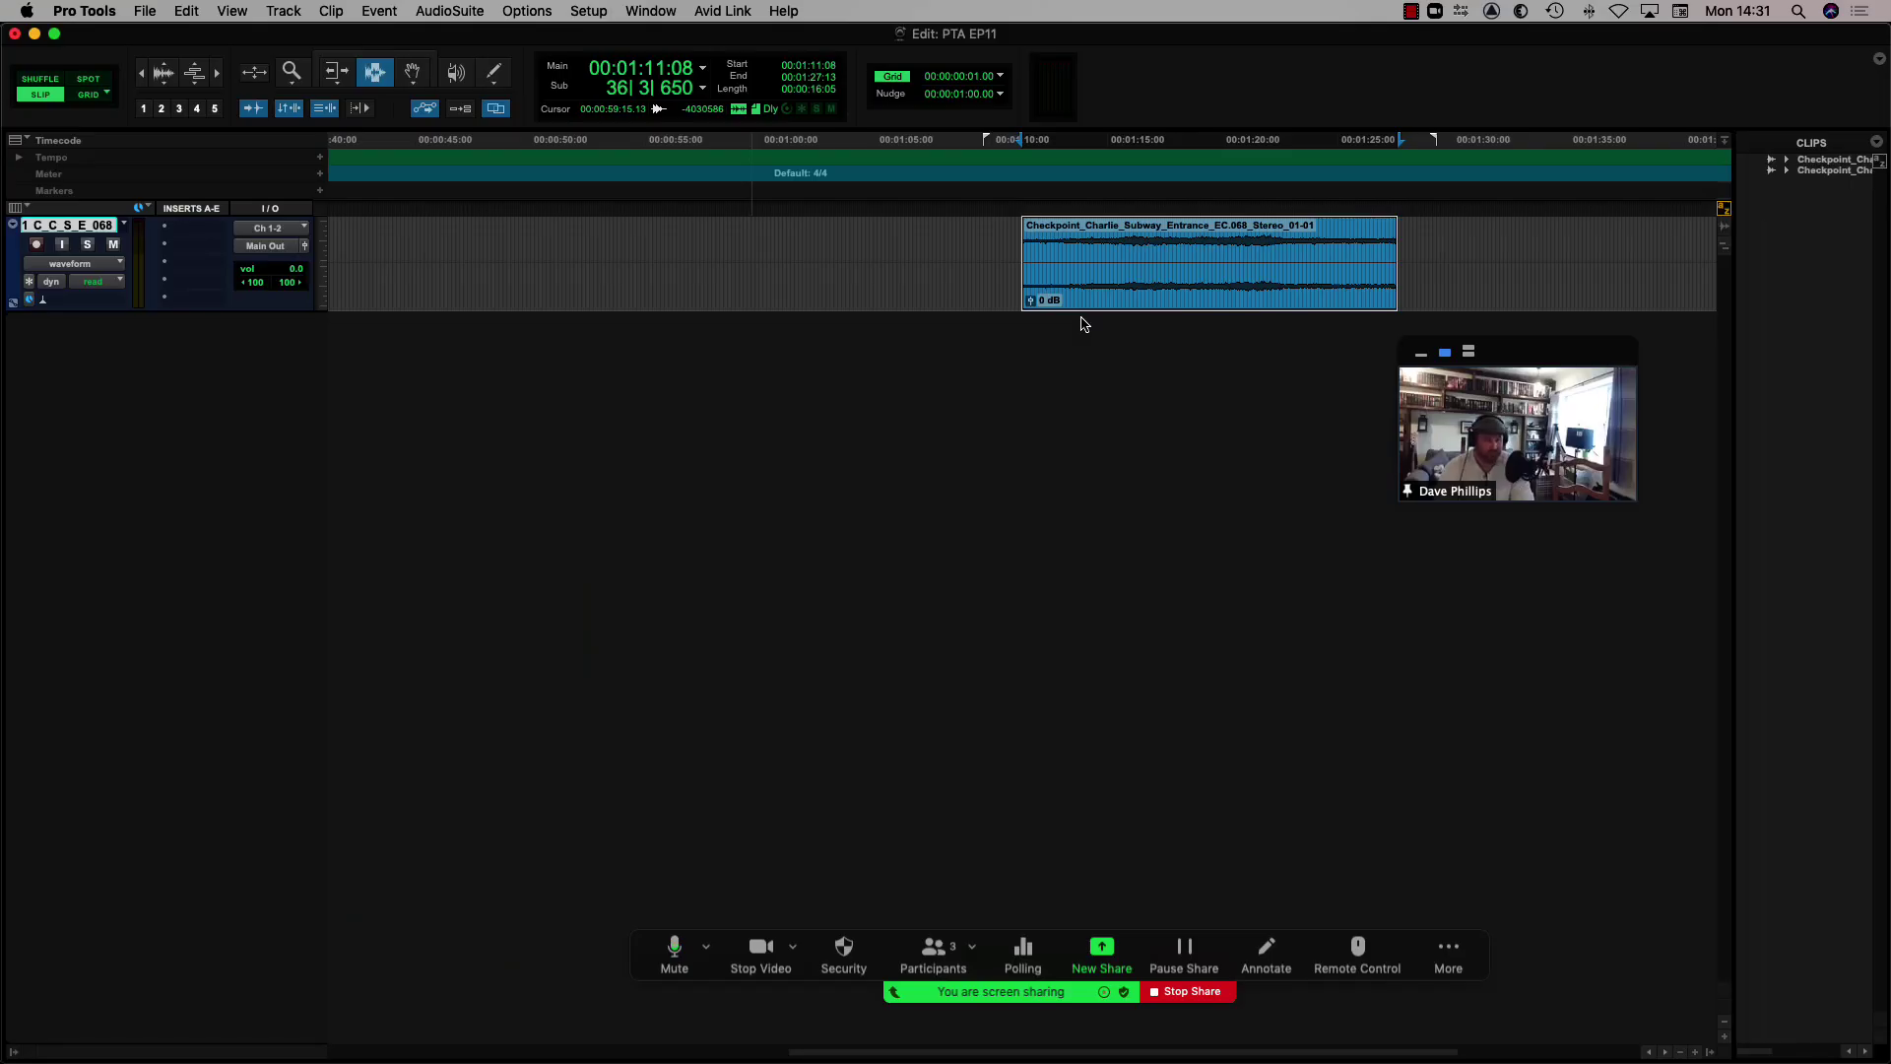
Move the Checkpoint Charlie subway entrance clip earlier on its track, to start at about 00:00:55:19.
key("F8")
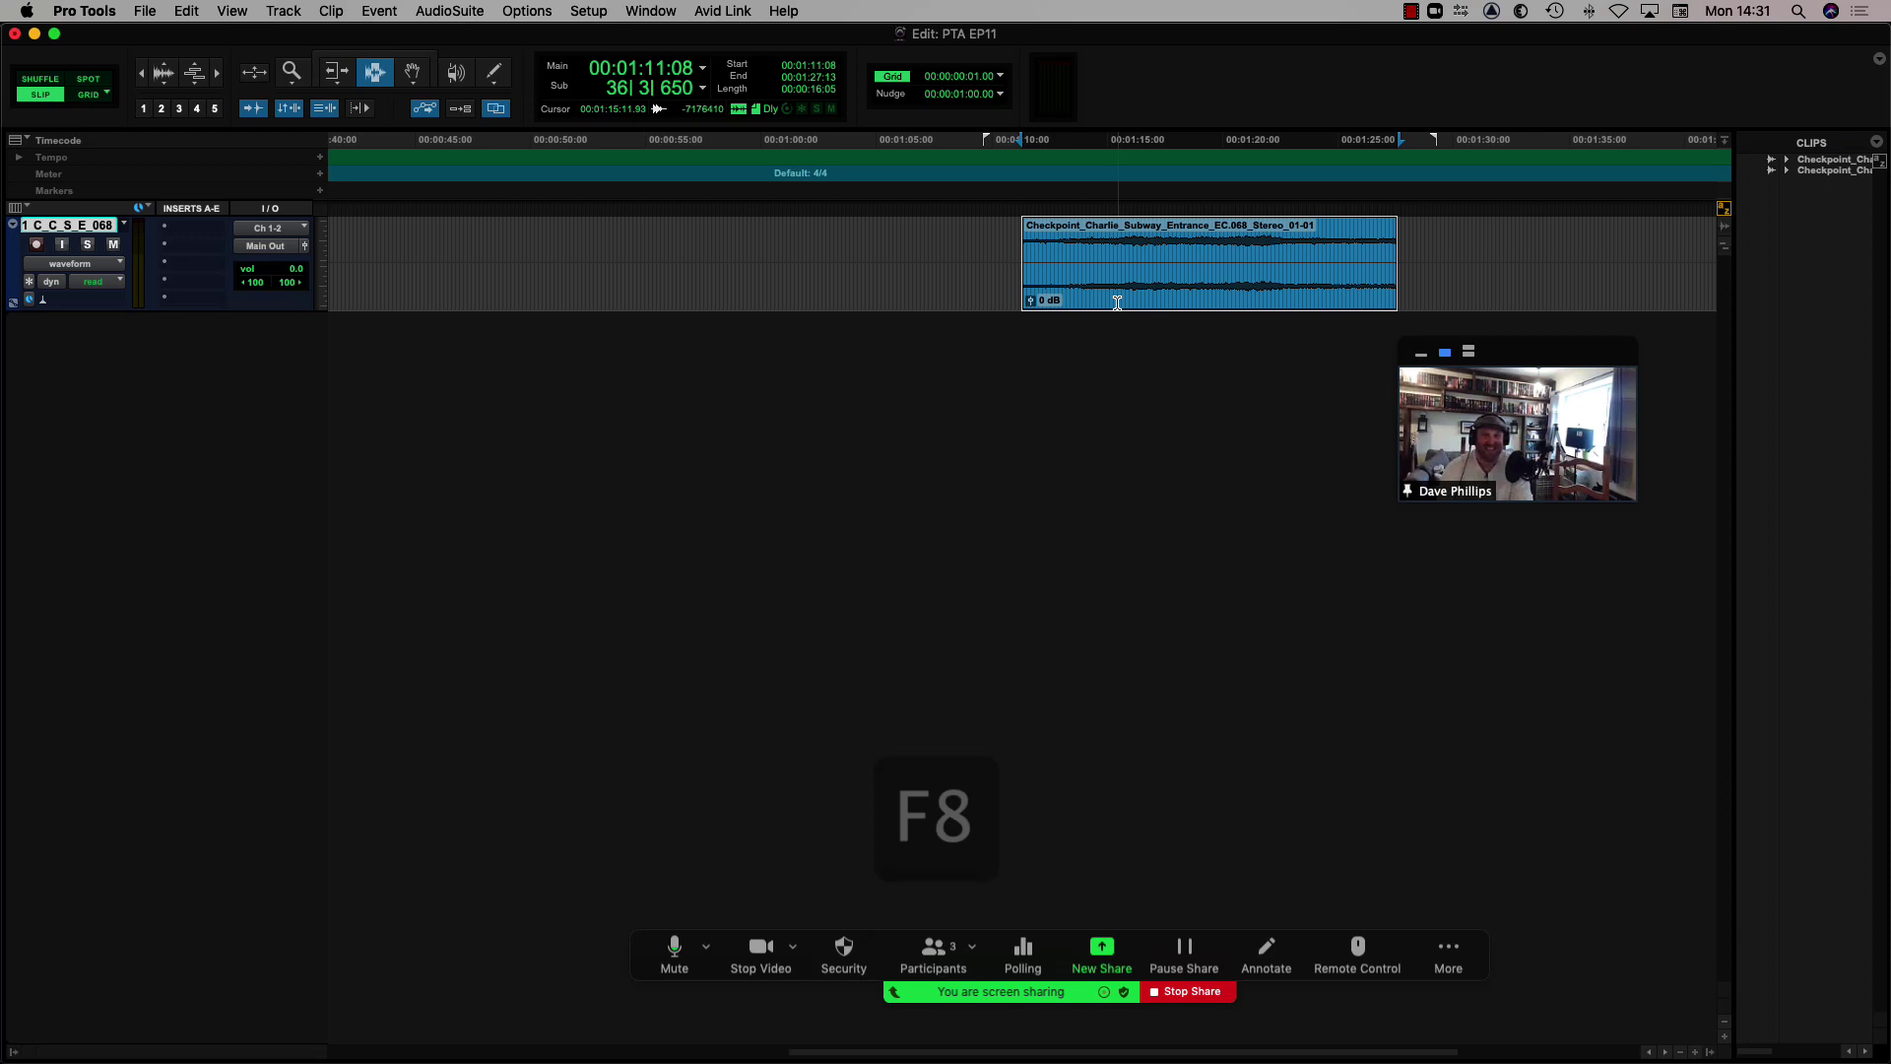
left_click_drag(1170, 292, 813, 292)
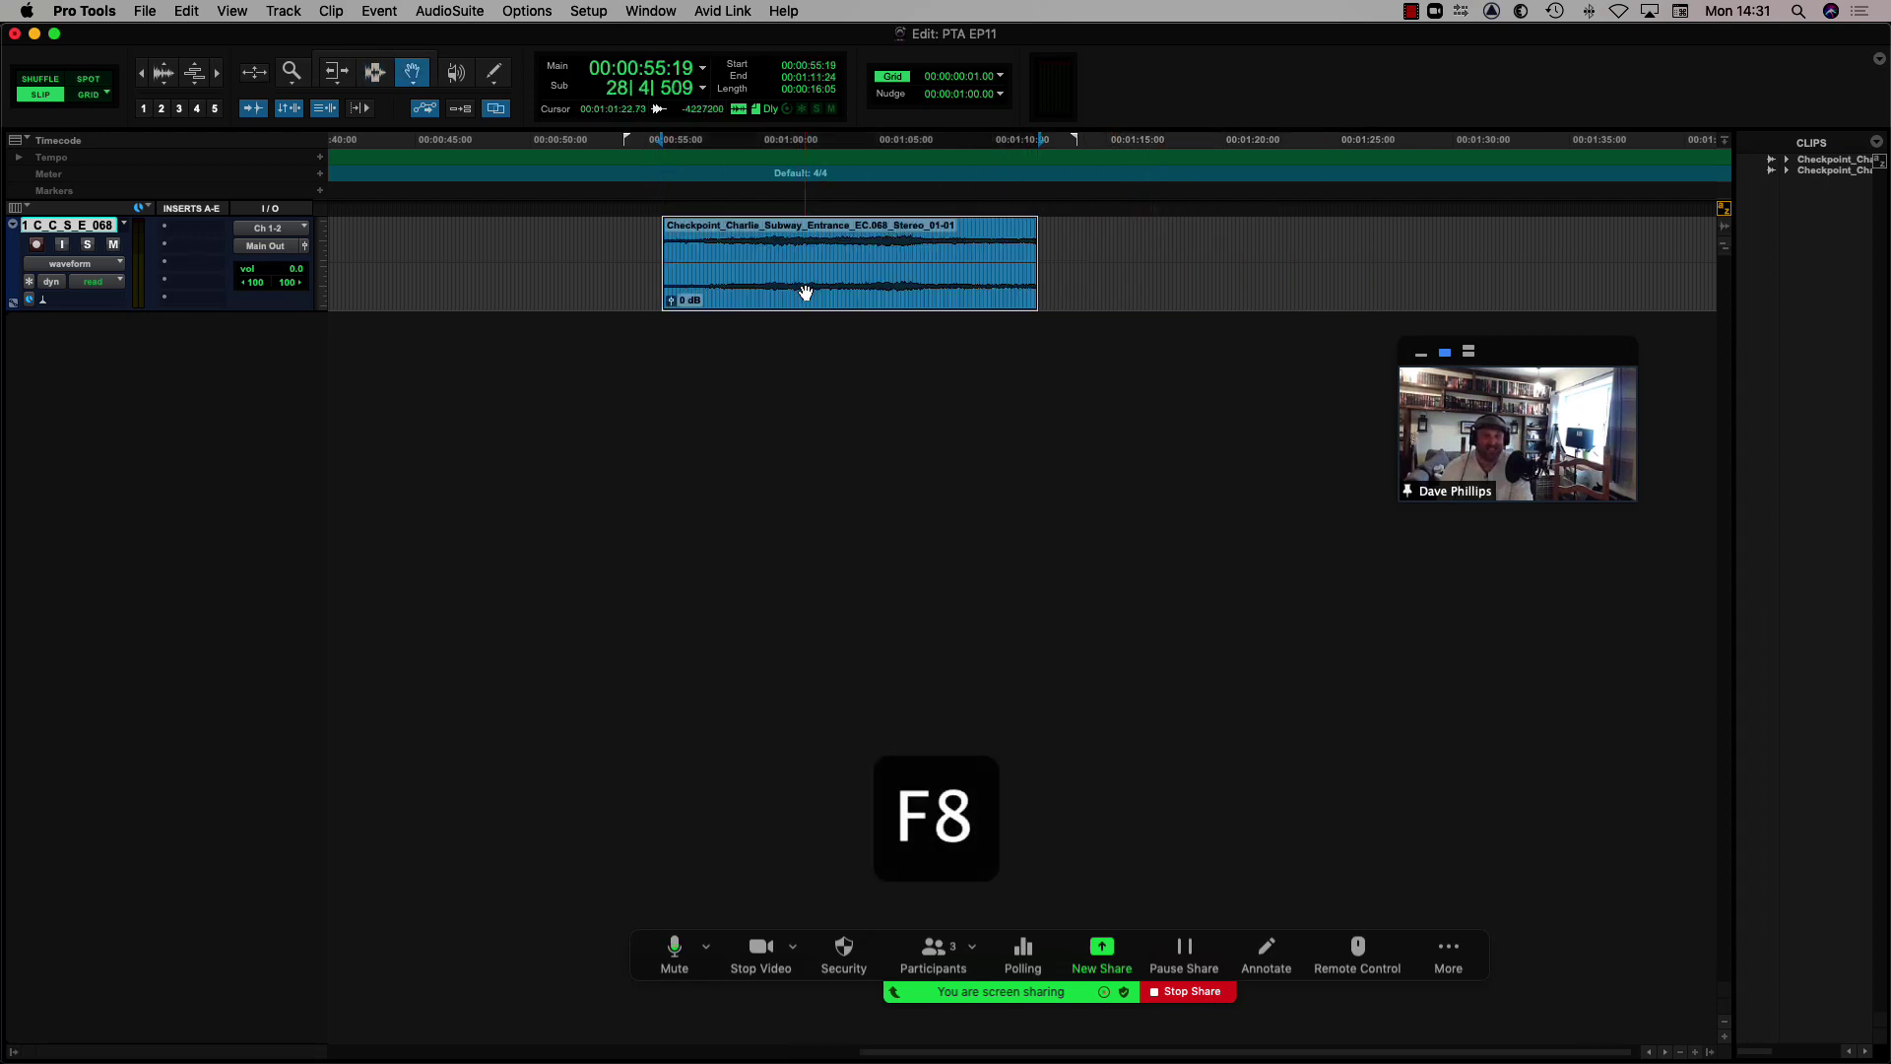
Fade in the clip from its start to about 00:00:56:03 and fade it out from about 00:01:11:02 to its end.
key("F7")
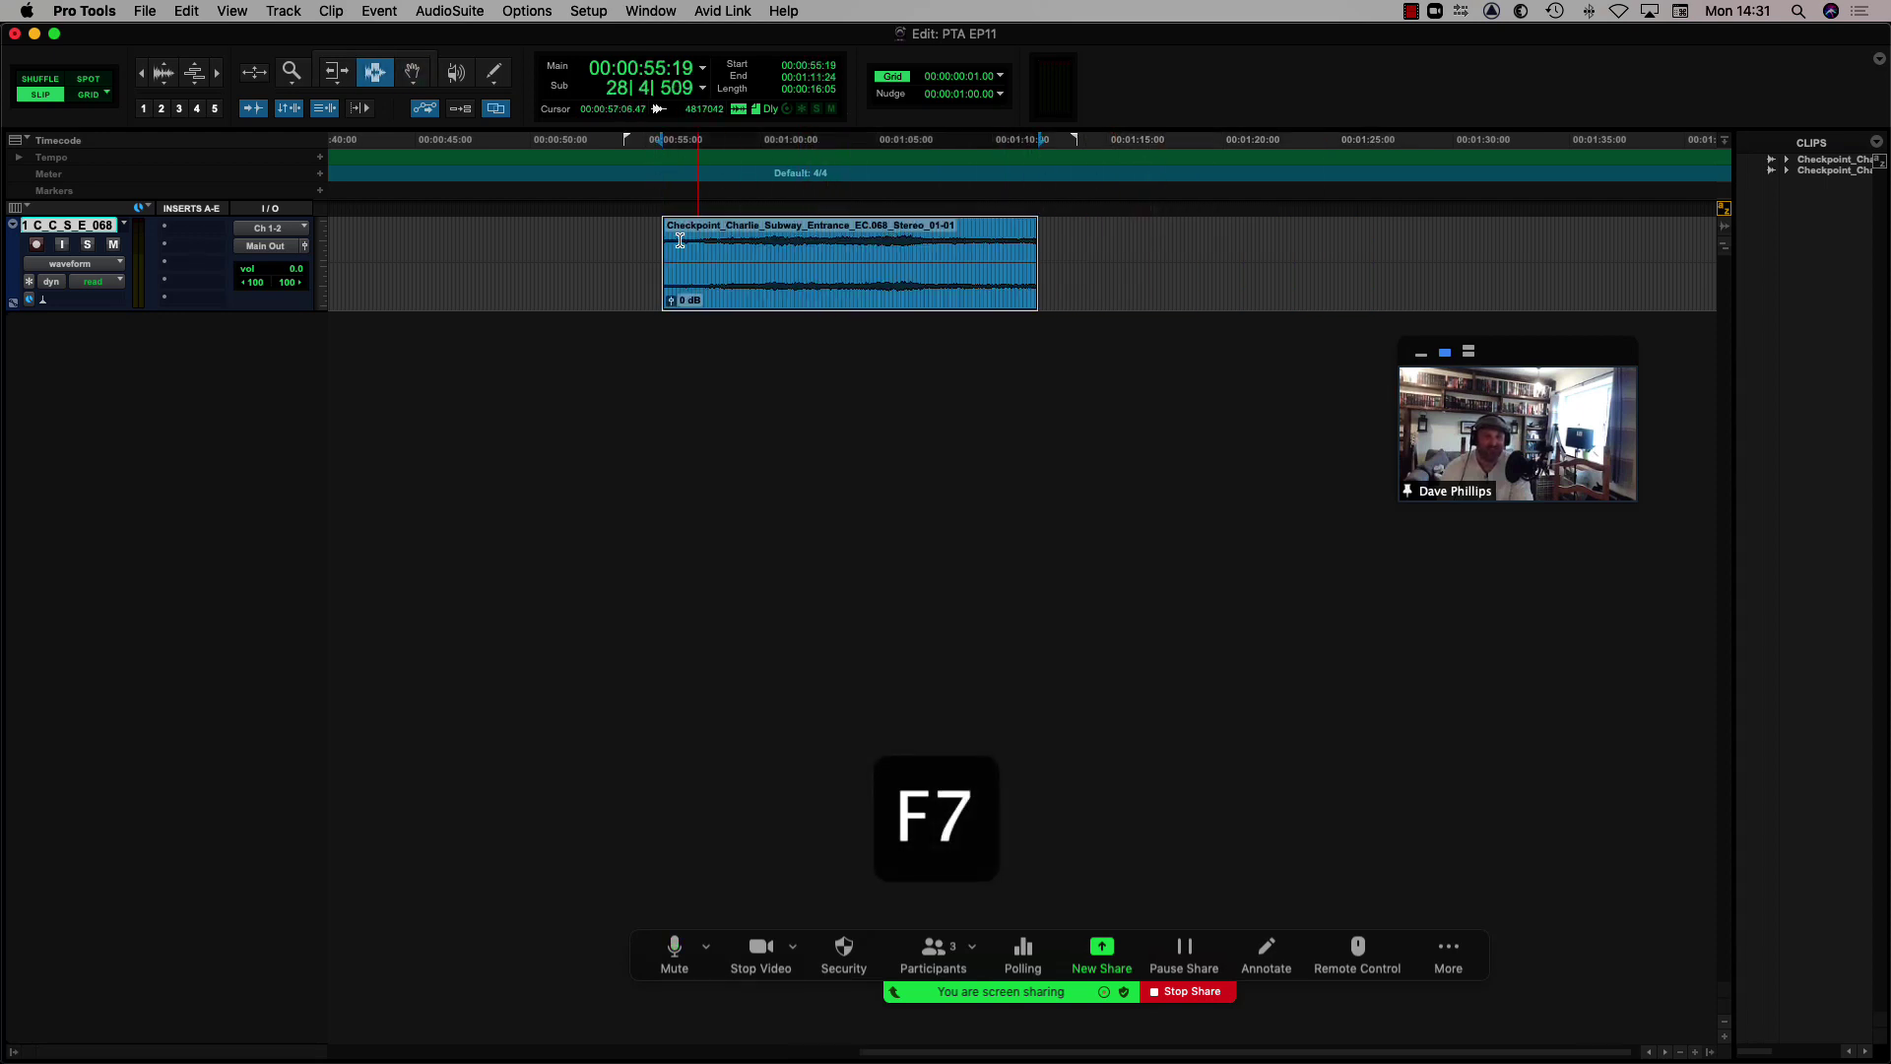
left_click(671, 238)
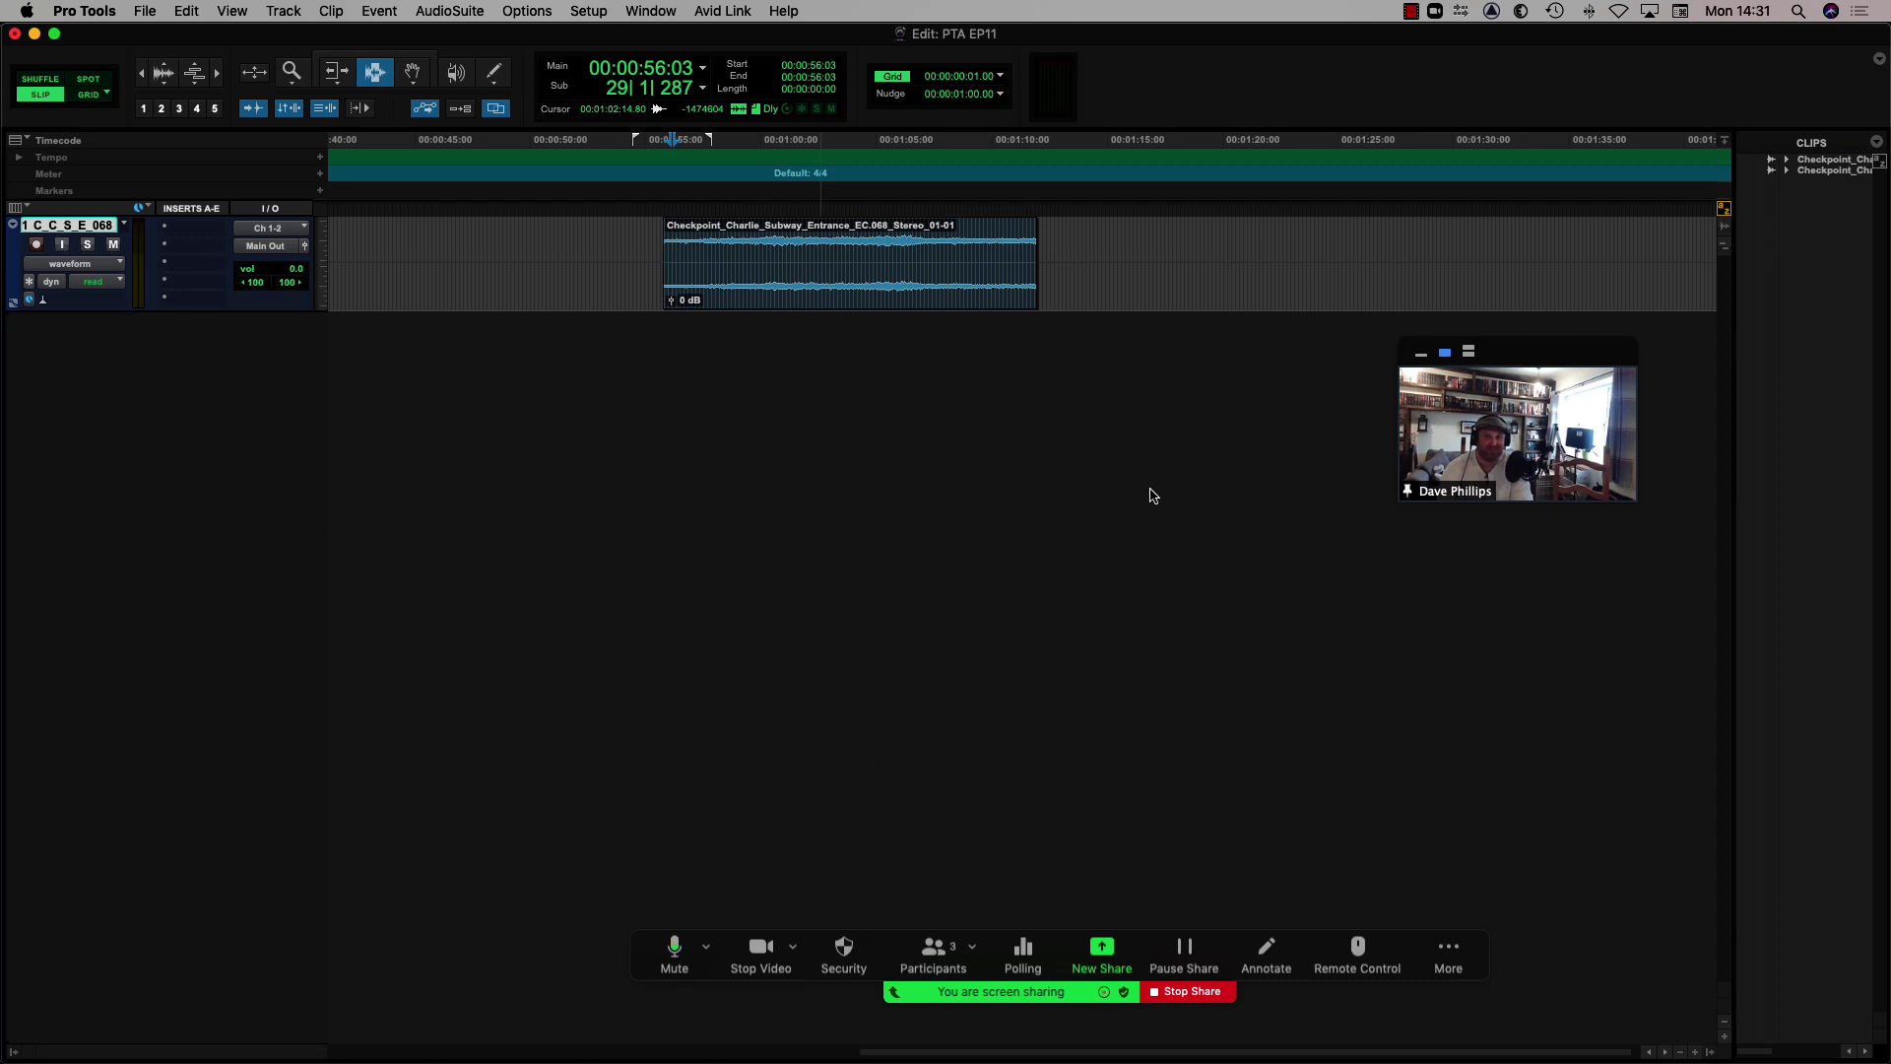
key("d")
left_click(1018, 248)
key("g")
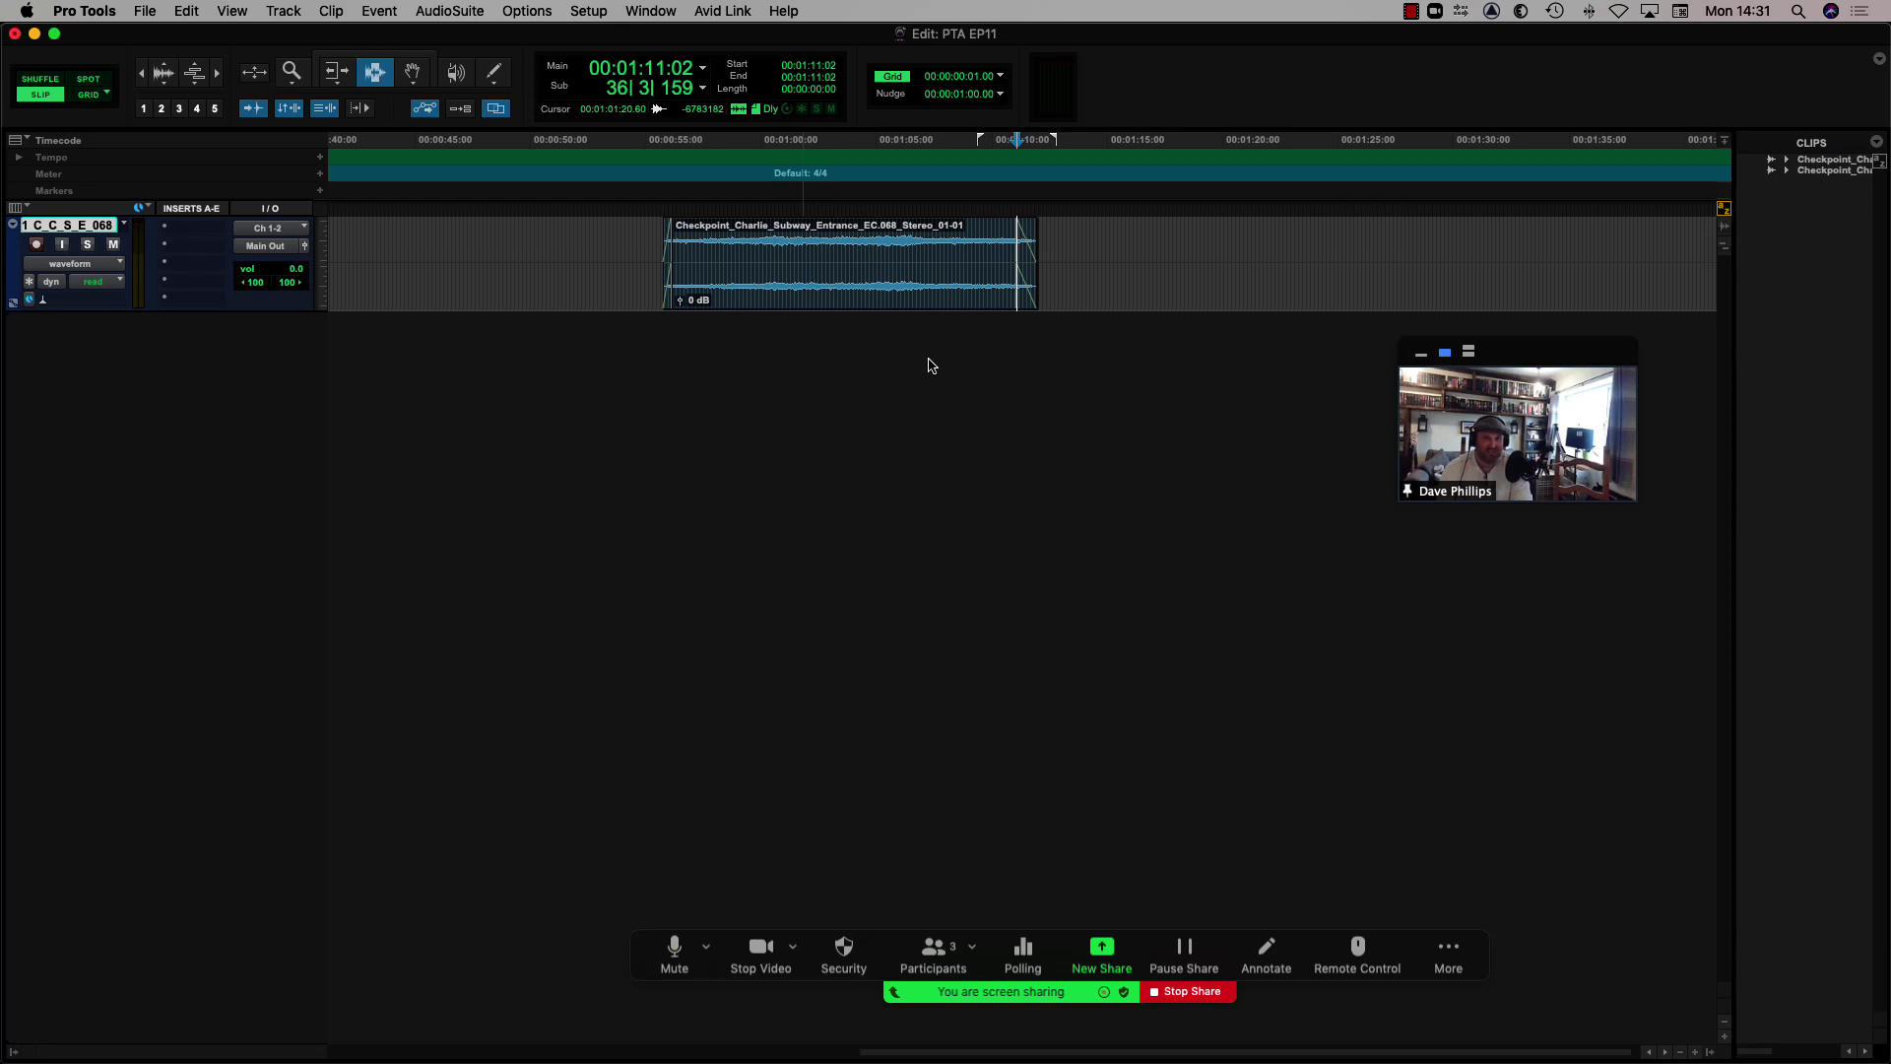
Separate the clip at about 00:01:02:14 and apply a default crossfade across the cut.
left_click(821, 251)
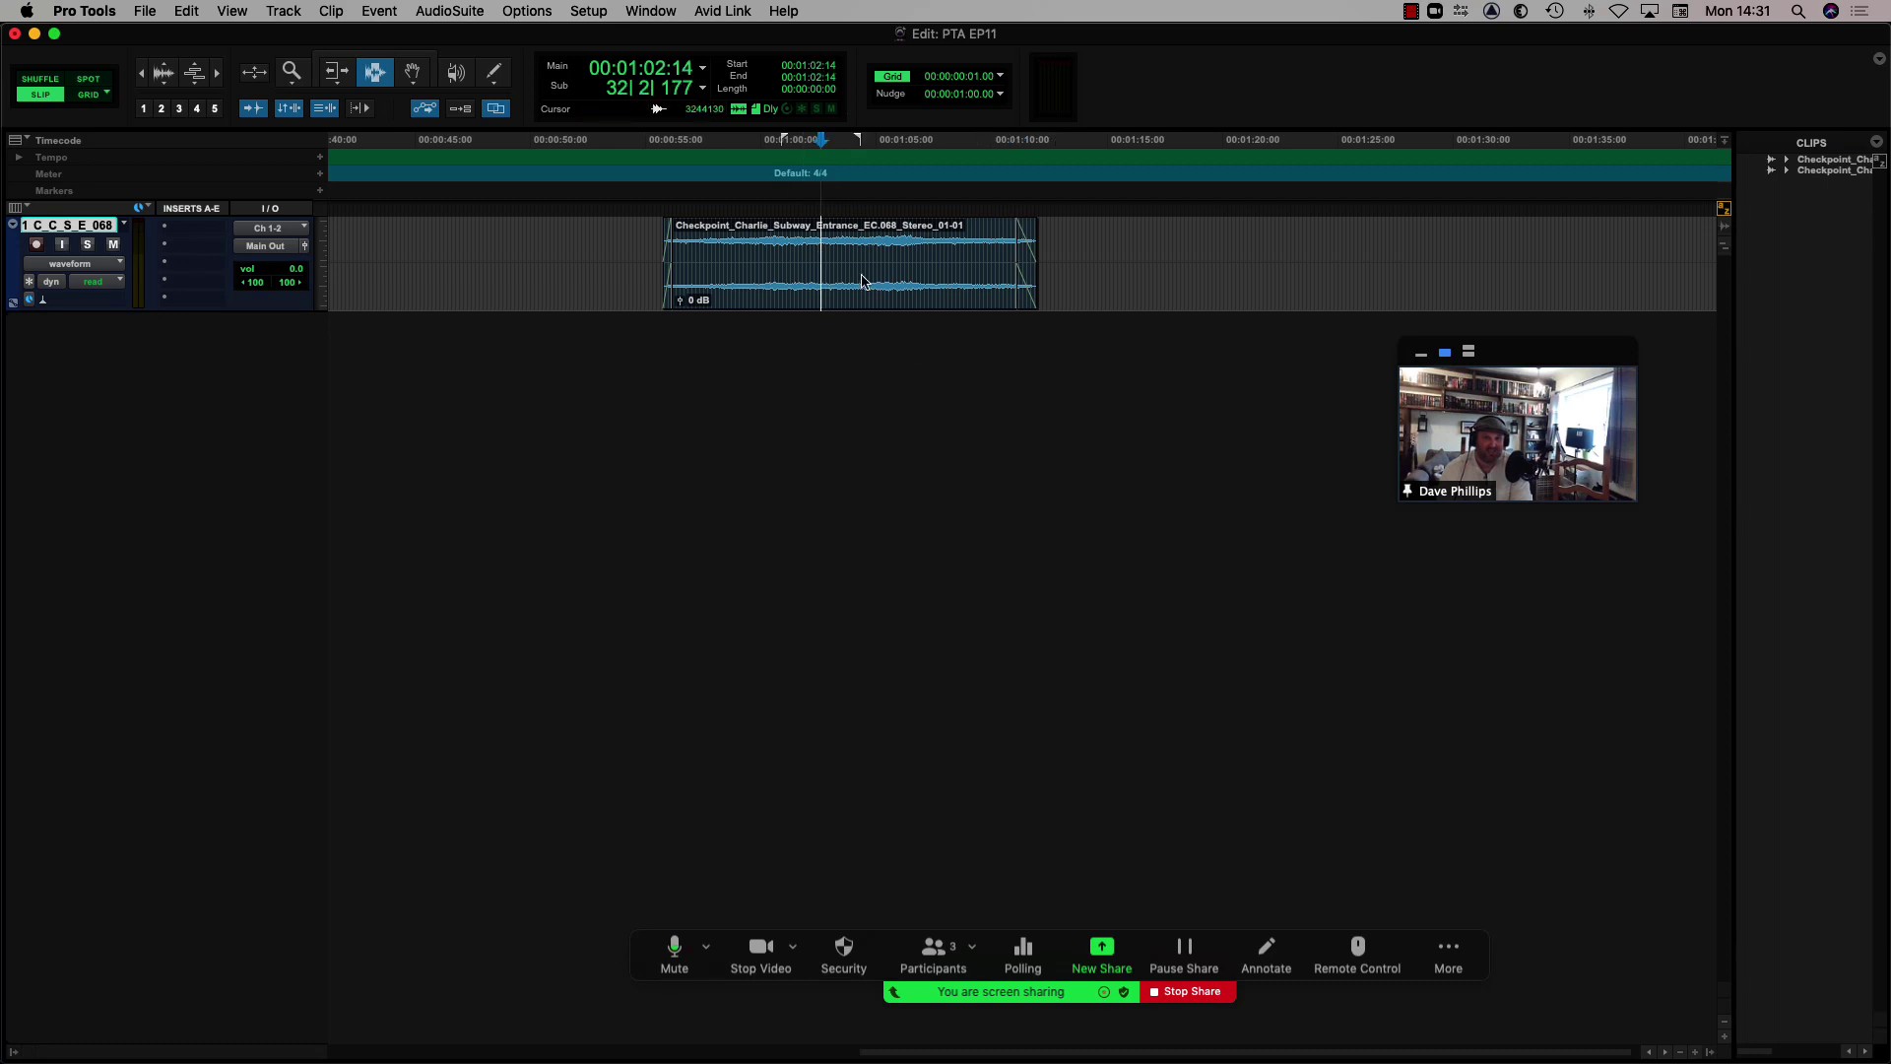
key("super+e")
mouse_move(813, 253)
left_mouse_down()
mouse_move(854, 258)
mouse_move(838, 262)
left_mouse_up()
key("ctrl+super+f")
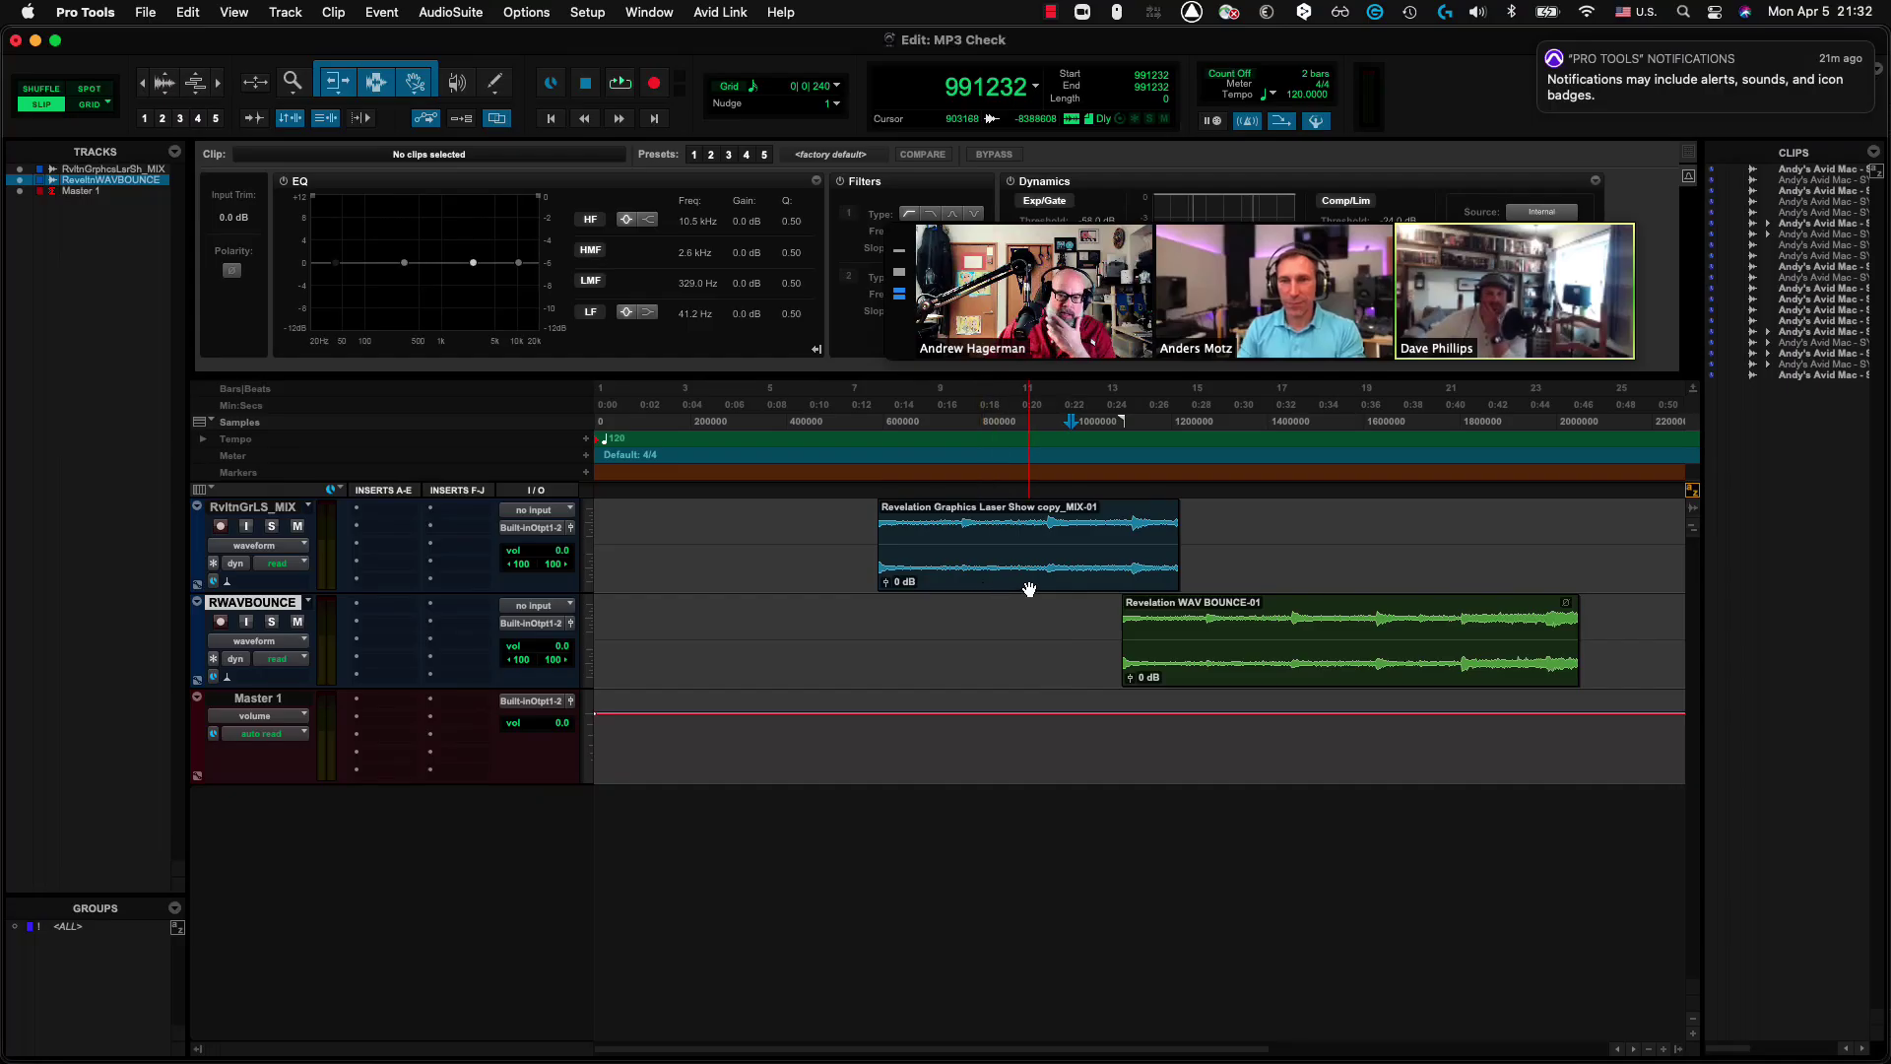
Move the Revelation Graphics Laser Show clip to about sample 751616 and align the start of the Revelation WAV BOUNCE clip with its start.
left_click_drag(1029, 589, 1108, 585)
mouse_move(1335, 680)
left_mouse_down()
mouse_move(1127, 681)
mouse_move(1342, 716)
left_mouse_up()
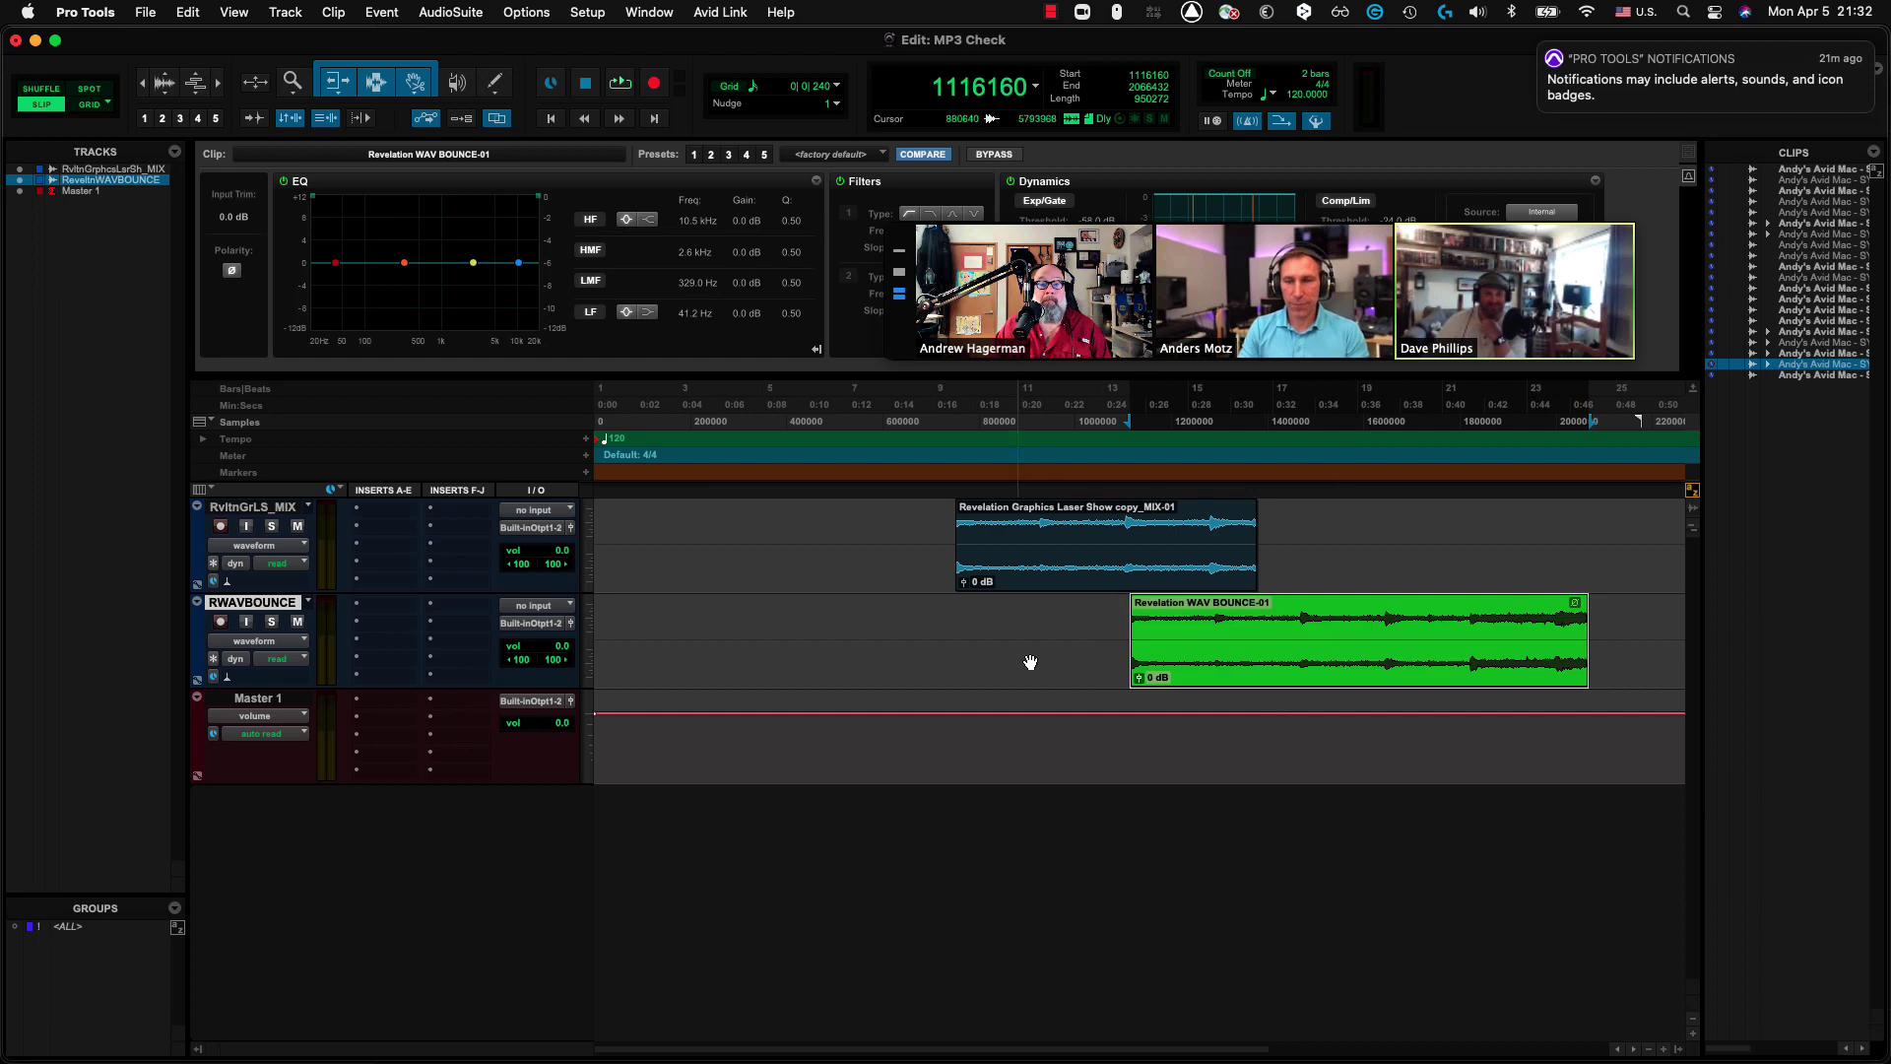
left_click(1024, 569)
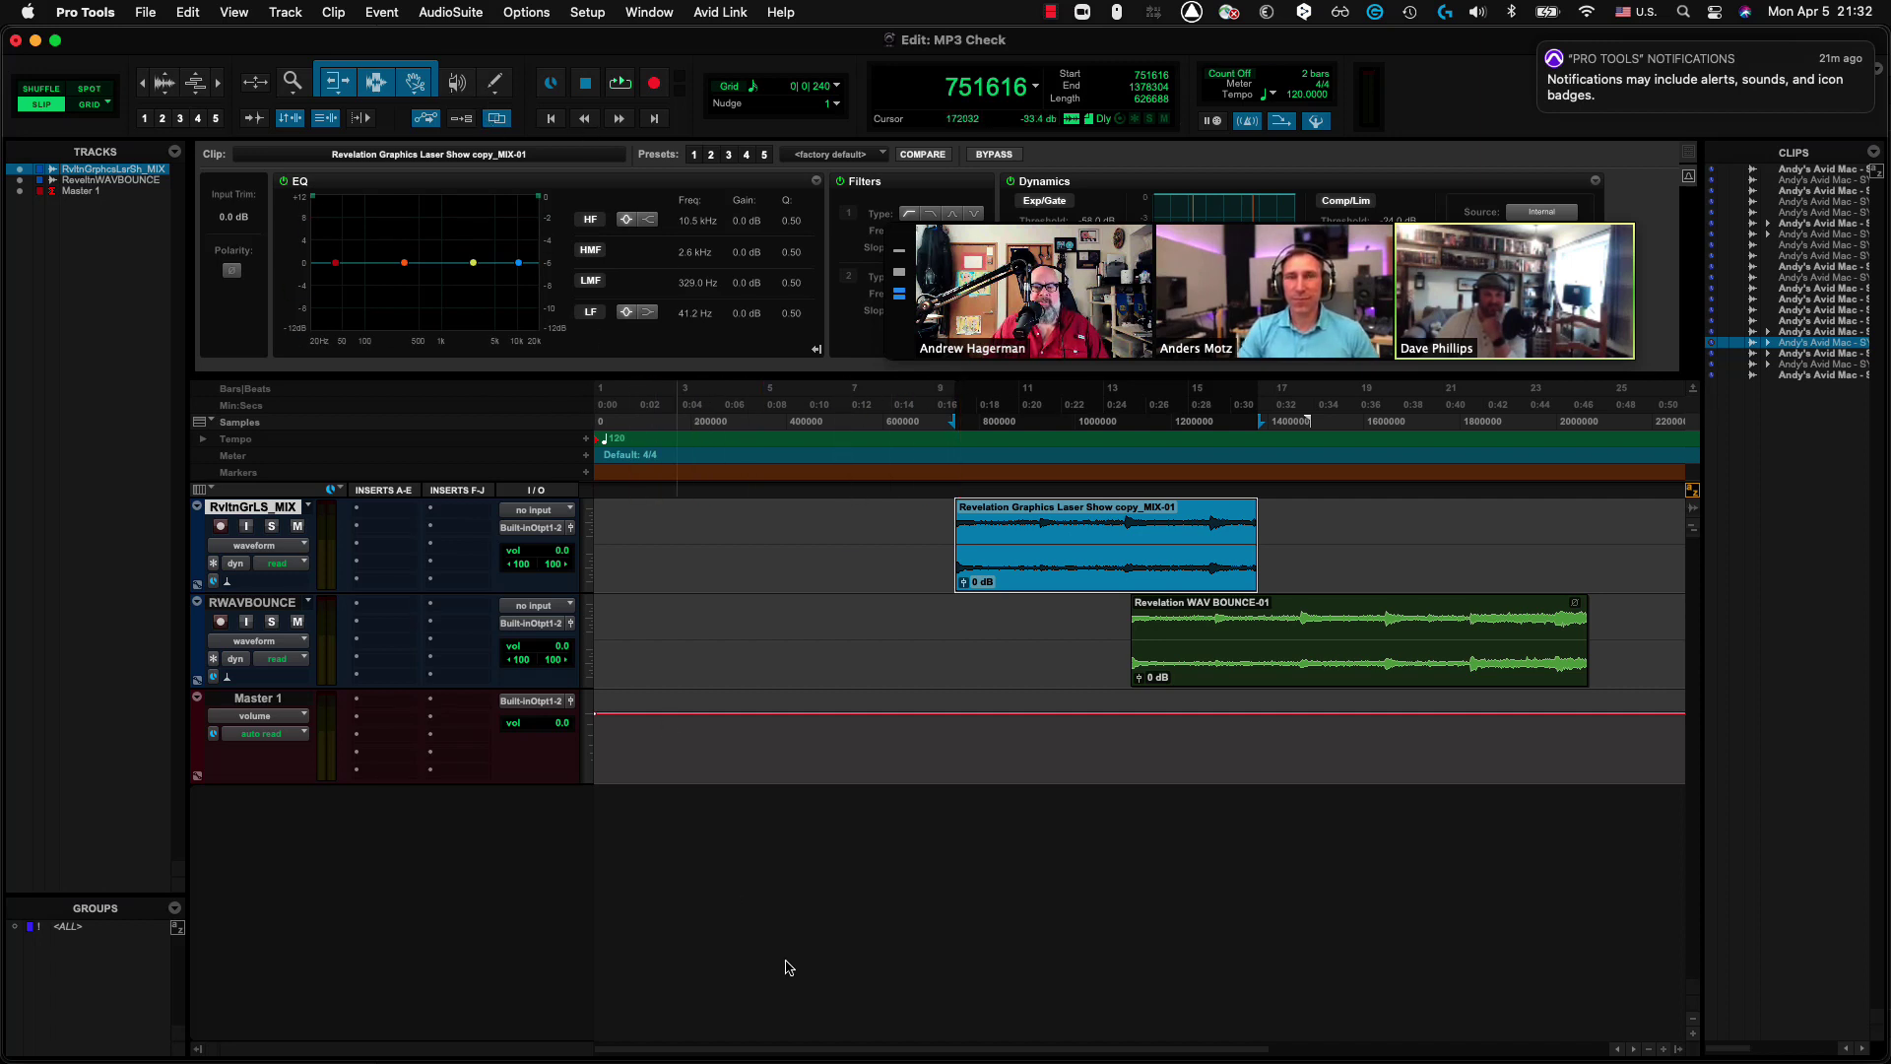
left_click(1344, 677, "ctrl")
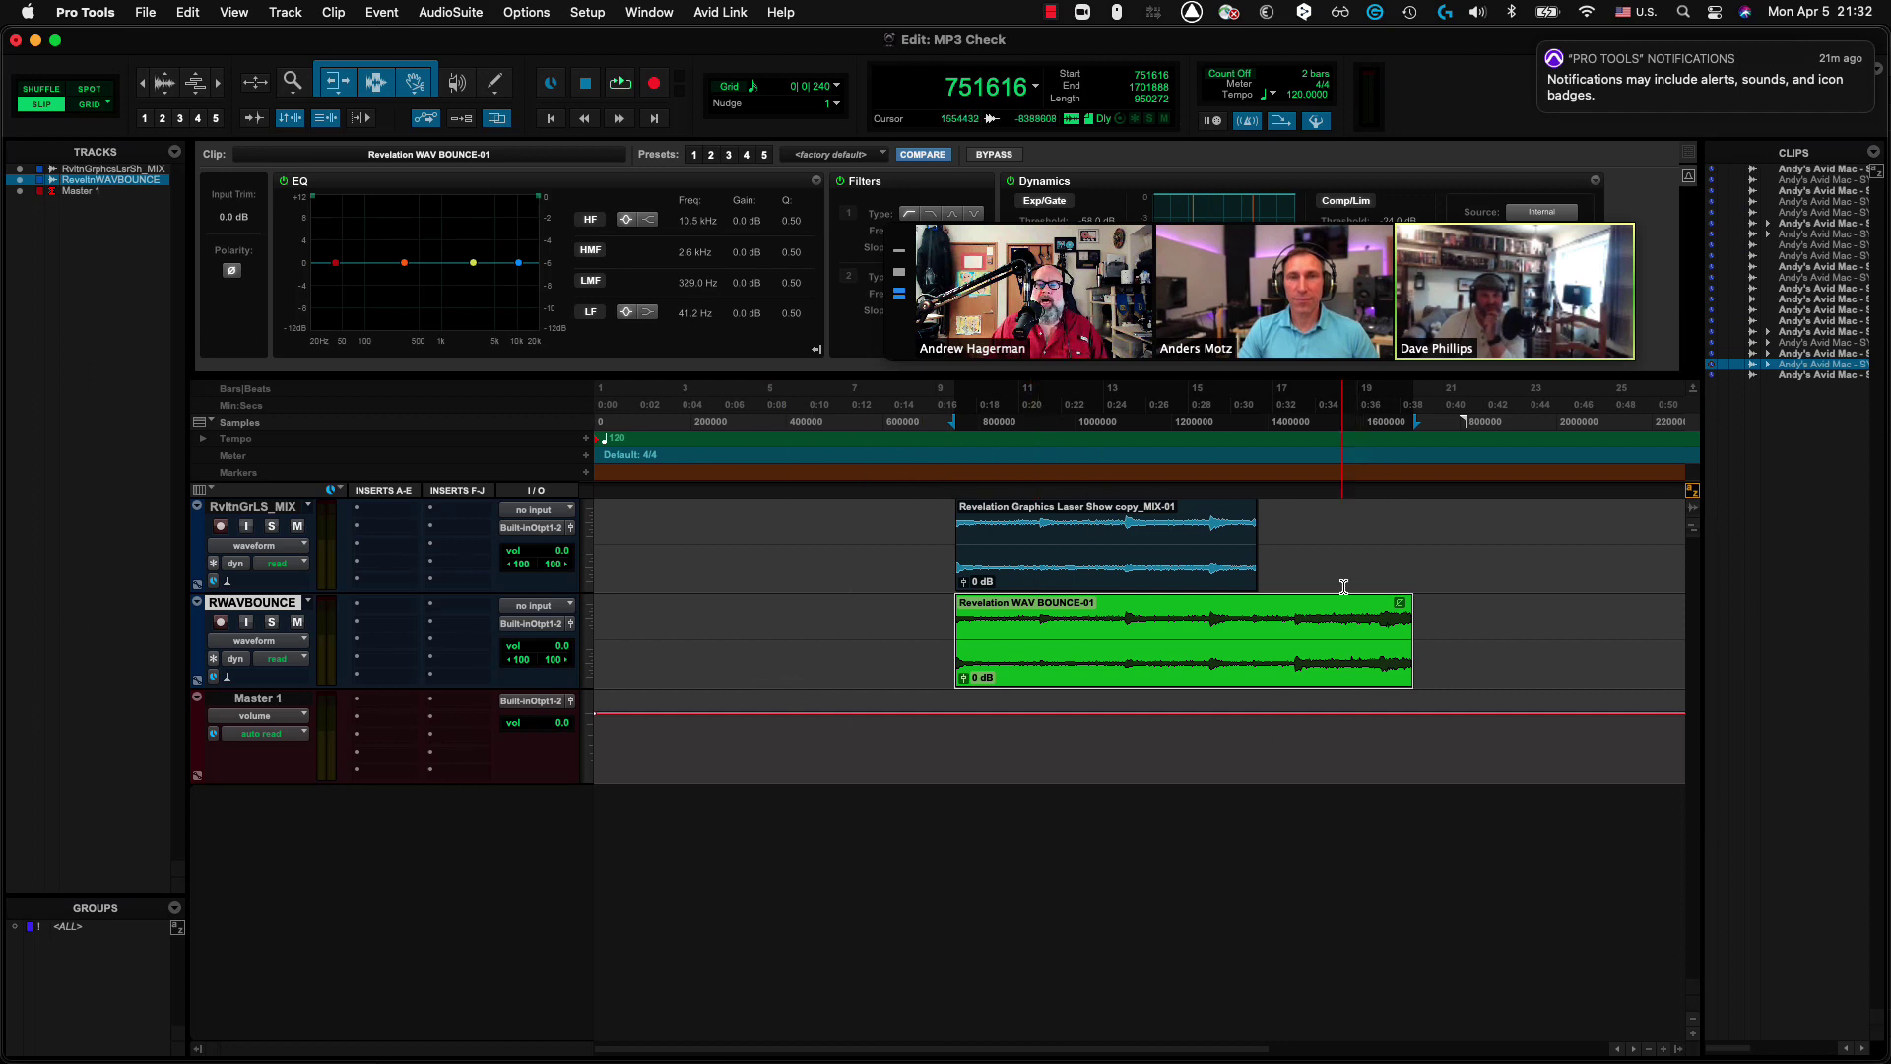
Move the Laser Show clip to about sample 1423360 and align the end of the WAV BOUNCE clip with its start.
left_click_drag(1114, 568, 1437, 564)
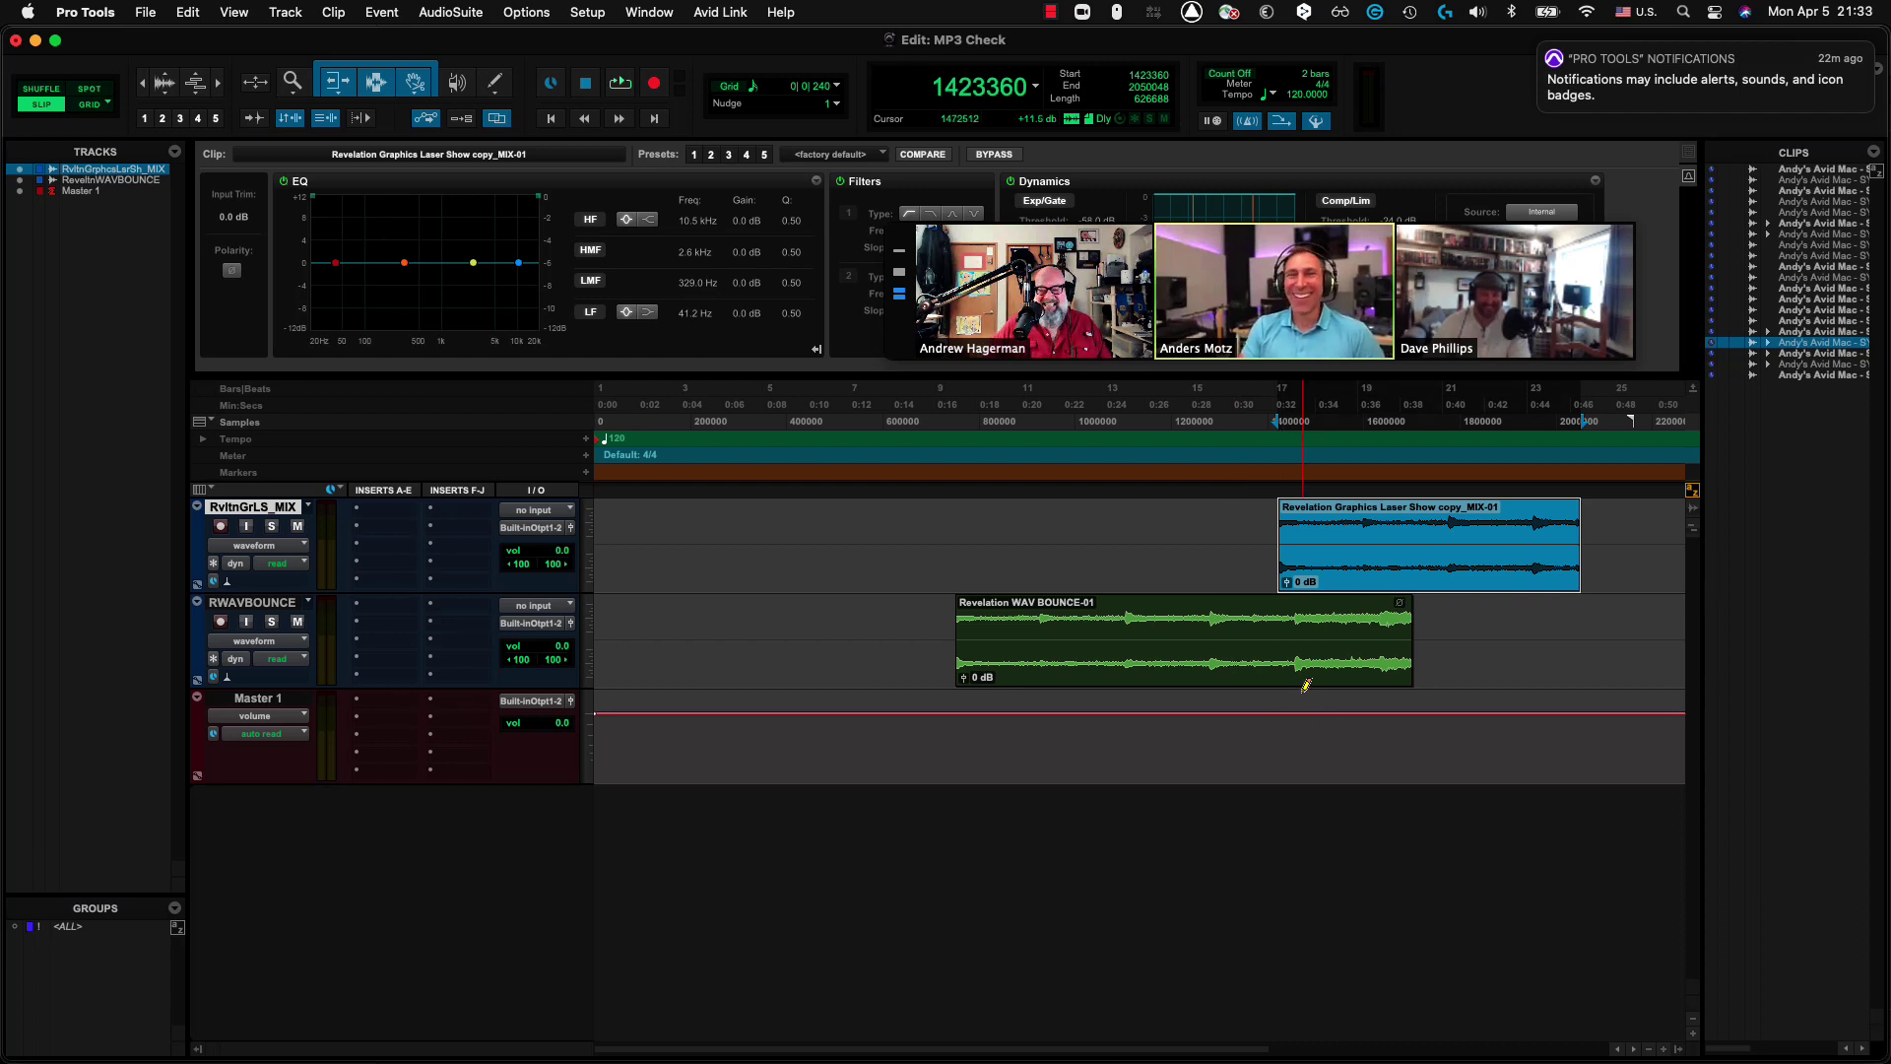
left_click(1196, 680, "ctrl+super")
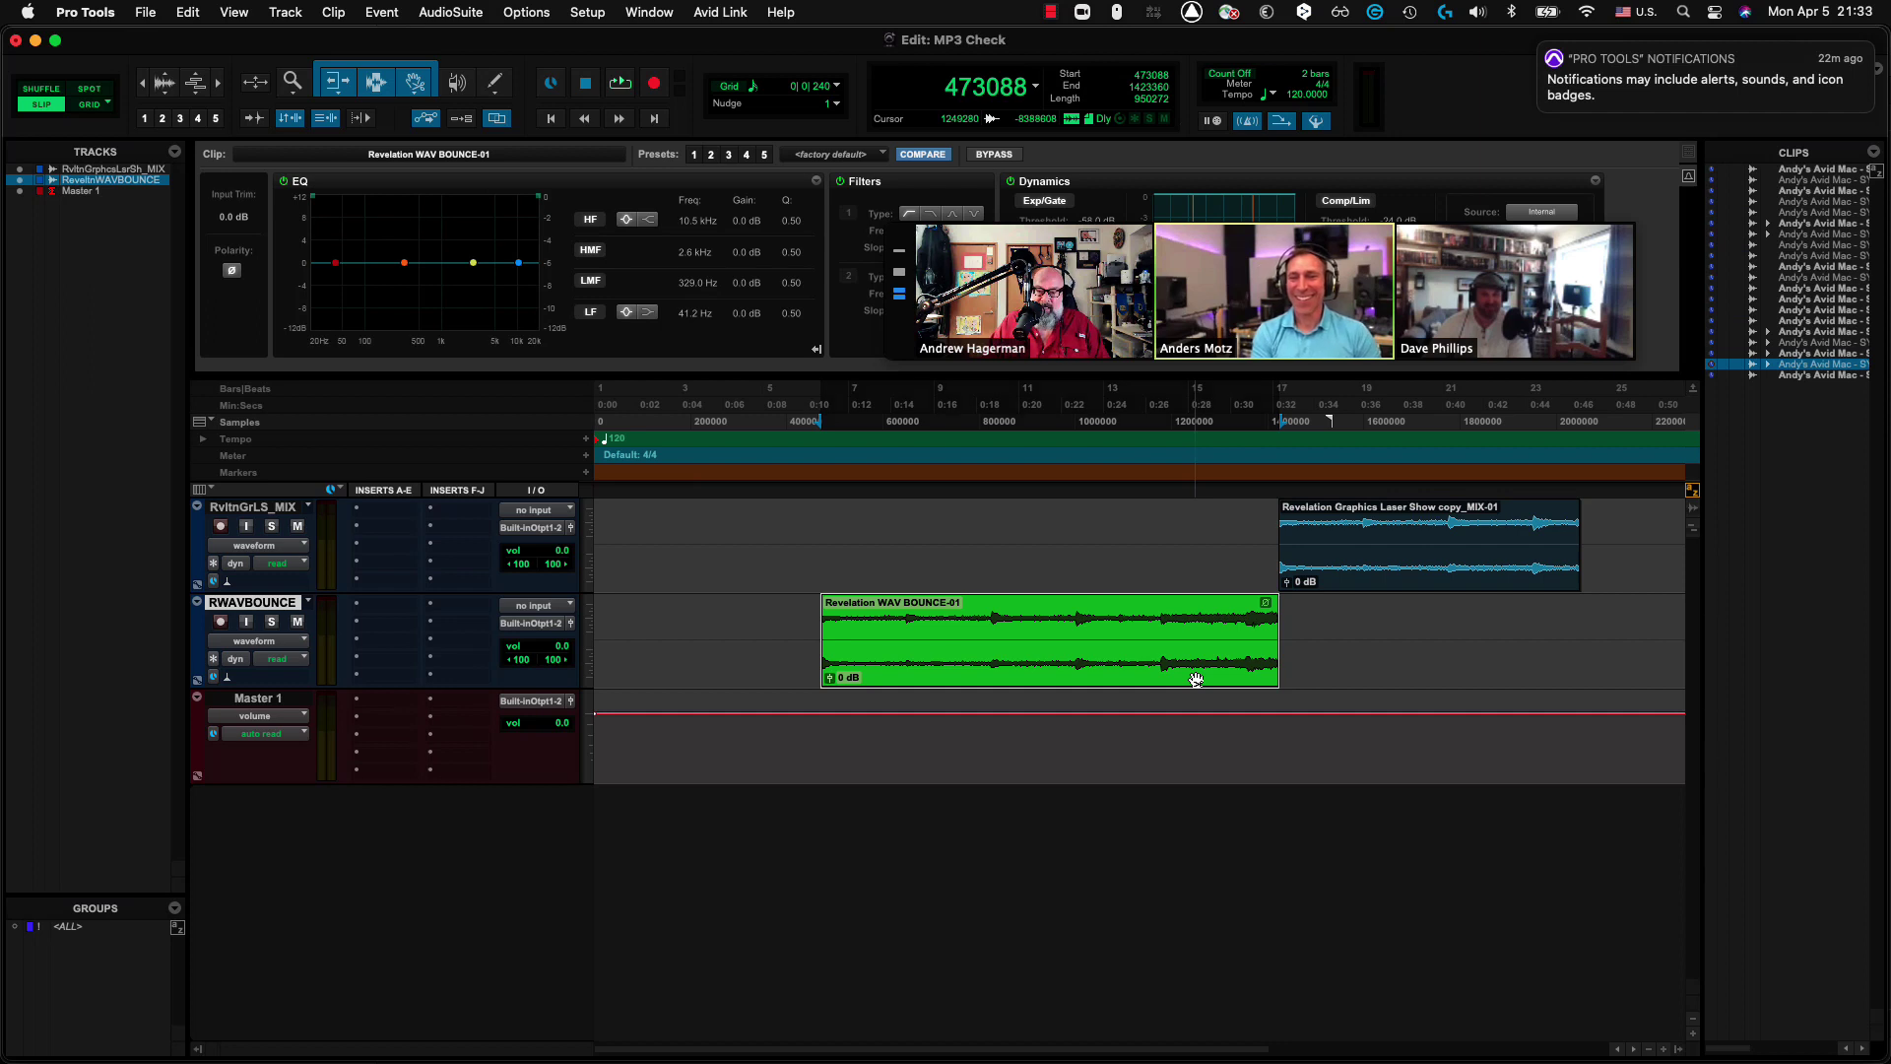
Select a range around the Laser Show clip from about sample 1306624 to 2084864 and consolidate it into one clip.
left_click_drag(1221, 540, 1597, 551)
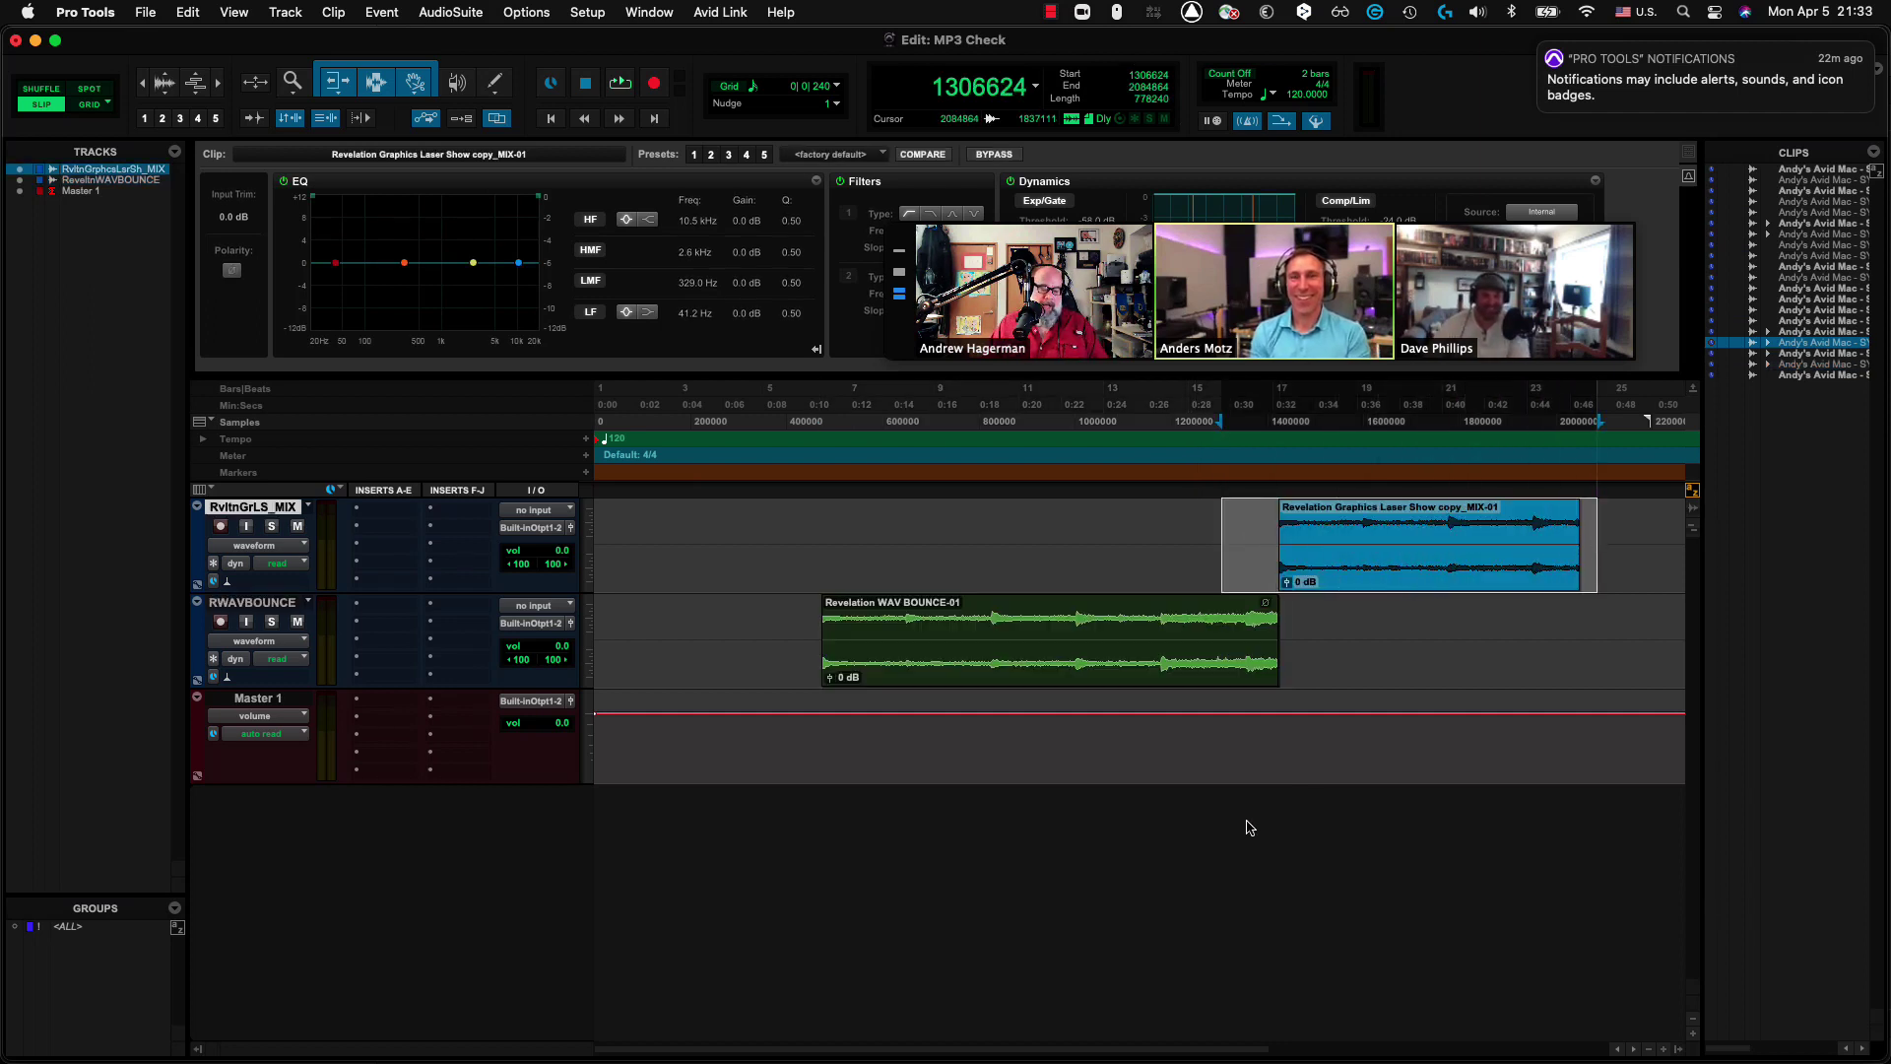
key("alt+shift+3")
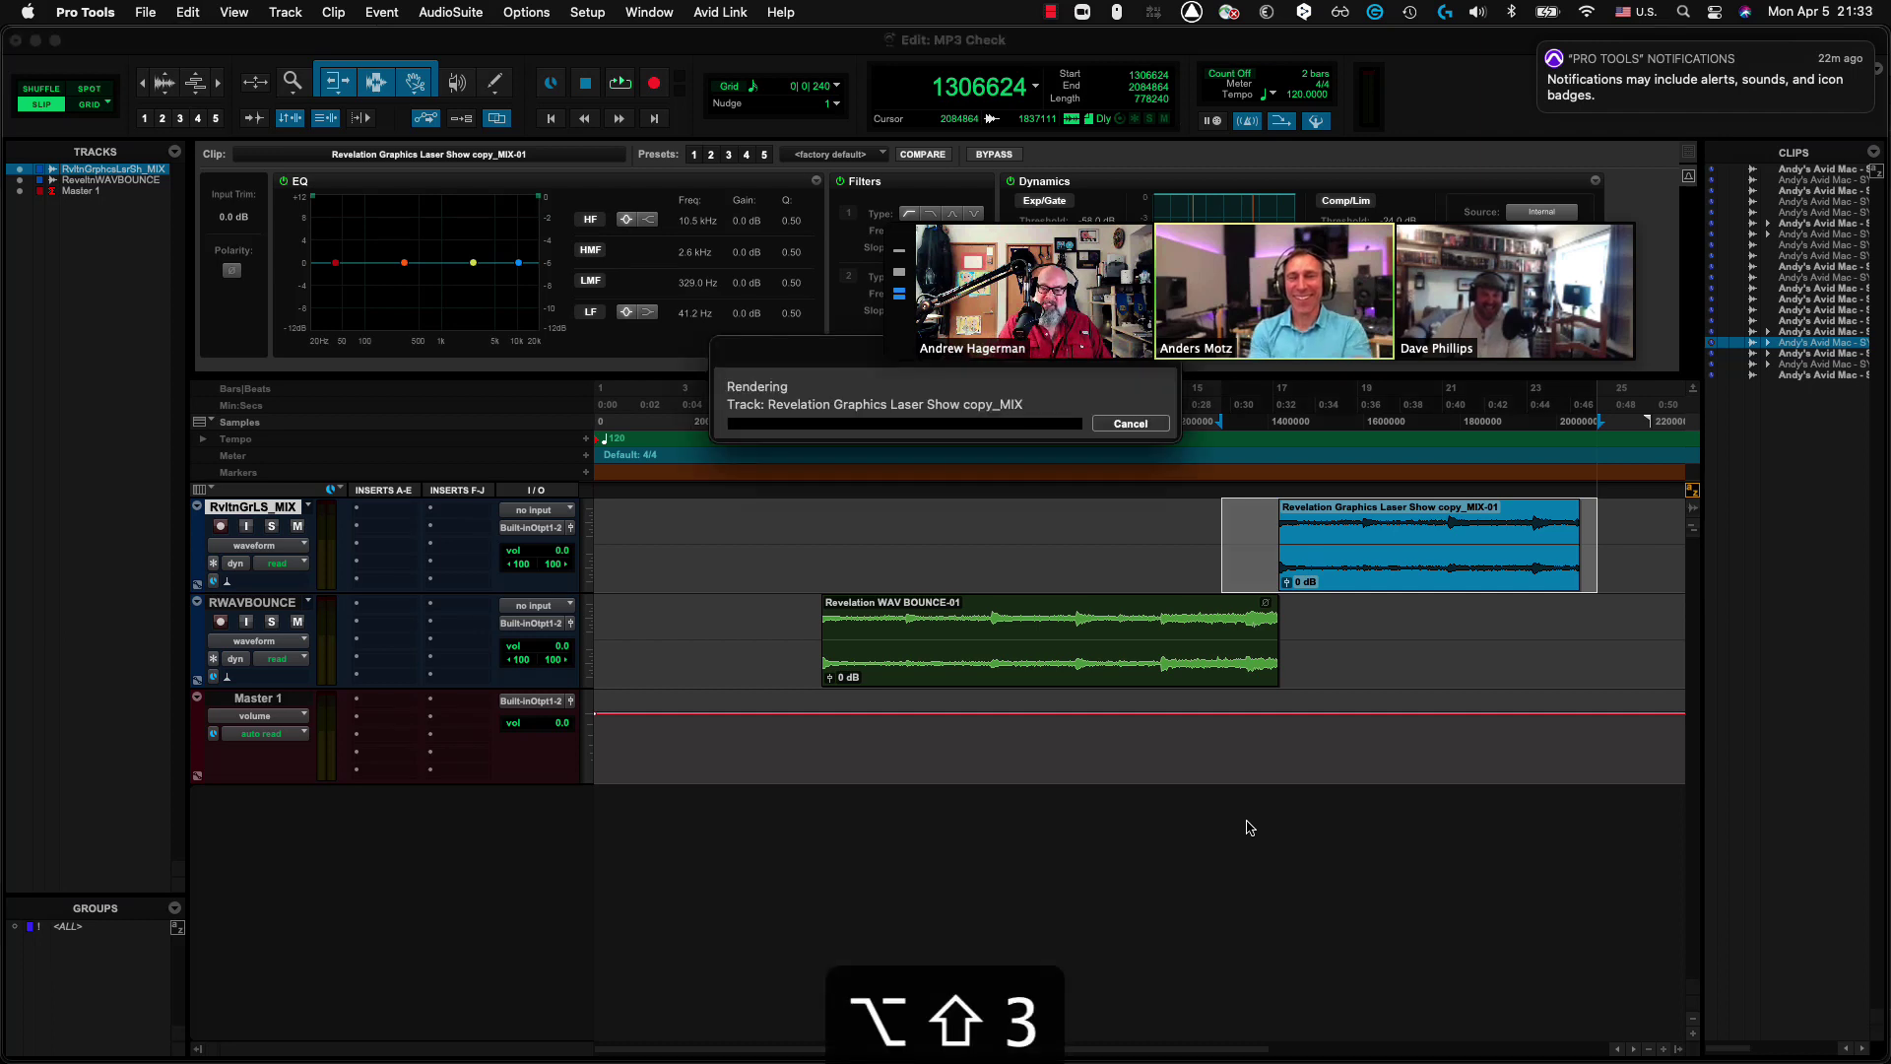
Add a sync point at sample 1417216 in the consolidated Laser Show clip and align it with the start of the WAV BOUNCE clip.
left_click(1257, 539)
key("Tab")
left_click(1276, 517)
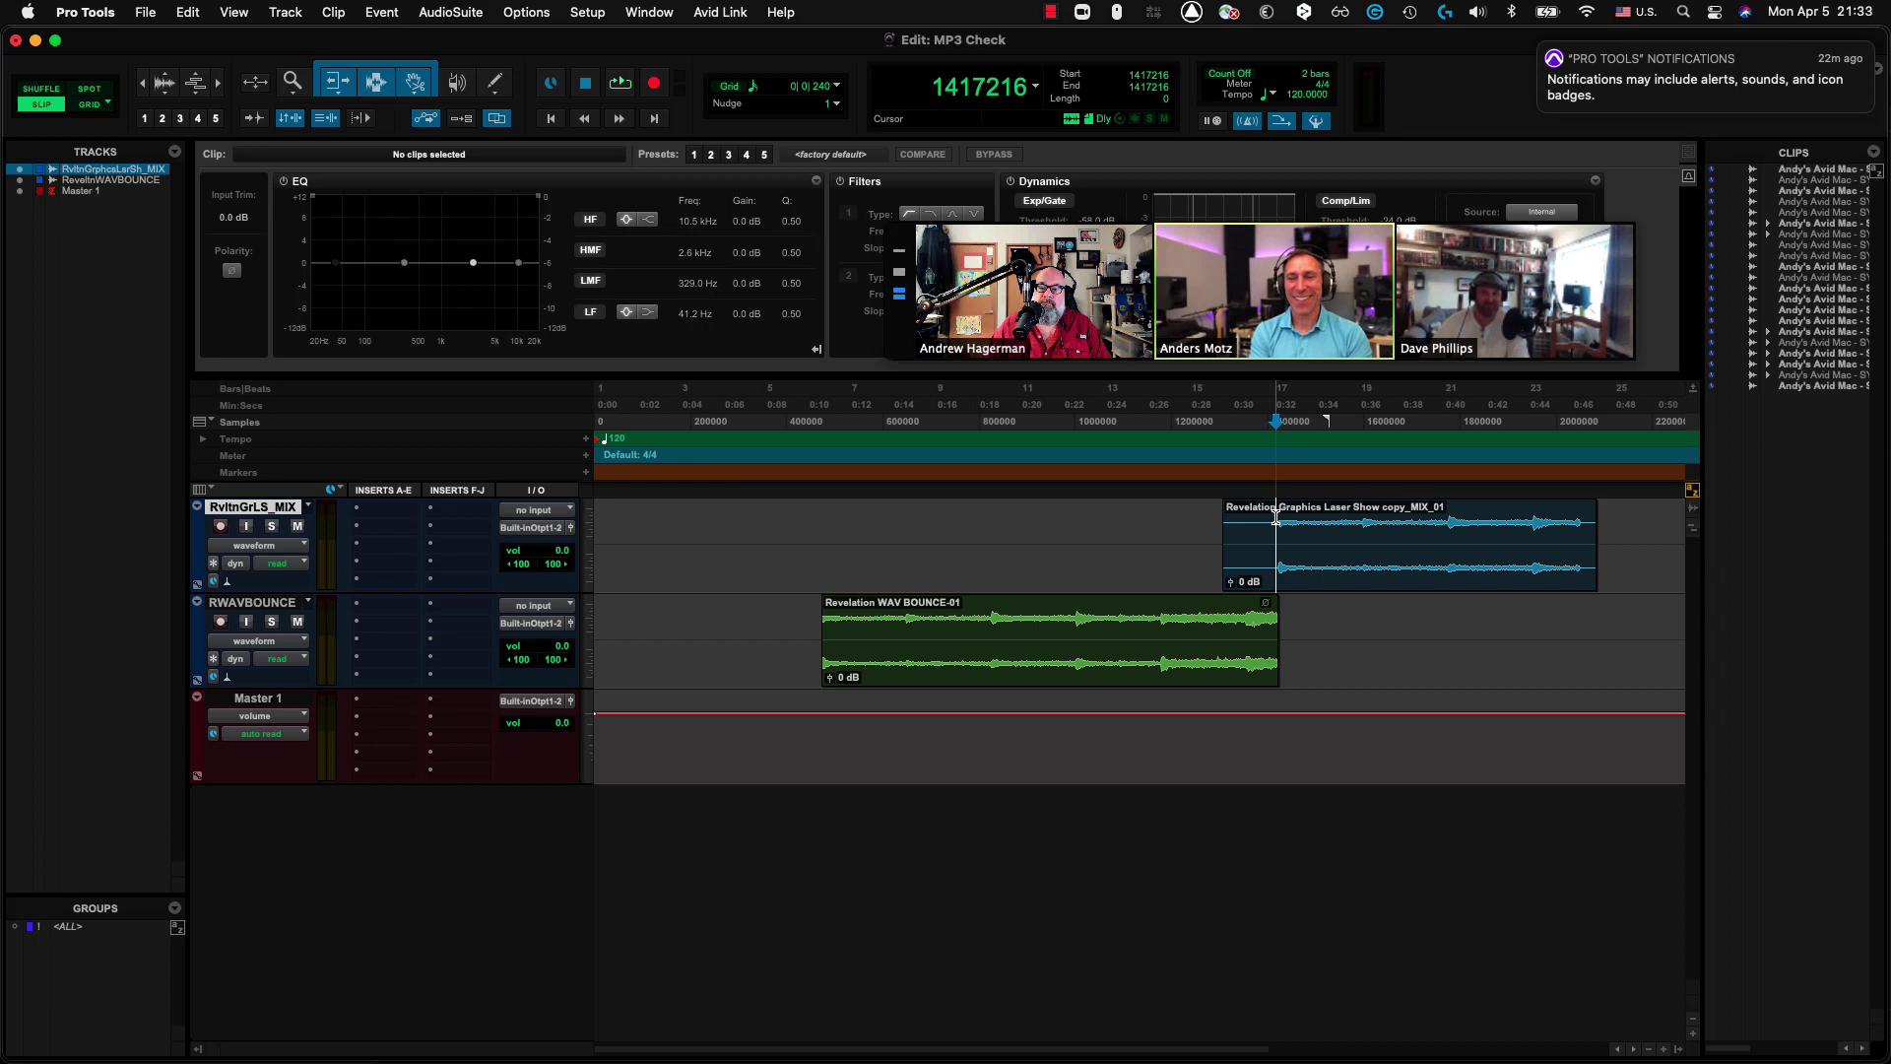
key("super+comma")
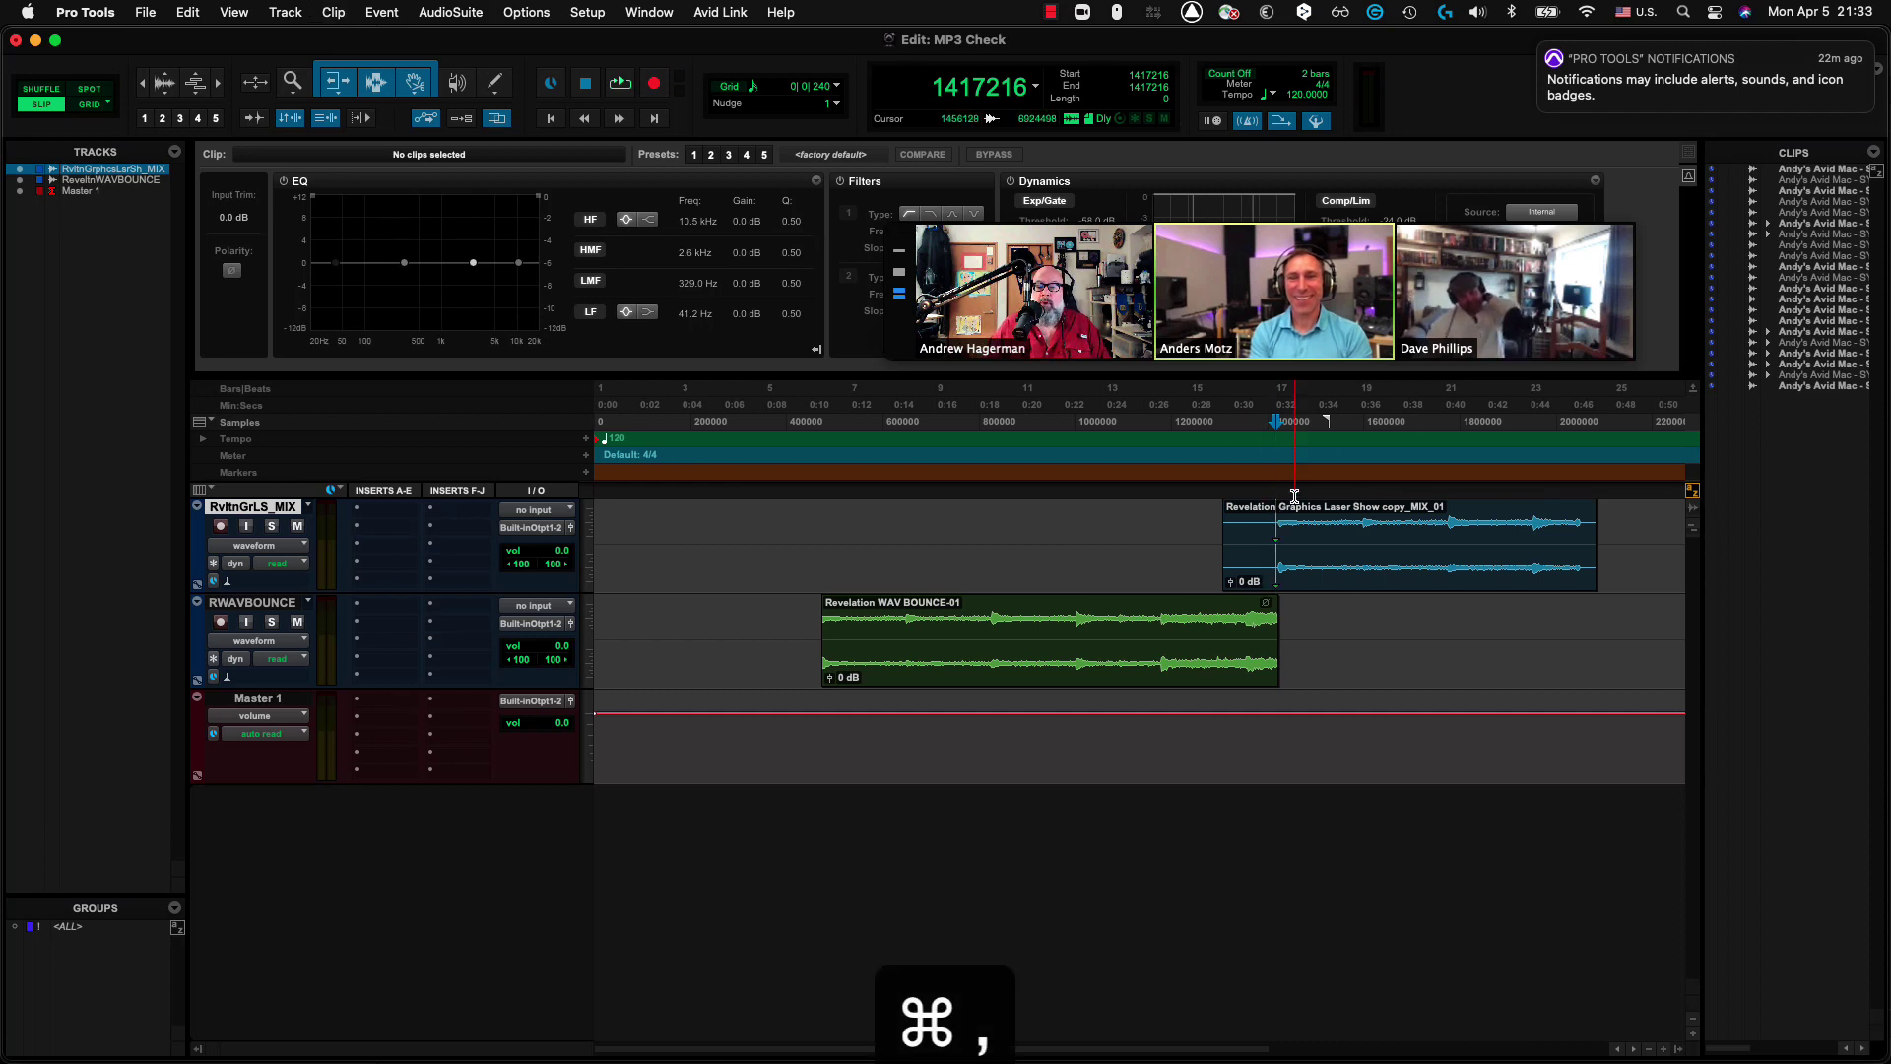
left_click(947, 673)
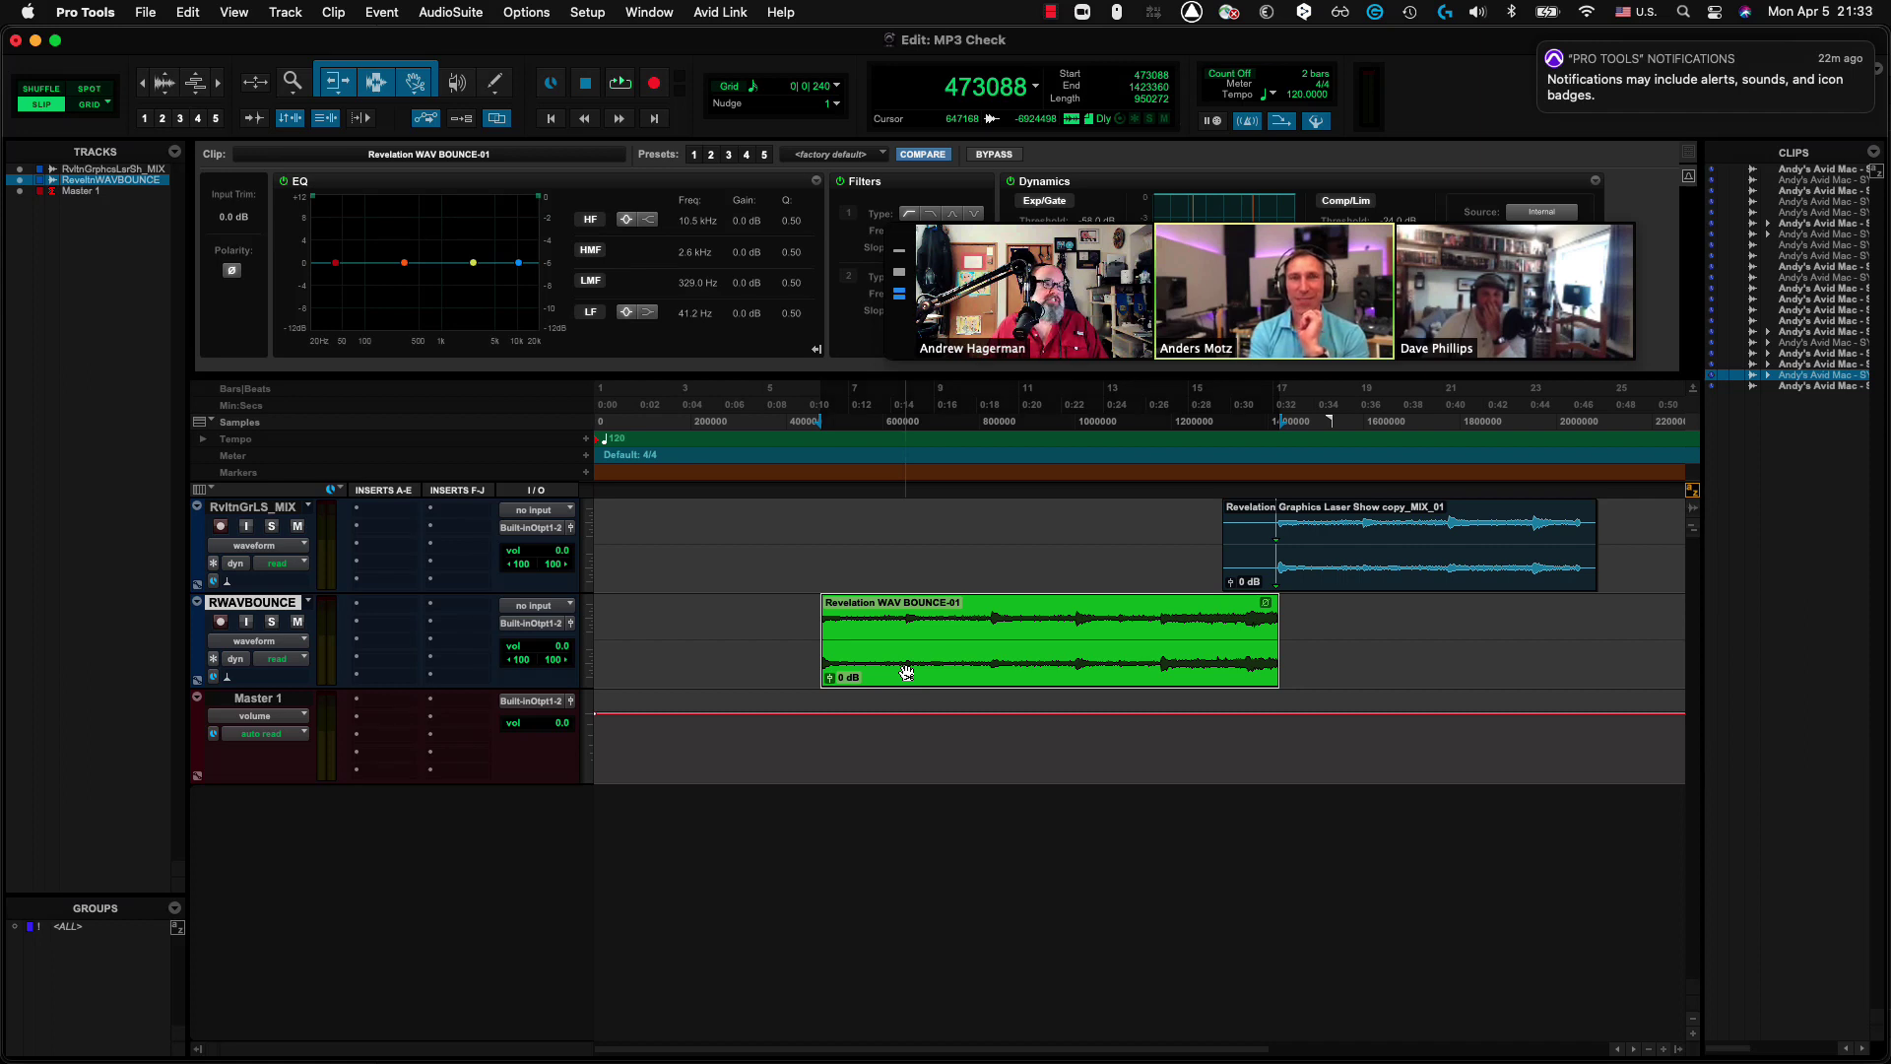
left_click(1454, 578, "ctrl+shift")
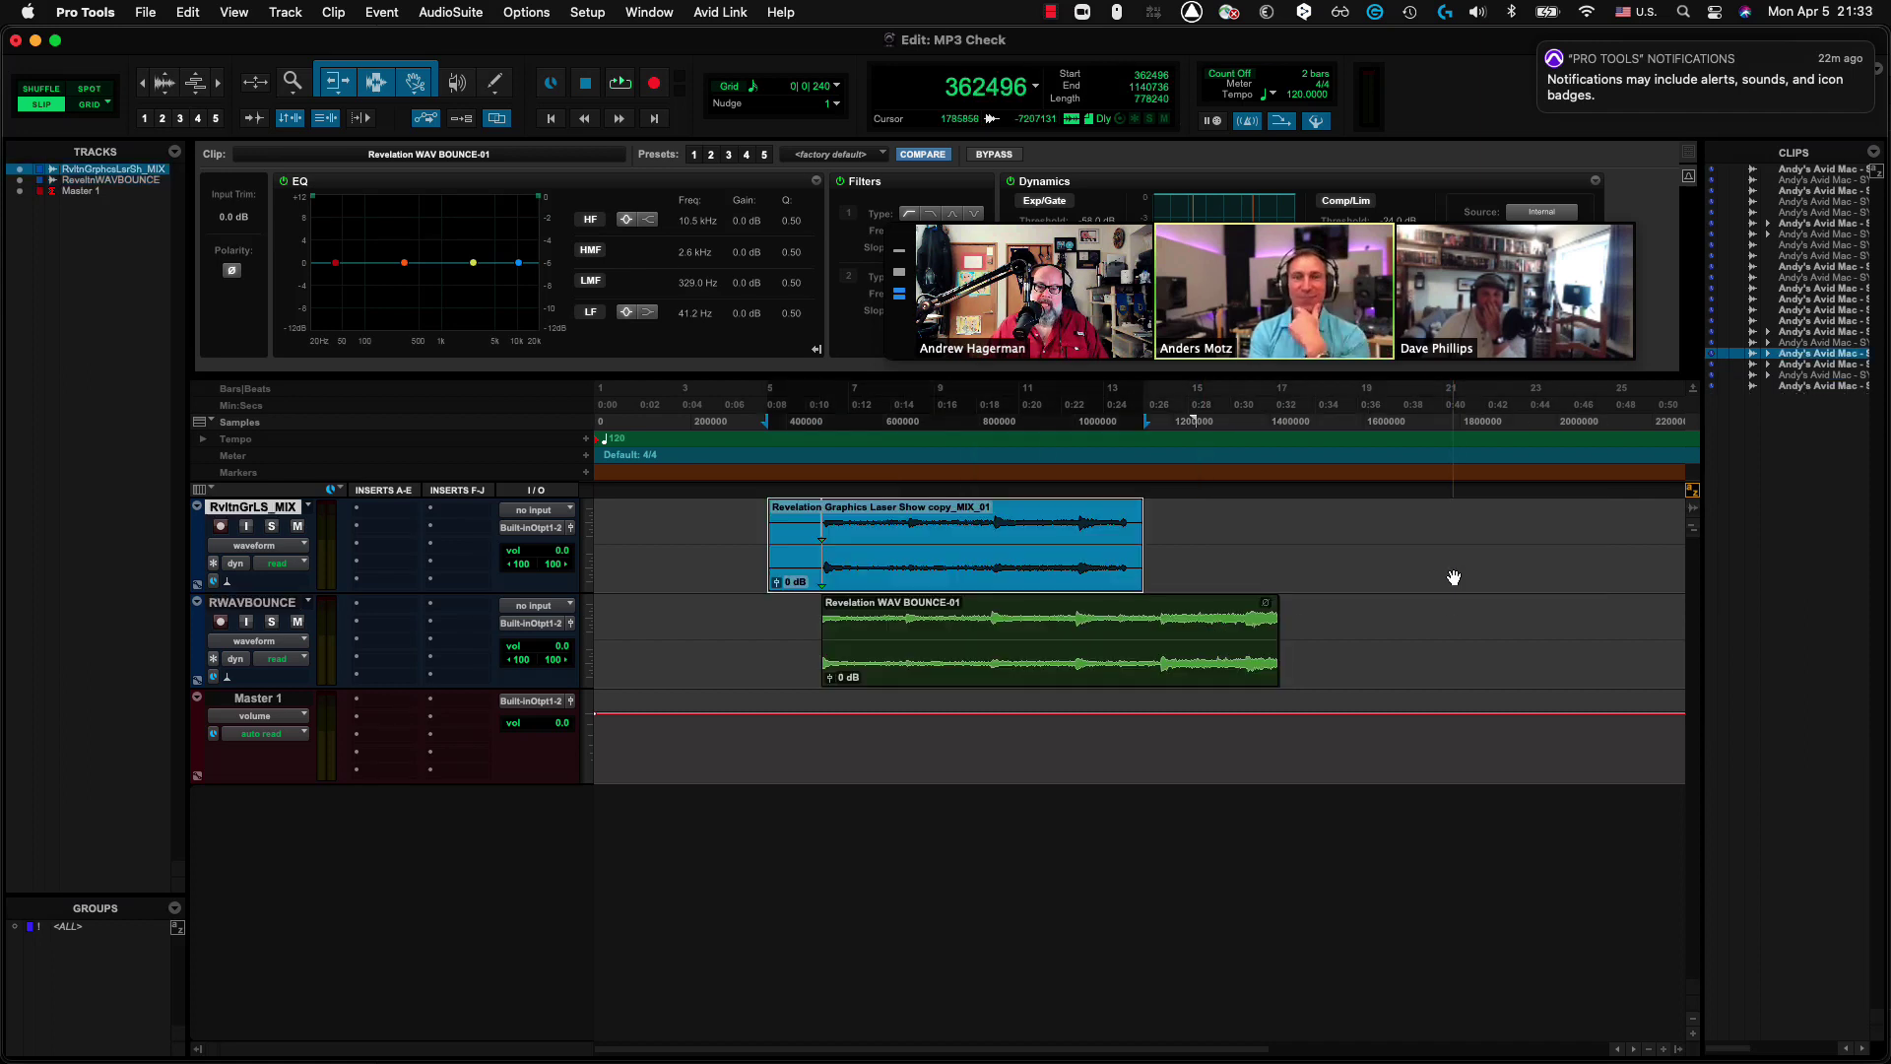
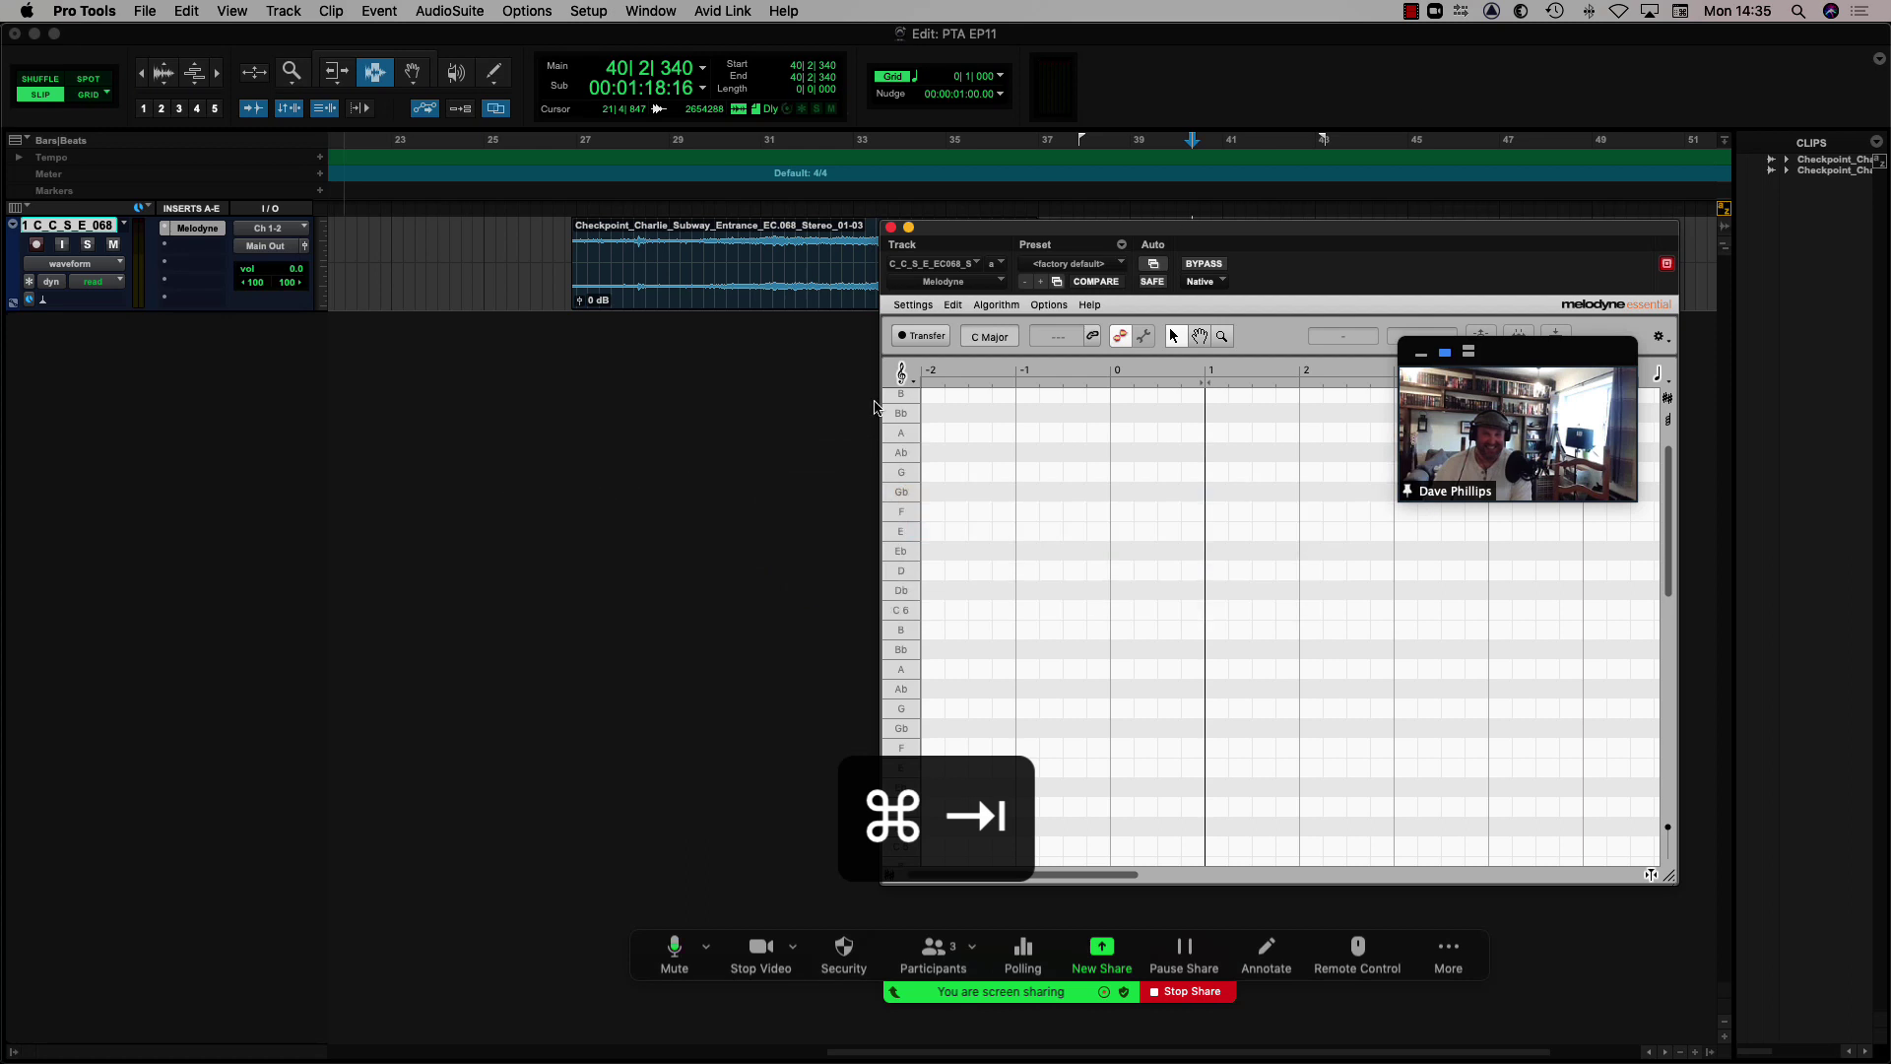
Enlarge the Melodyne plug-in window across most of the Edit window and place it just below the transport counters.
left_click_drag(1026, 231, 302, 281)
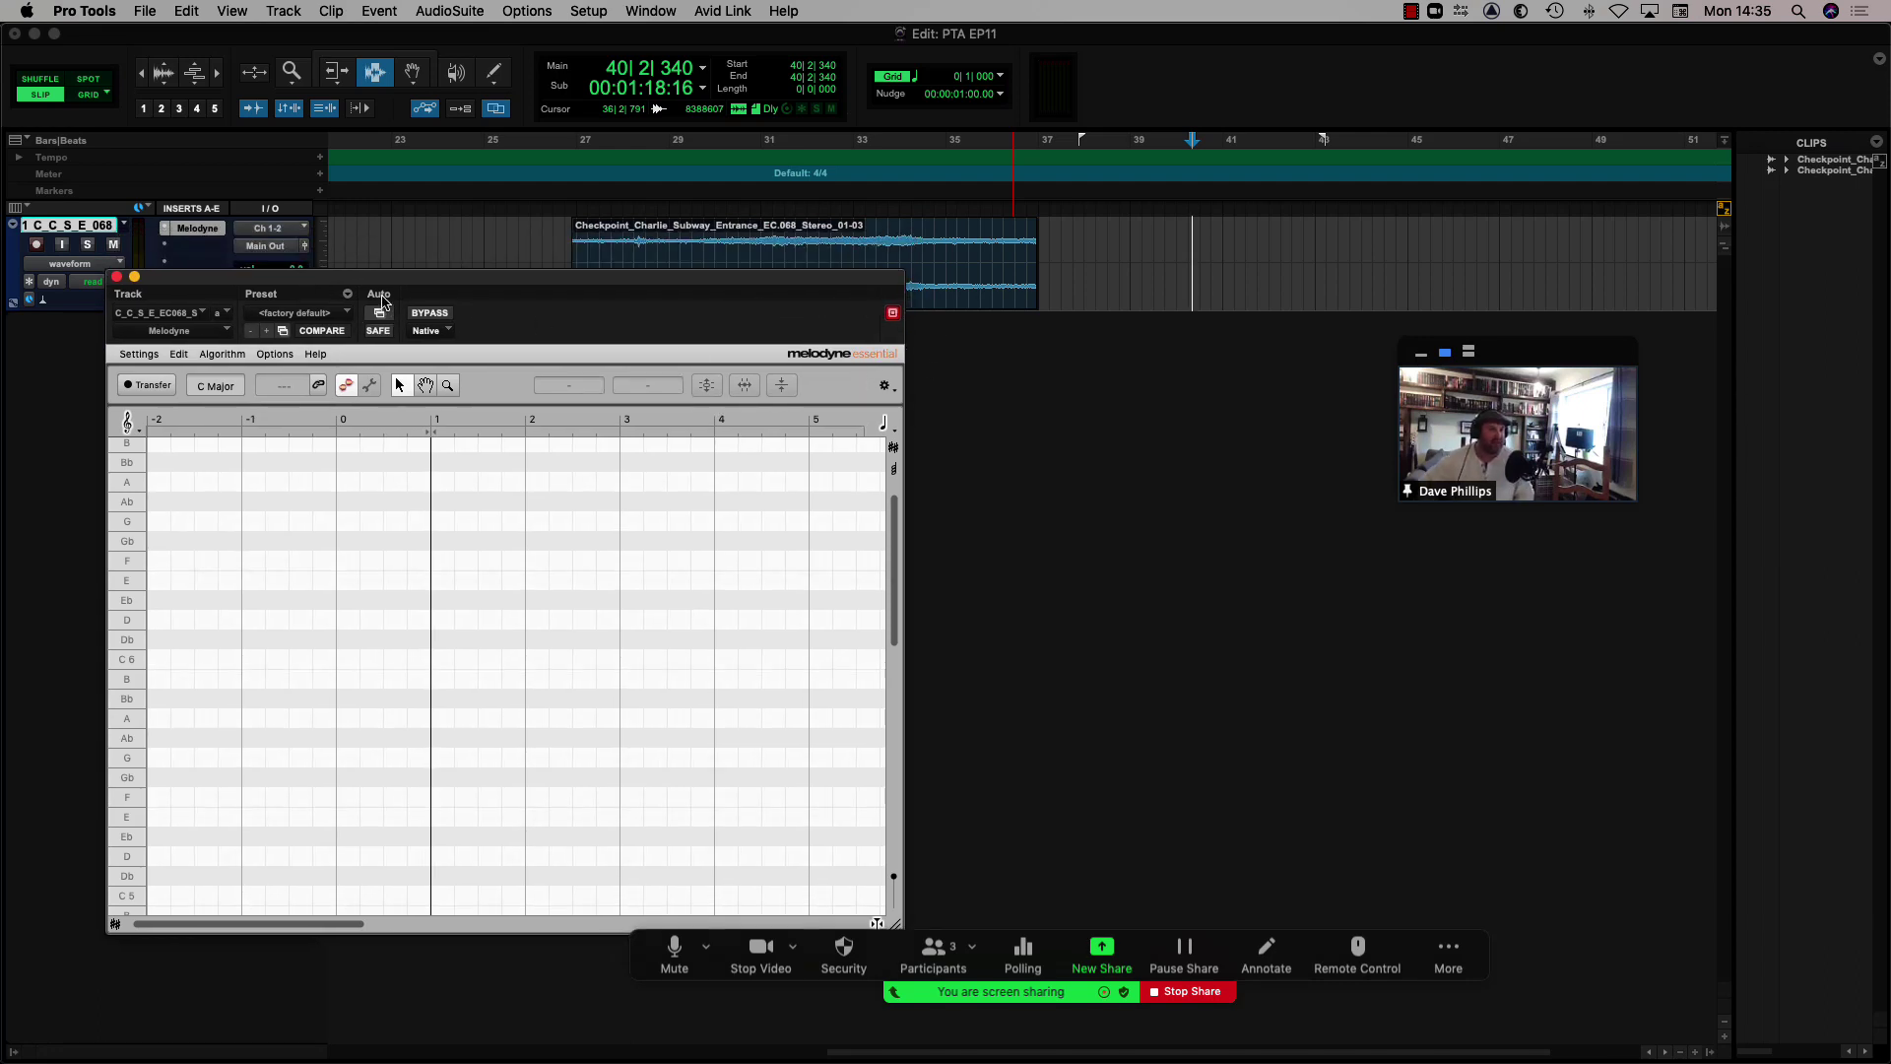
left_click_drag(471, 283, 365, 37)
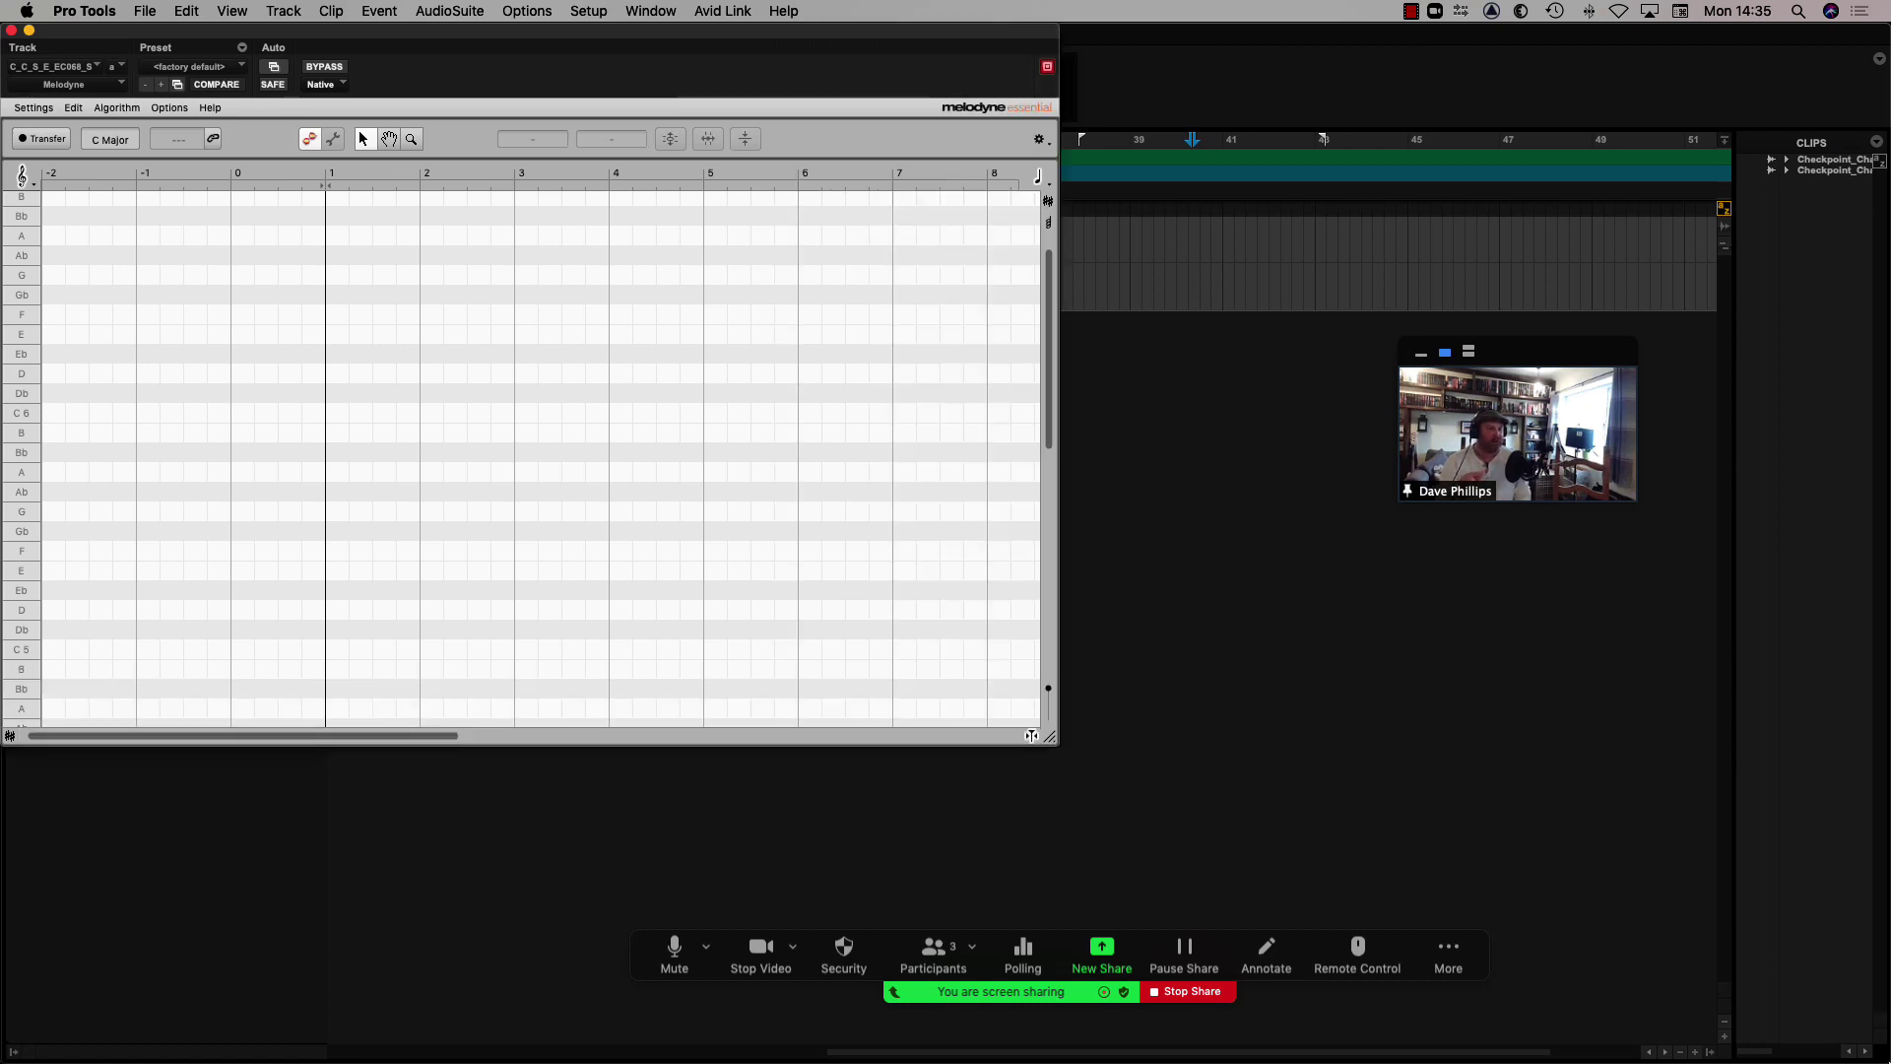
left_click_drag(778, 676, 1678, 942)
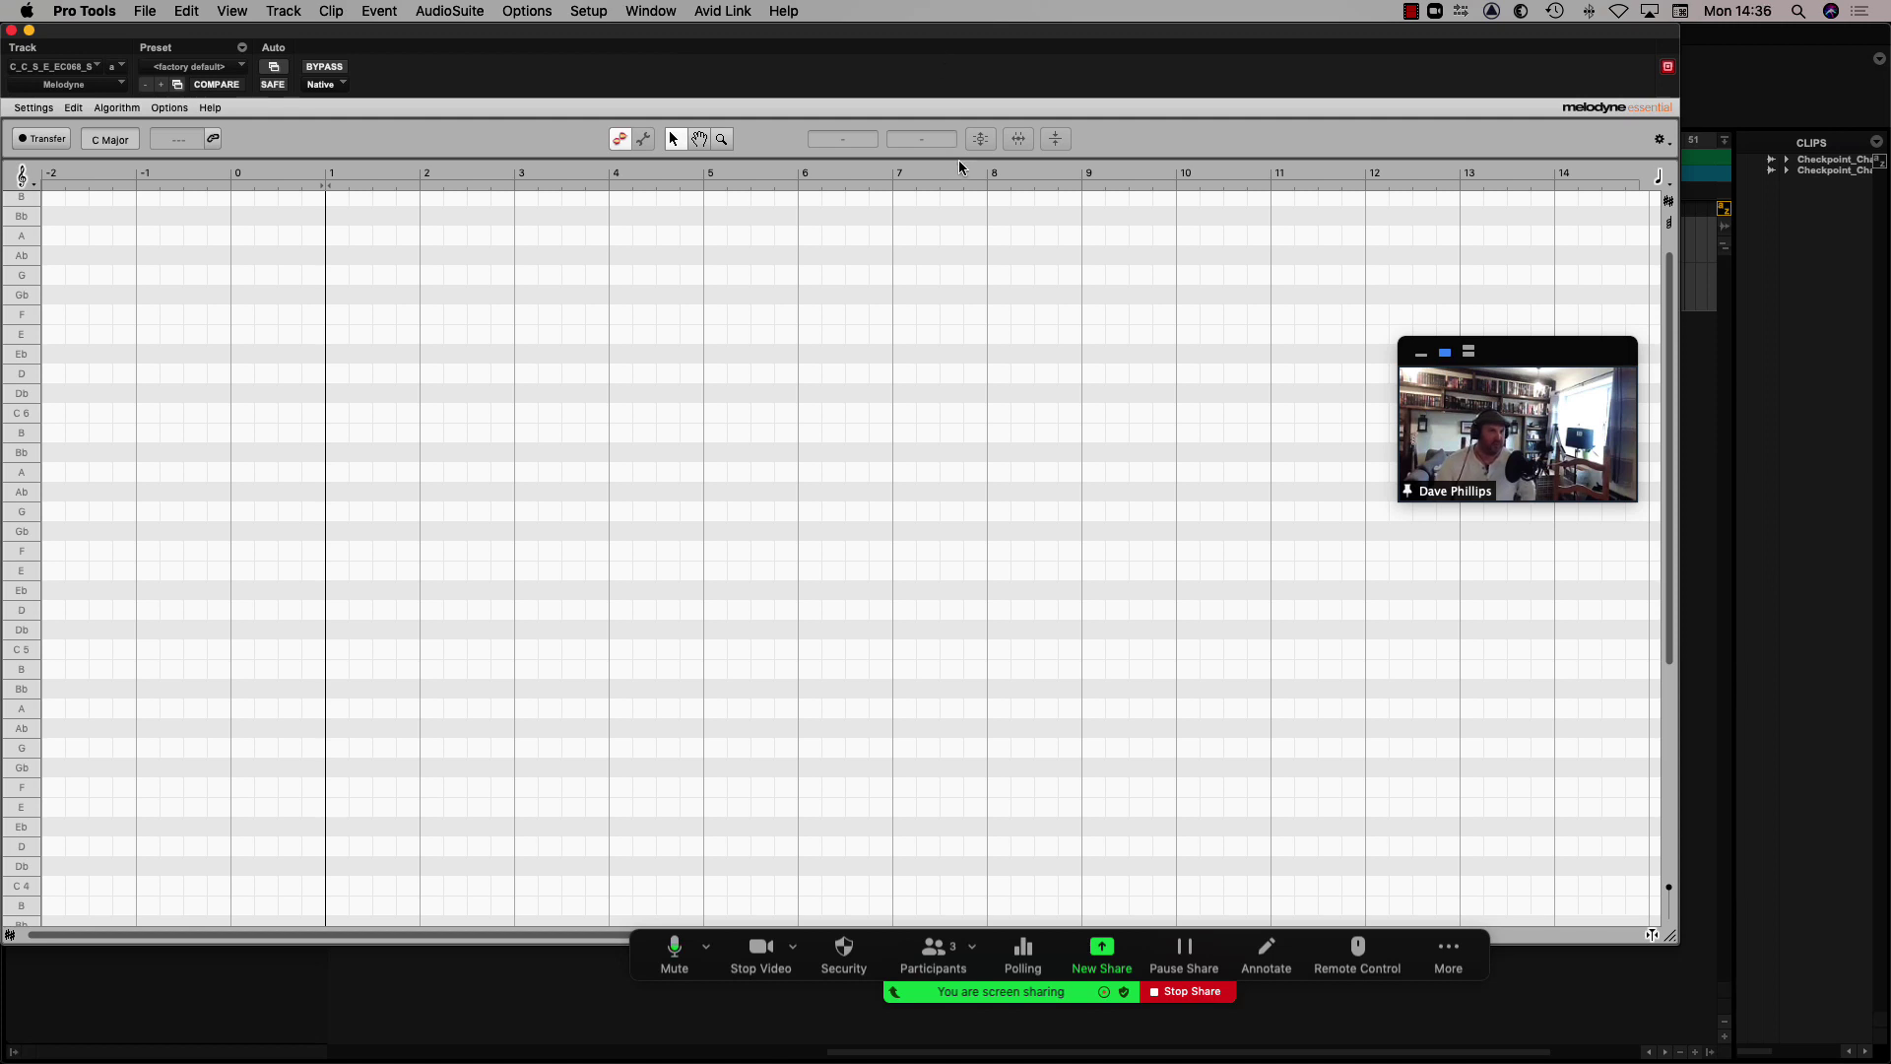
left_click_drag(866, 41, 874, 157)
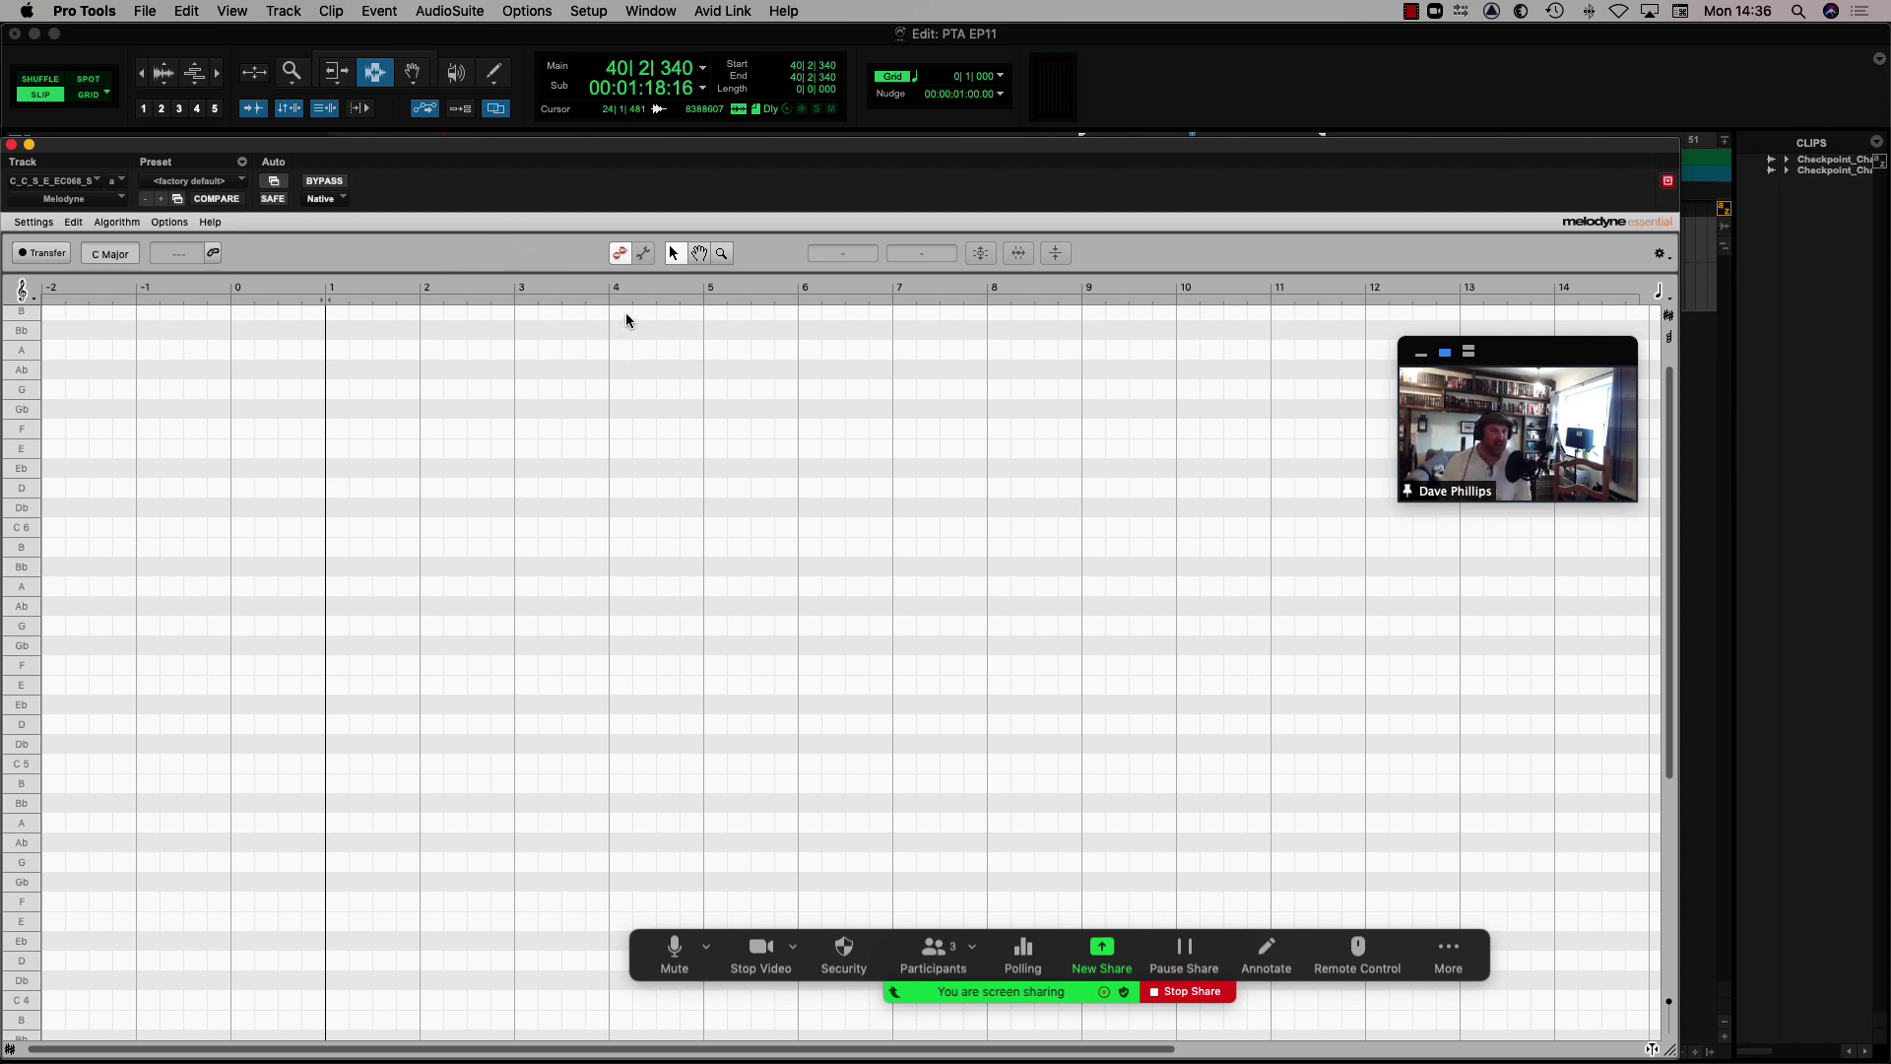
Try locating playback from Melodyne's time ruler at several bars, briefly starting and stopping playback to check the start position.
left_click(770, 286)
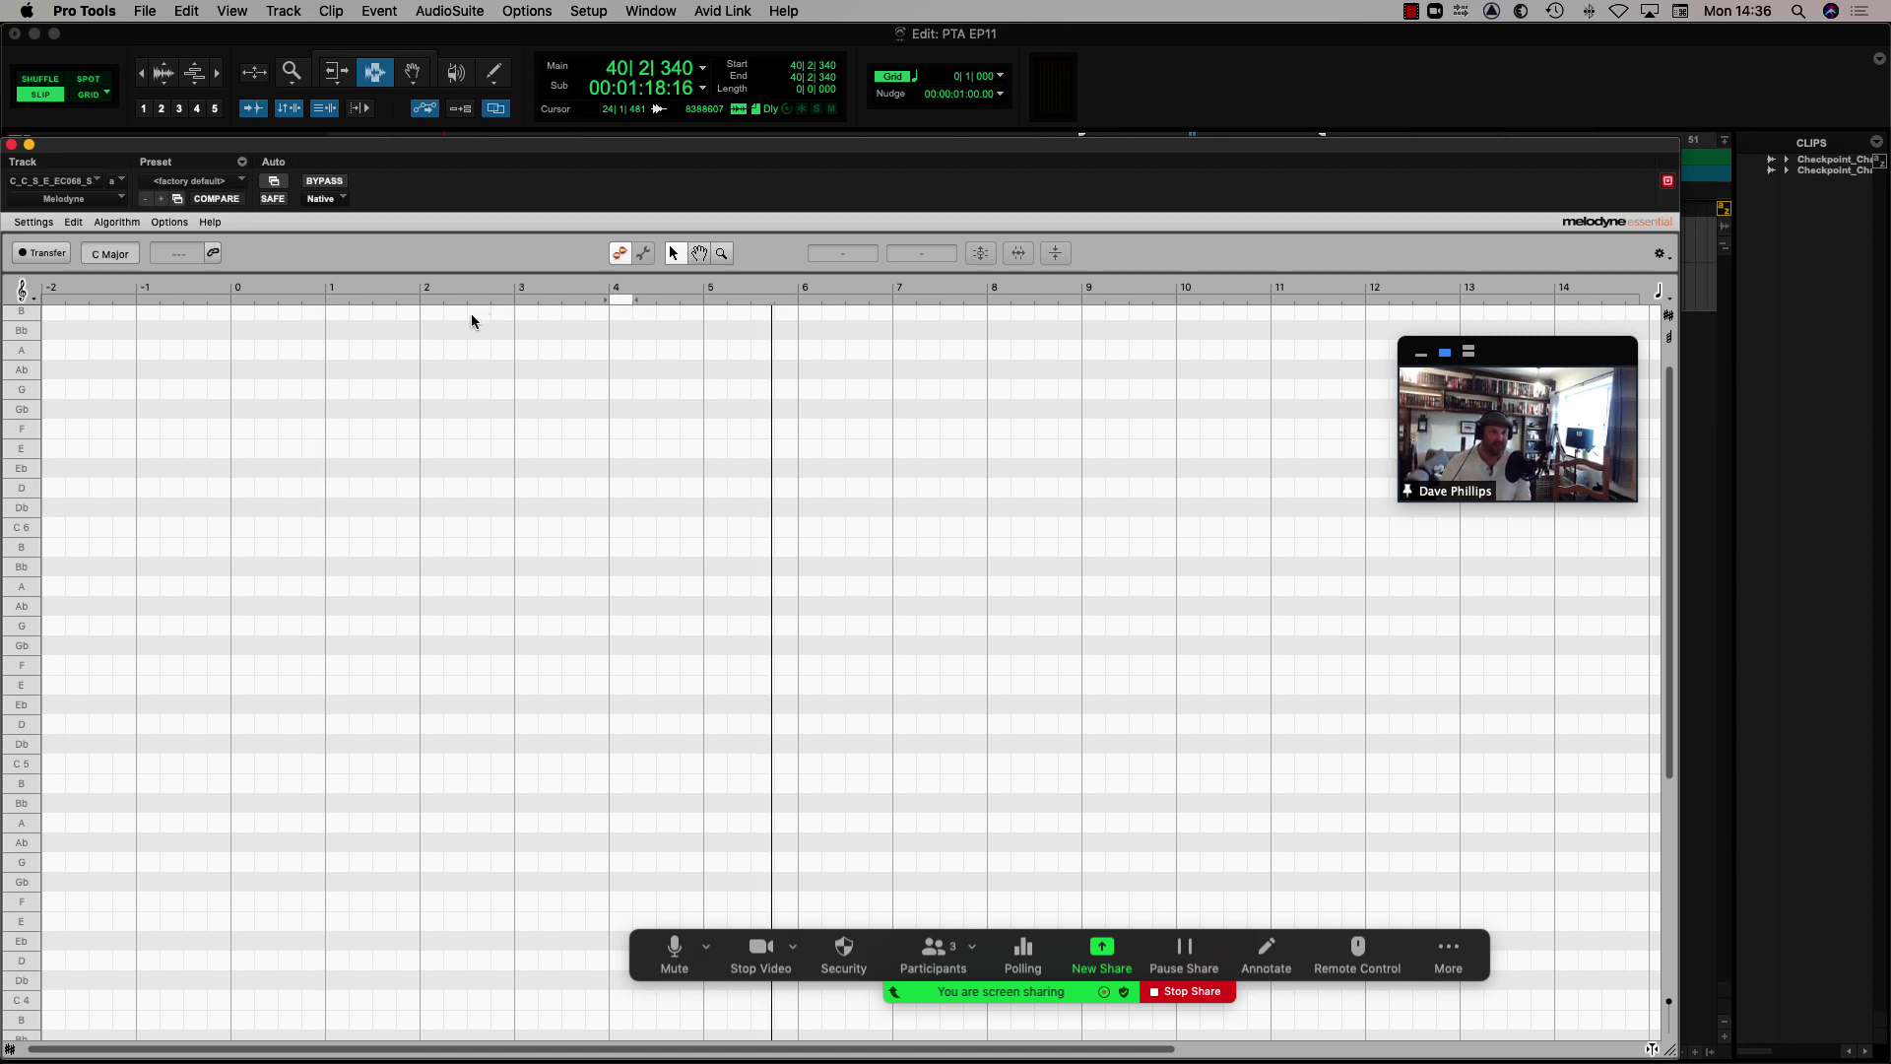
left_click(444, 286)
key("space")
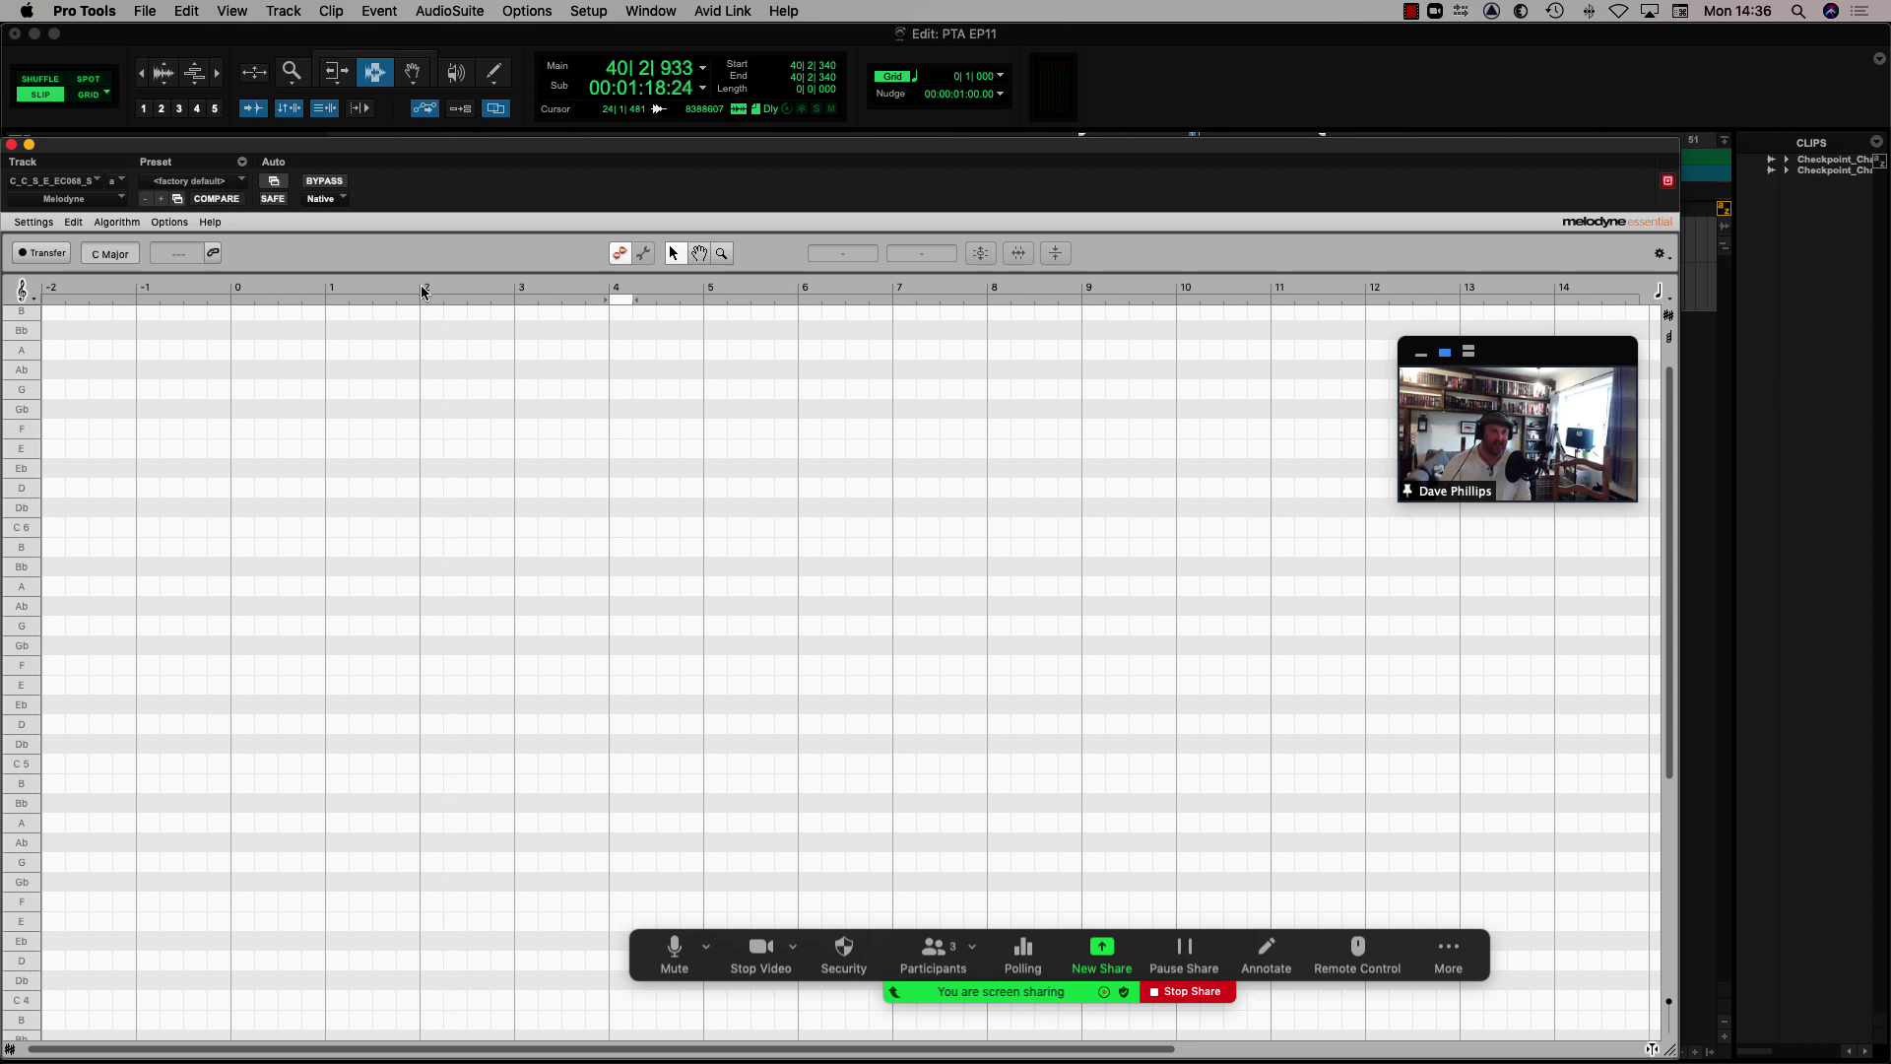
key("space")
left_click(900, 288)
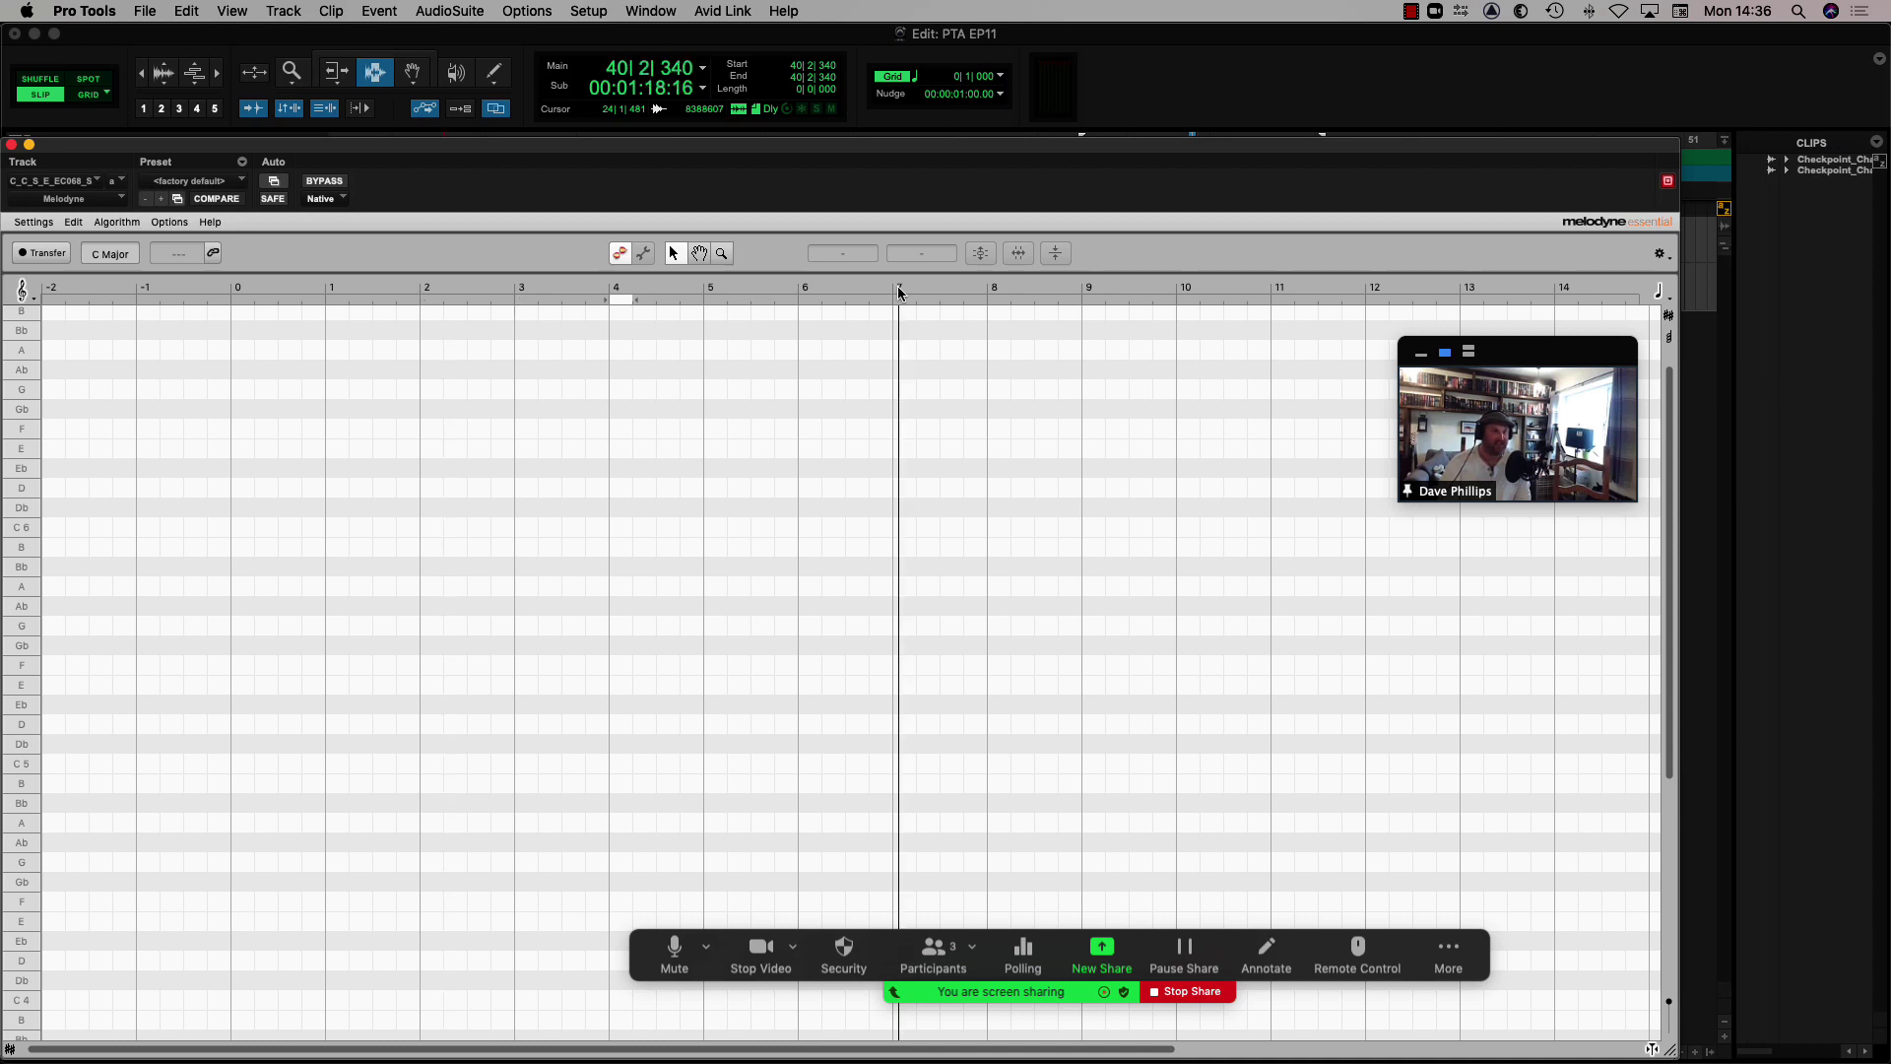
key("space")
key("space")
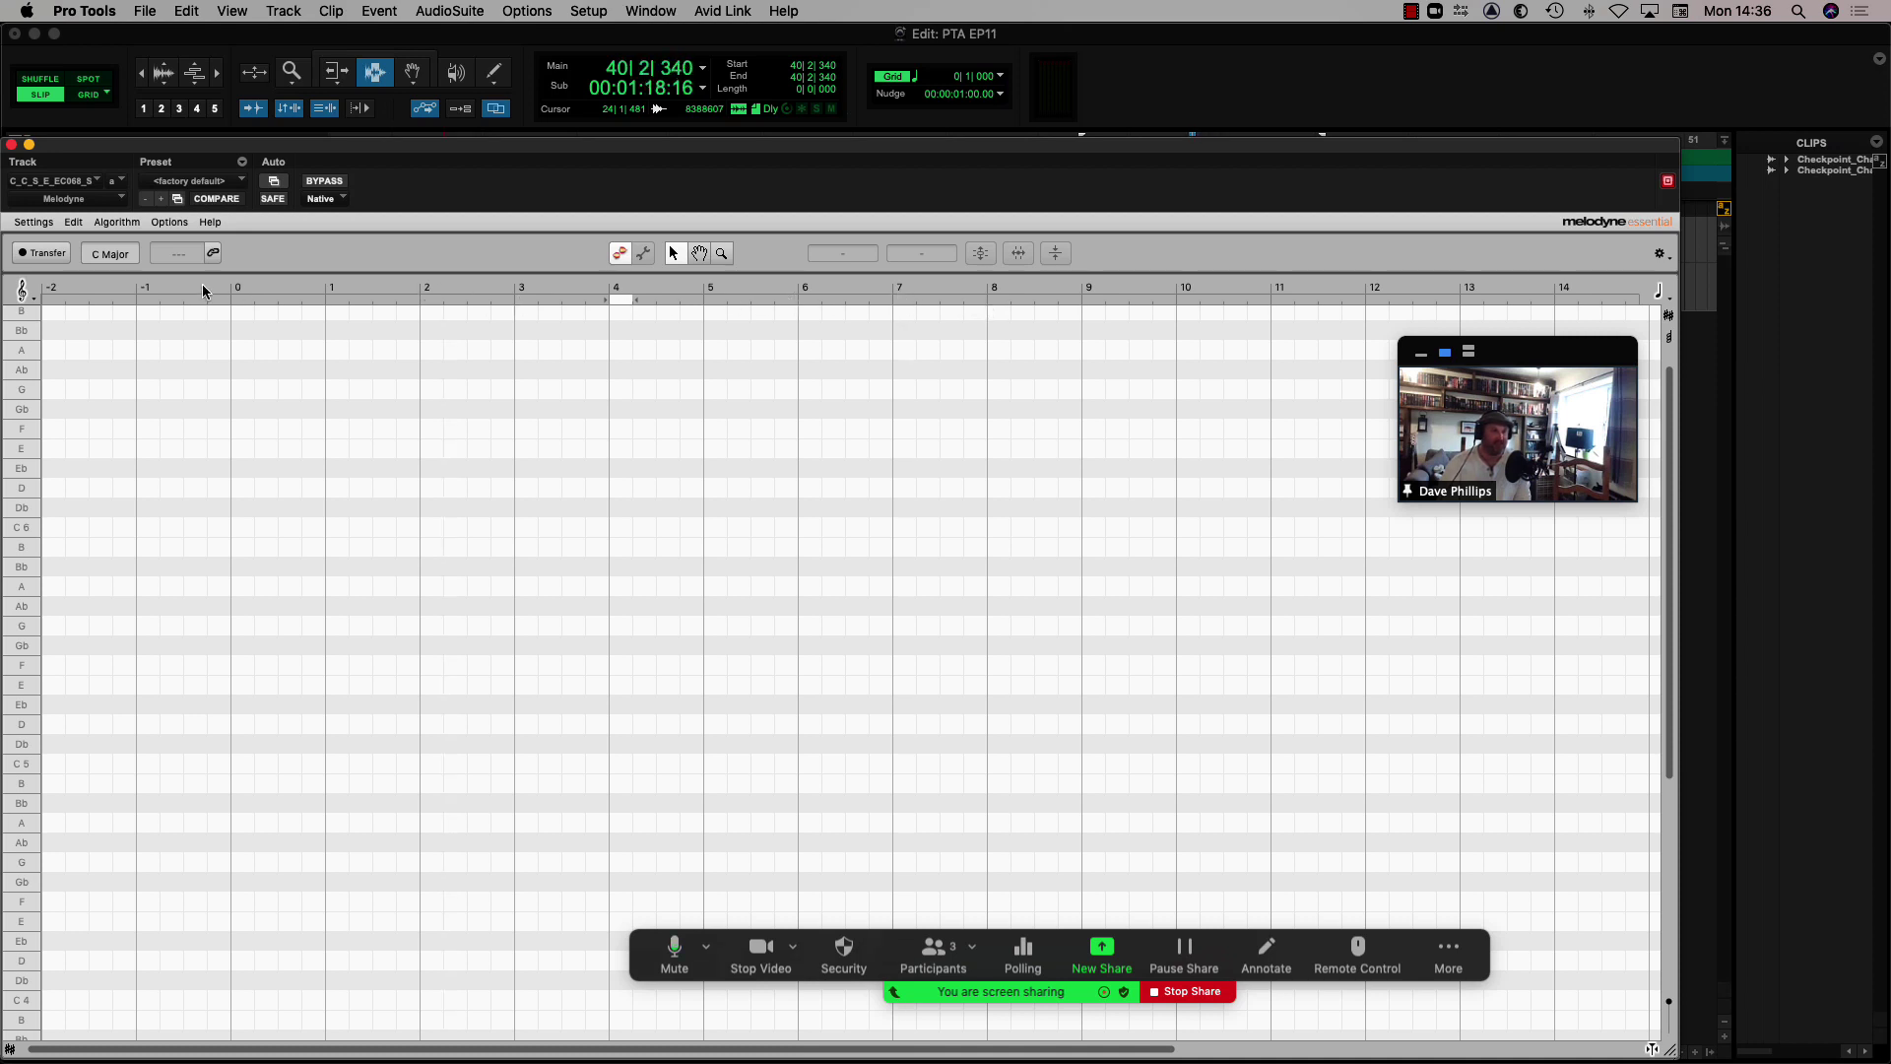
left_click(166, 288)
key("space")
key("space")
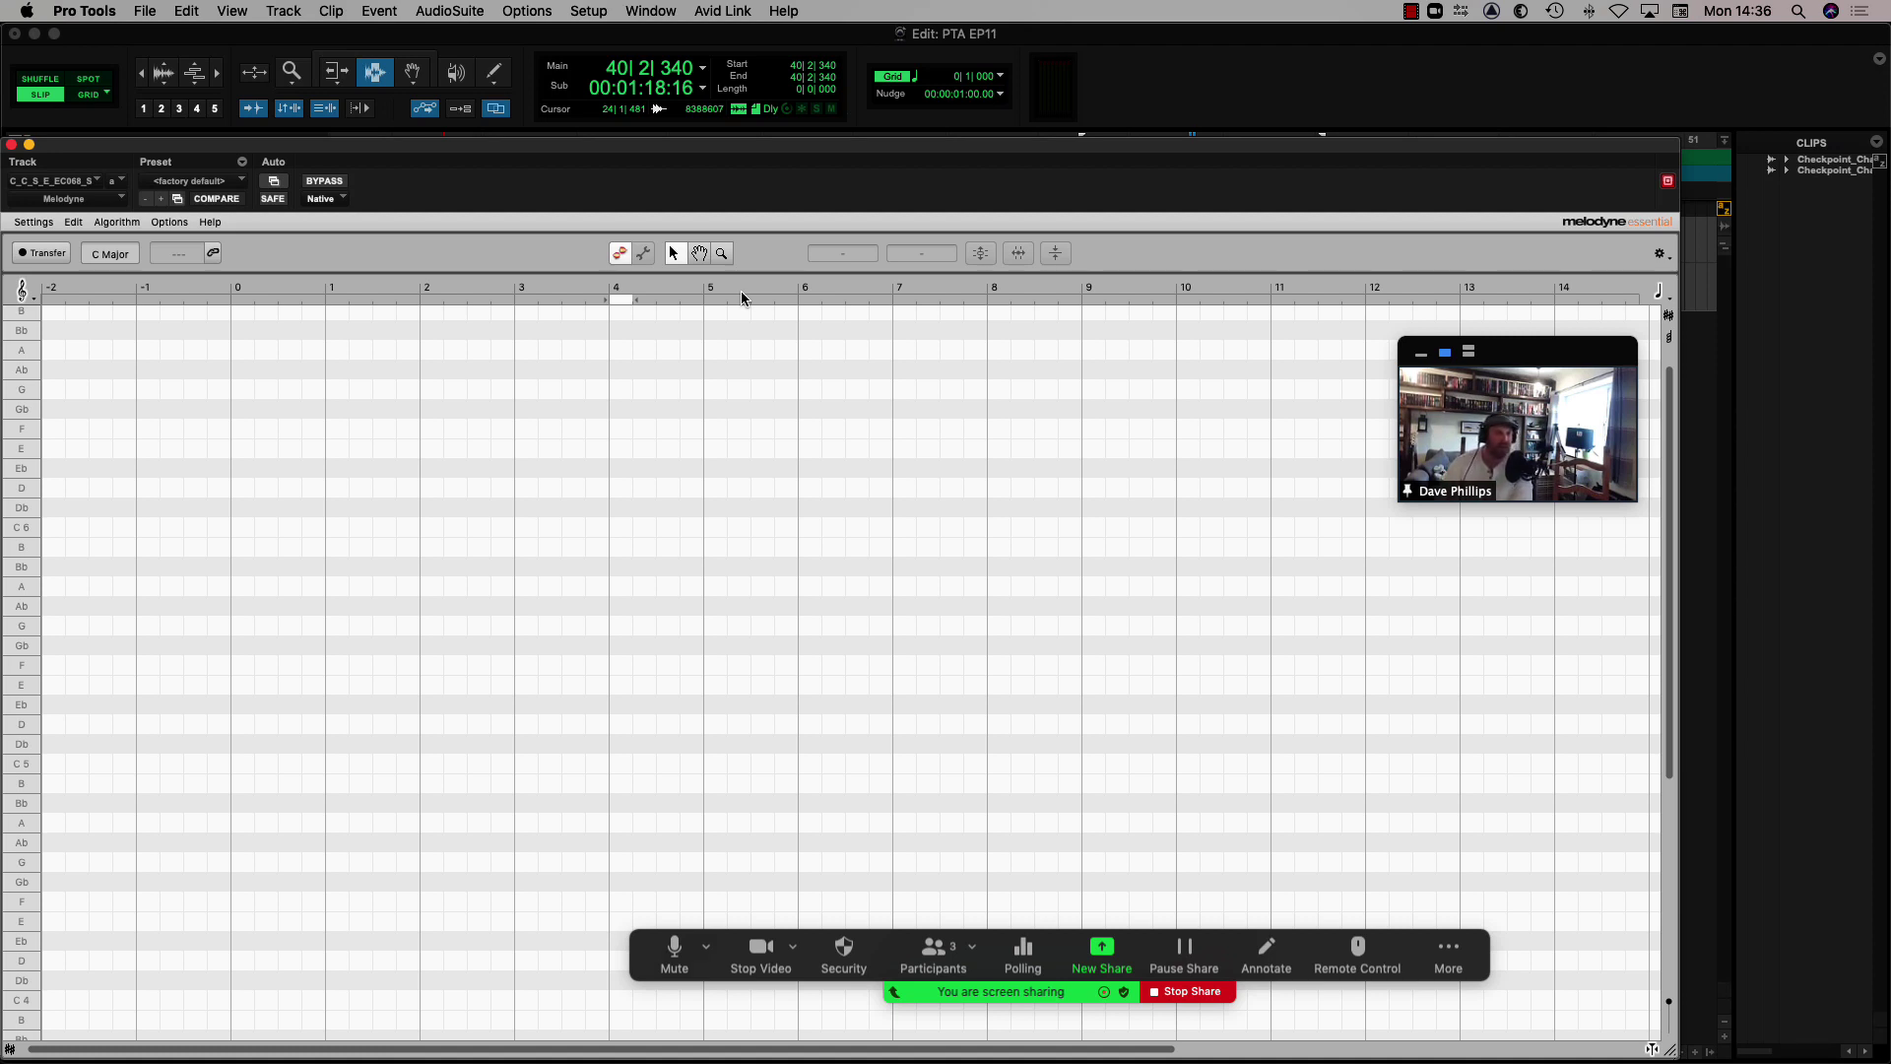
Set the main counter location to bar 5 and play briefly from there.
key("KP_Multiply")
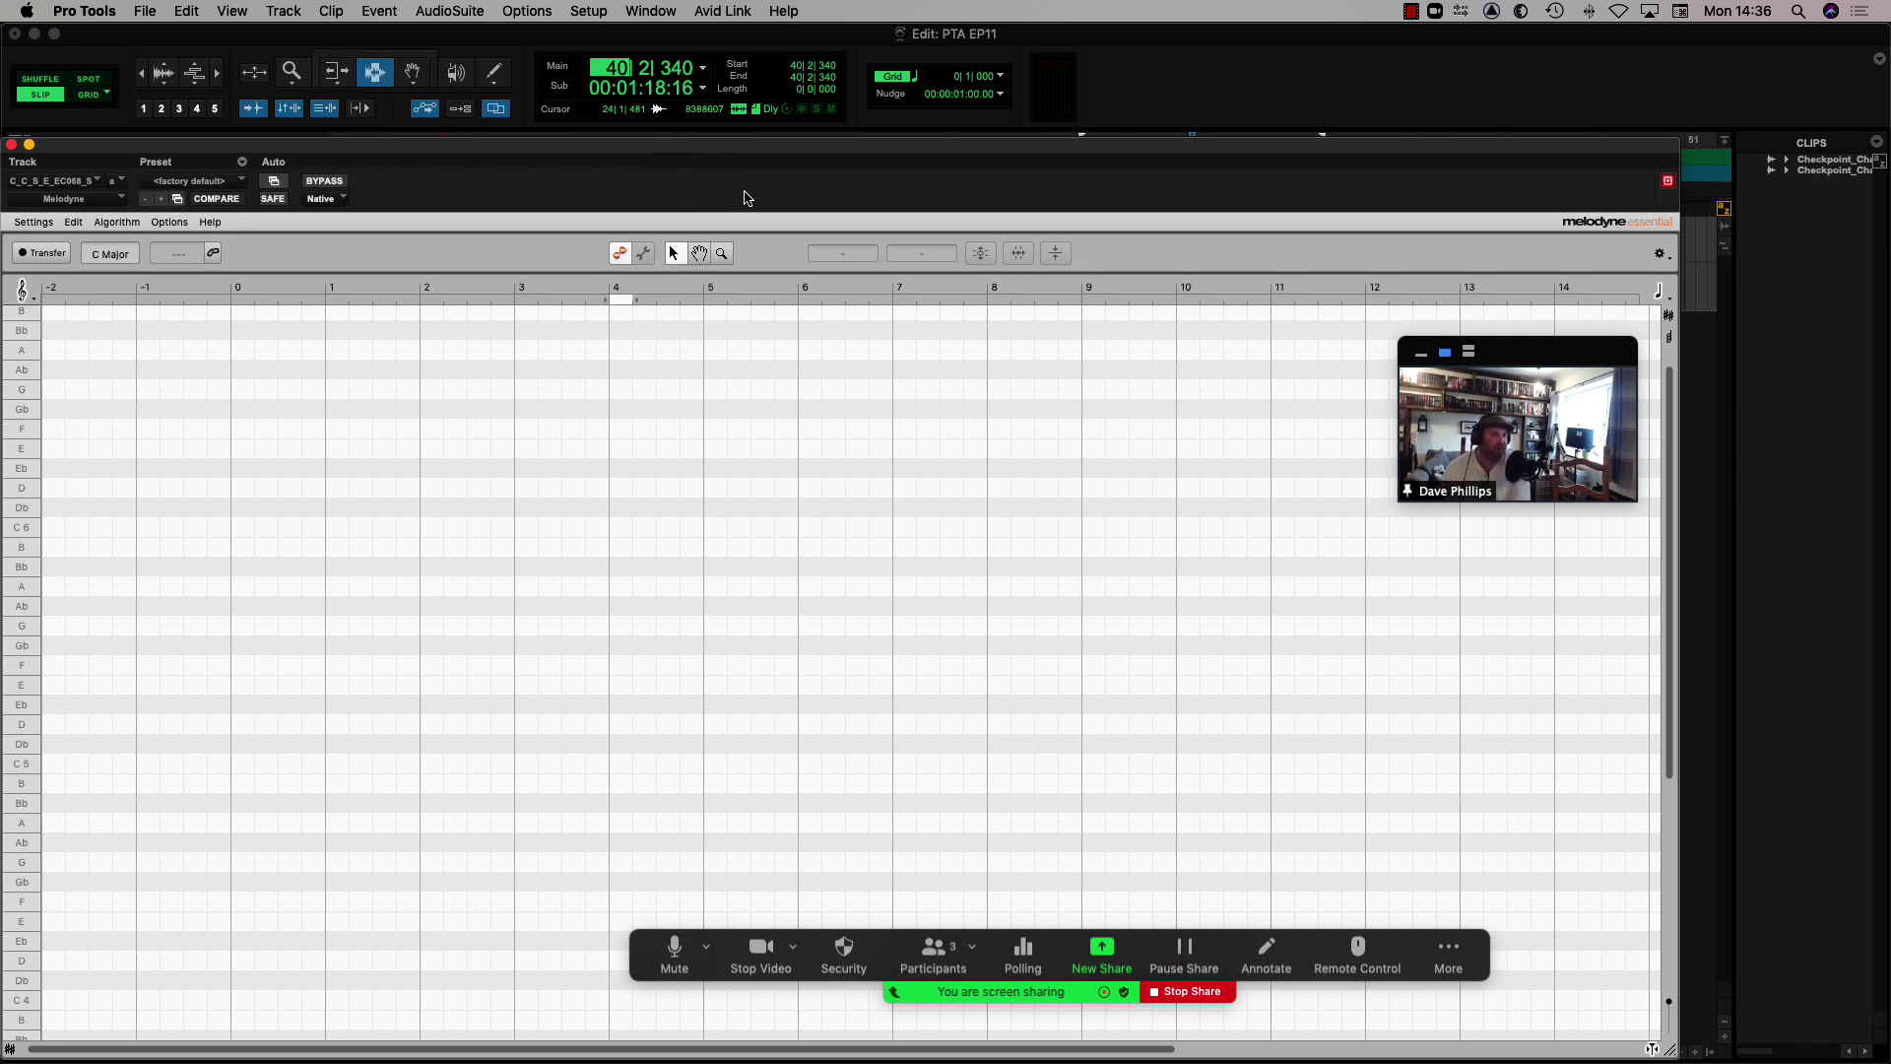
type("5")
key("Return")
key("space")
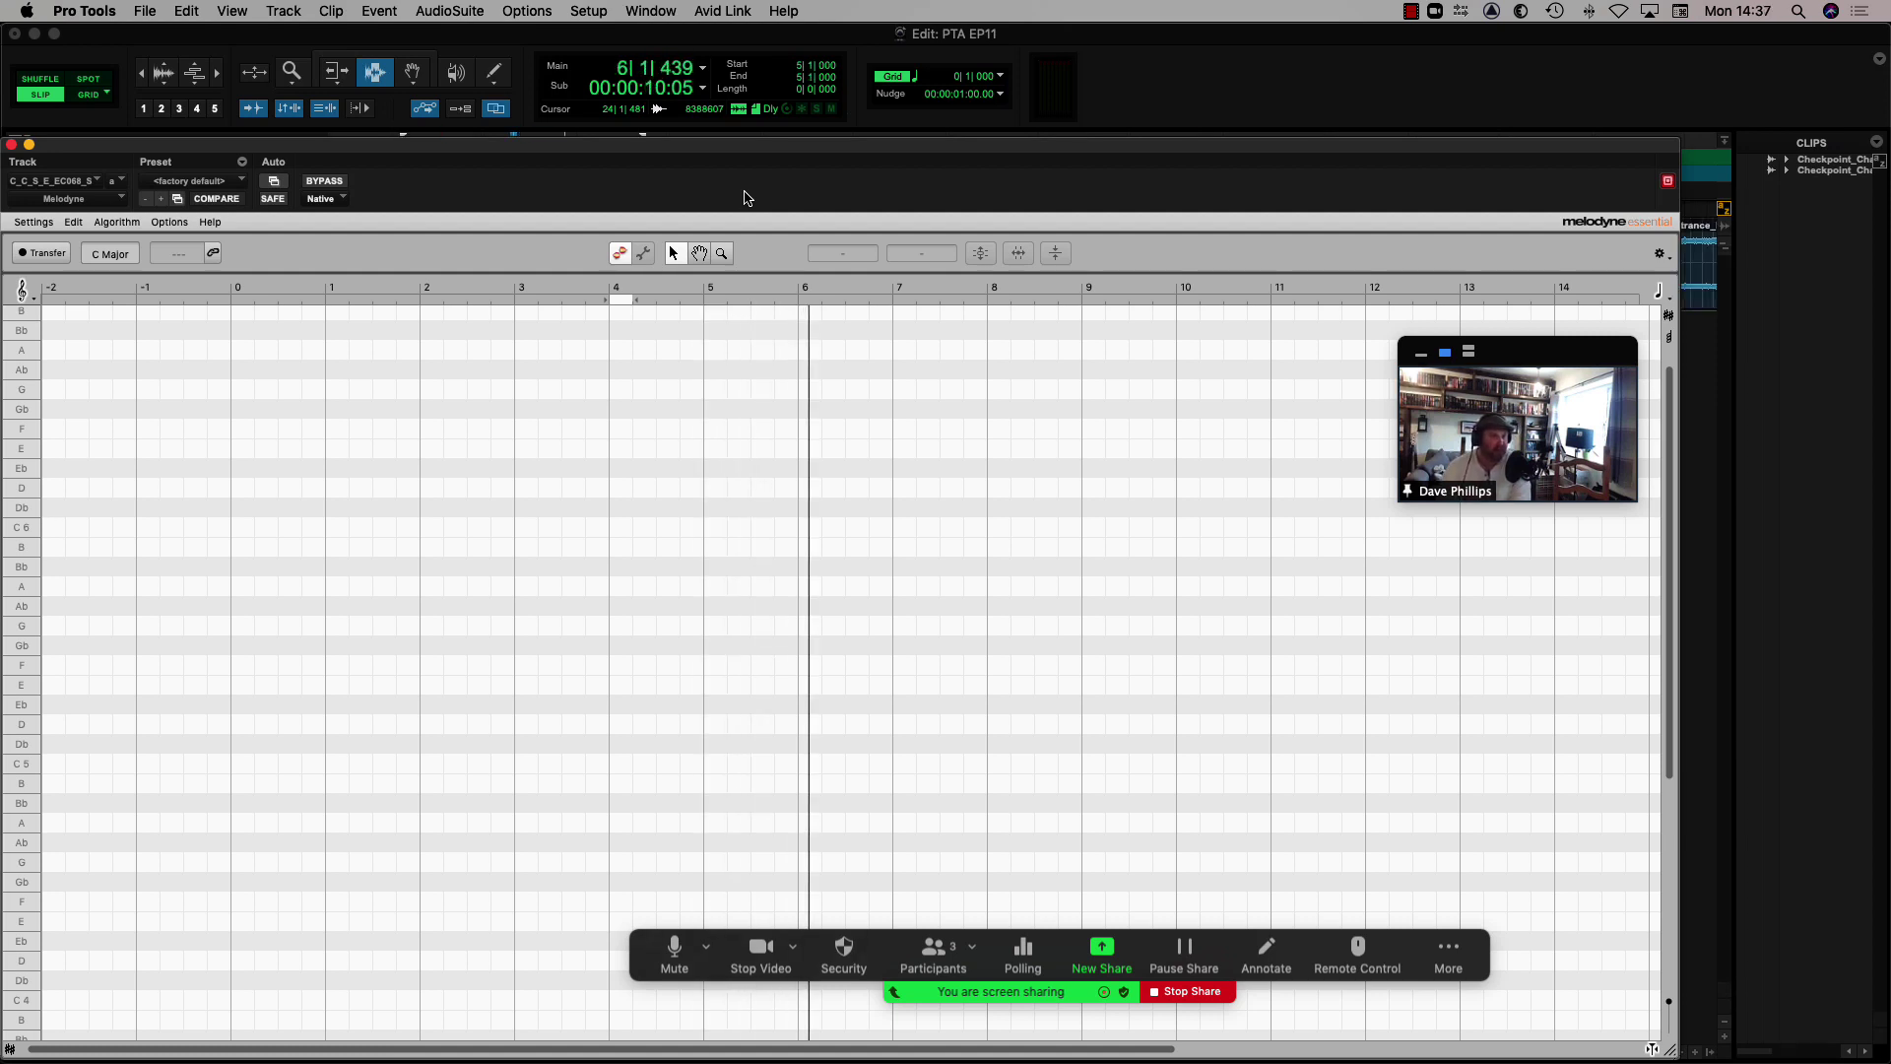
key("space")
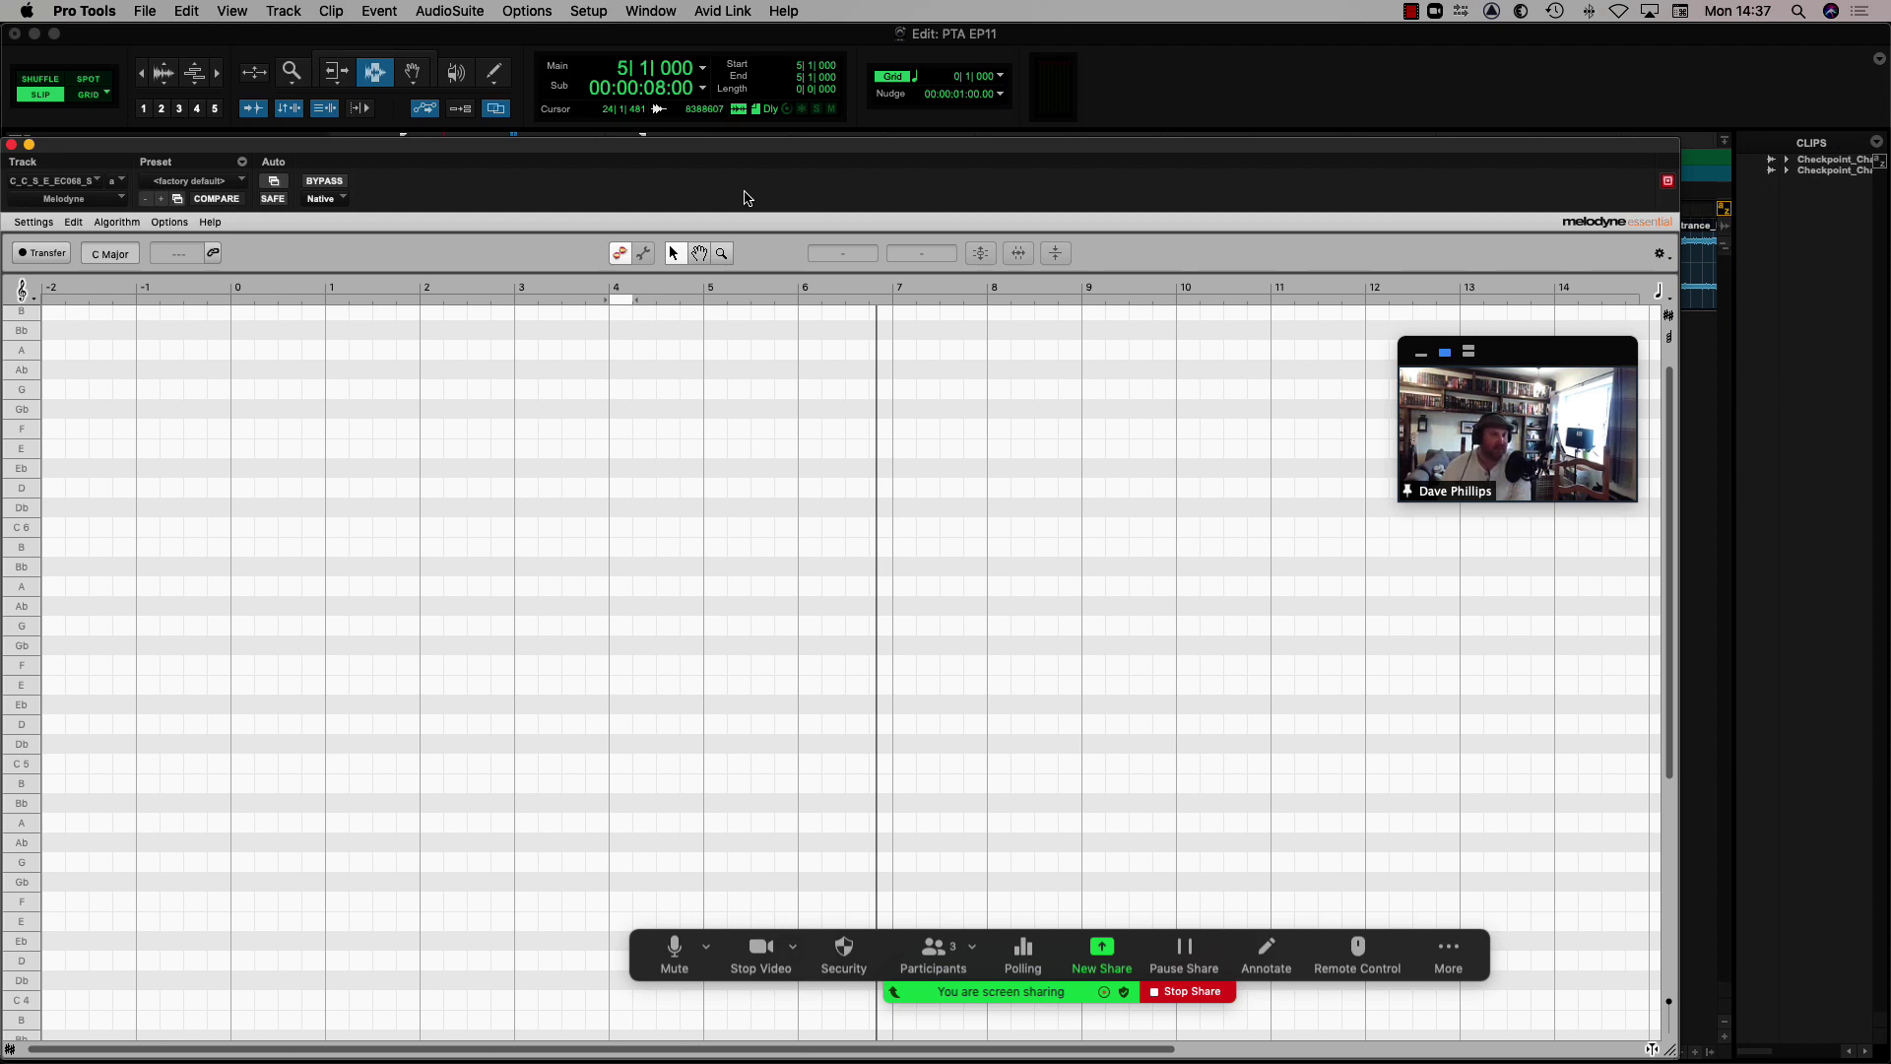
Set the main counter location to bar 12 and to bar 10, and play the session from bar 10.
key("KP_Multiply")
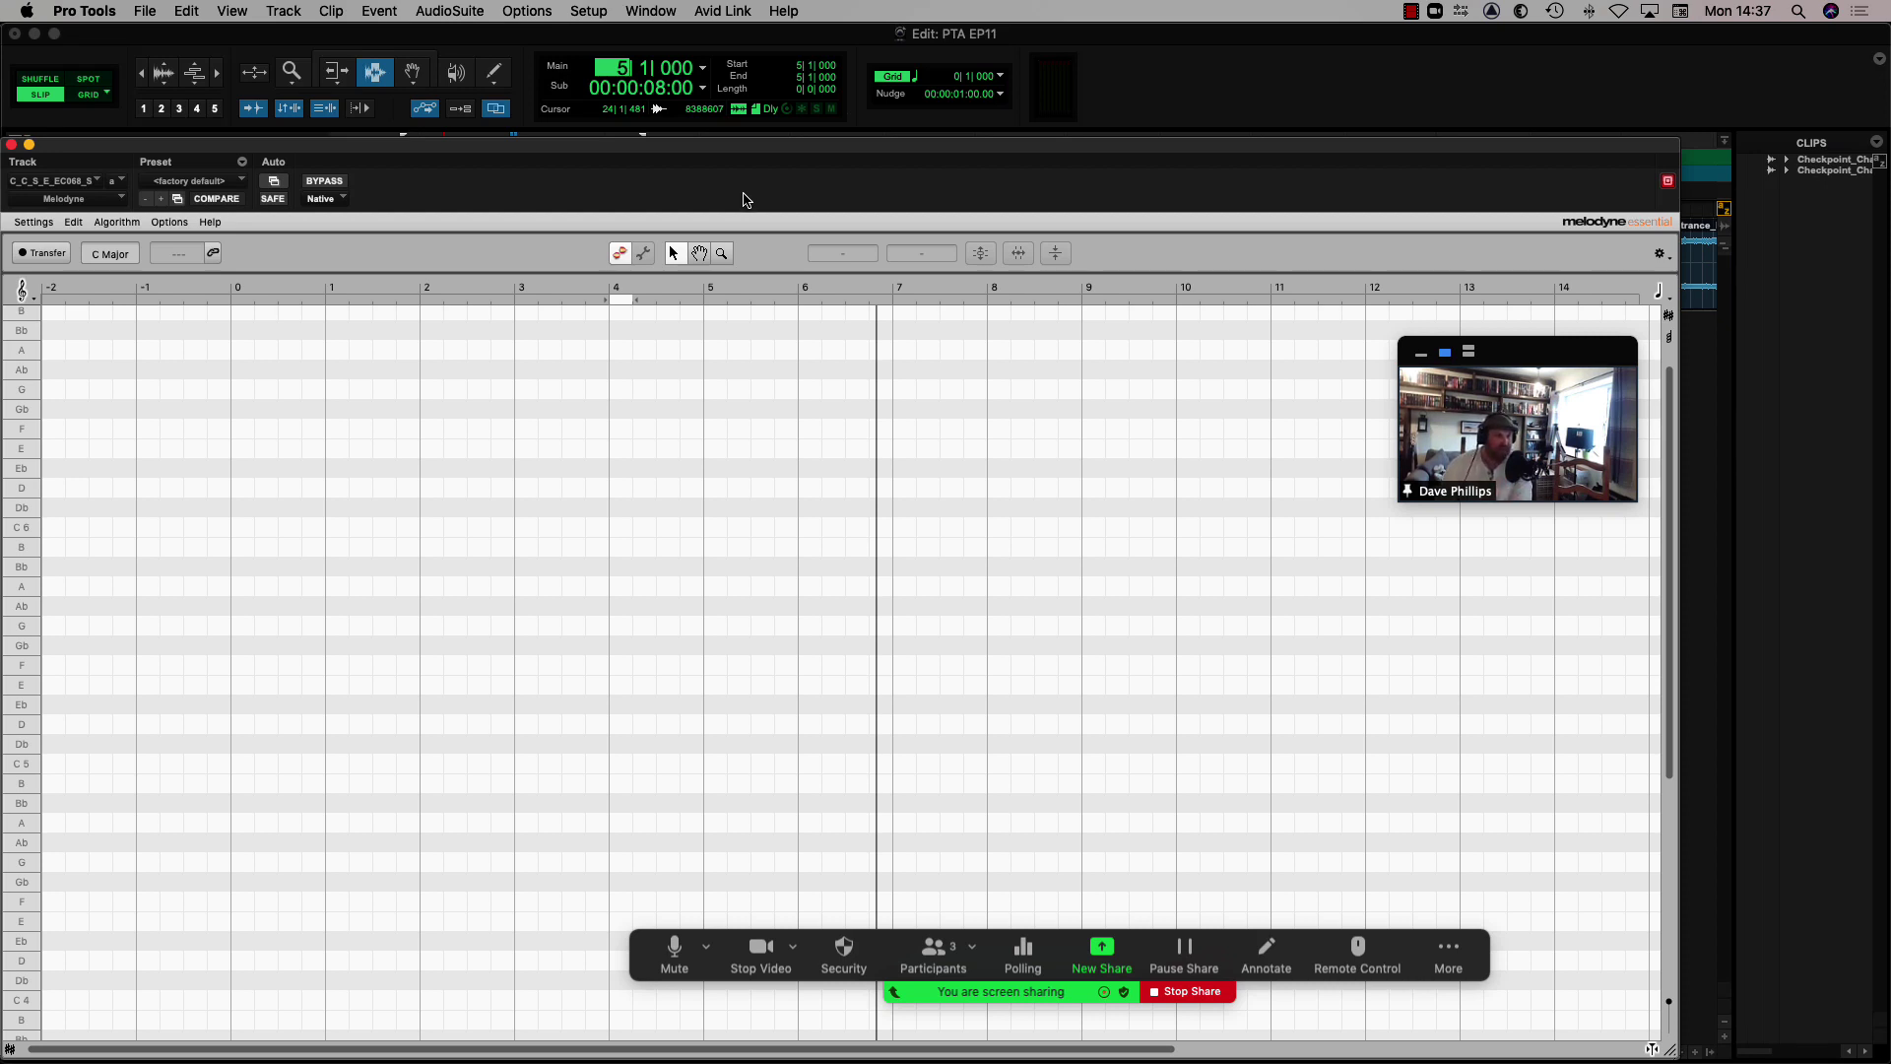
type("12")
key("KP_Enter")
key("KP_Multiply")
type("10")
key("KP_Enter")
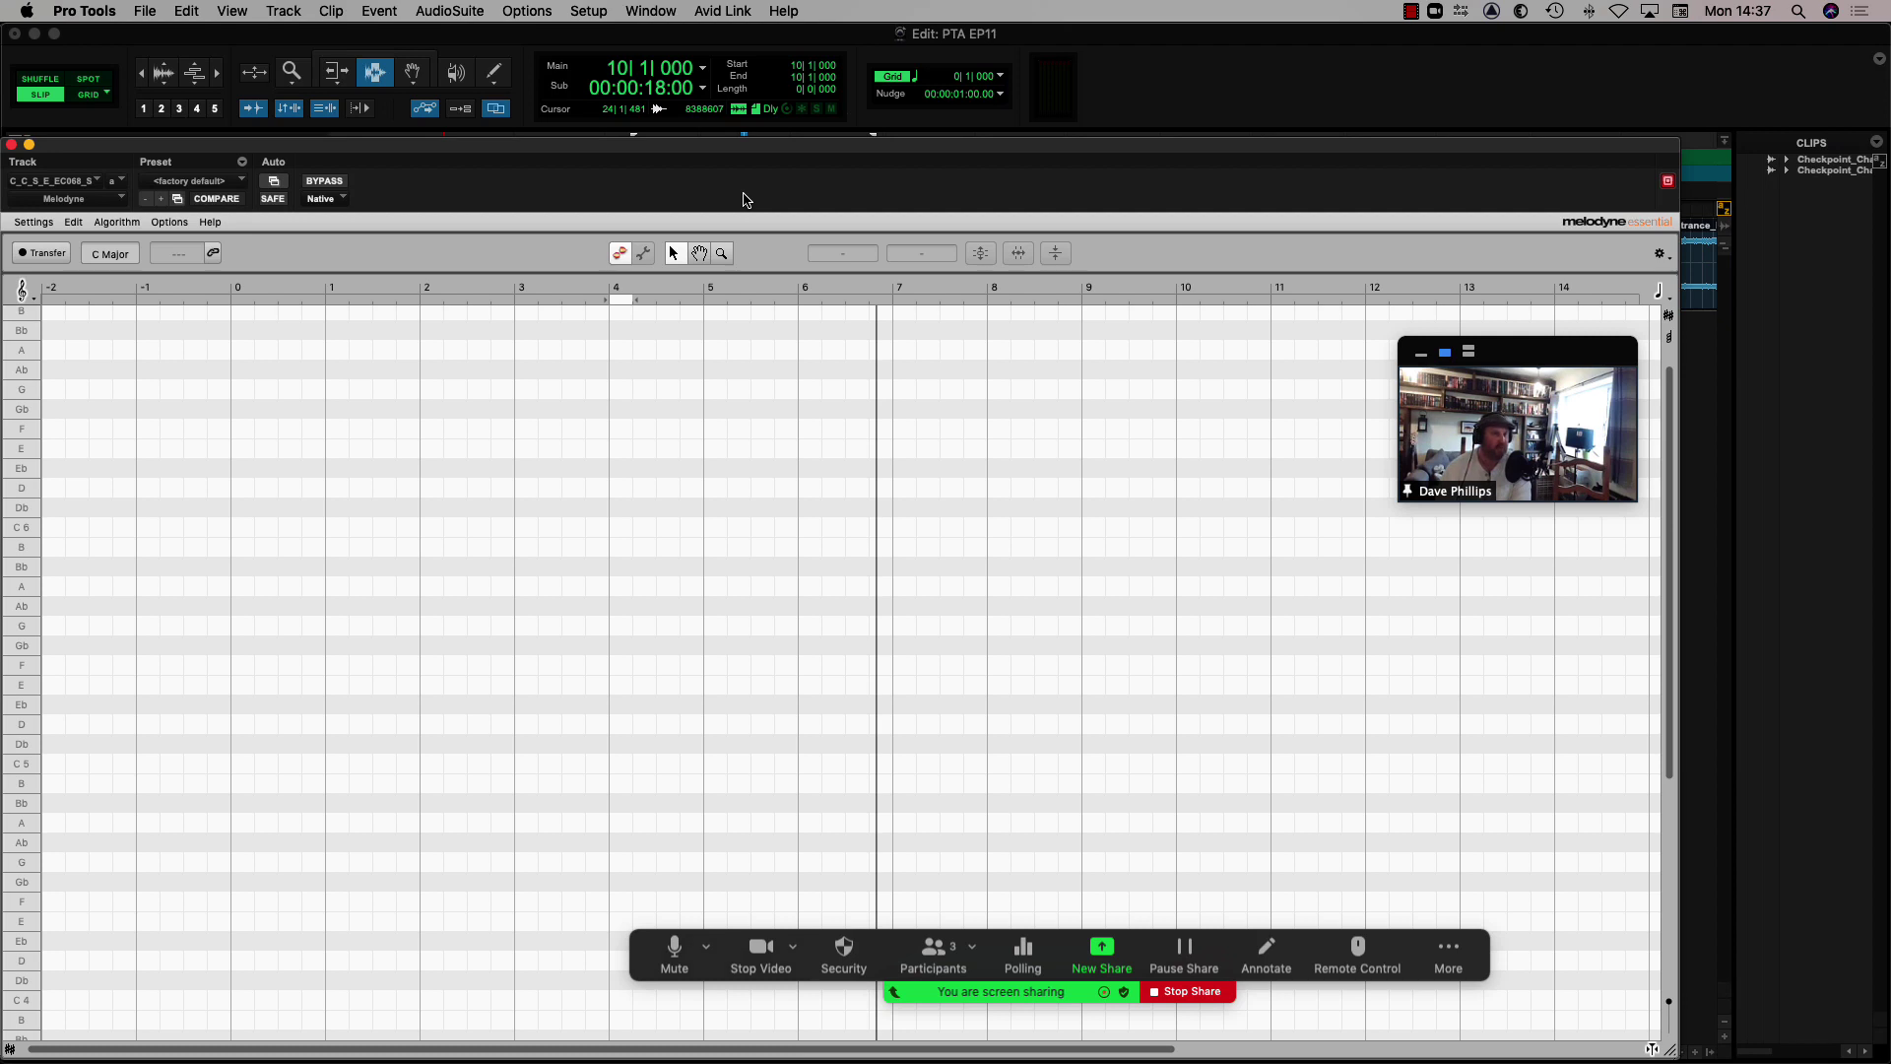
key("space")
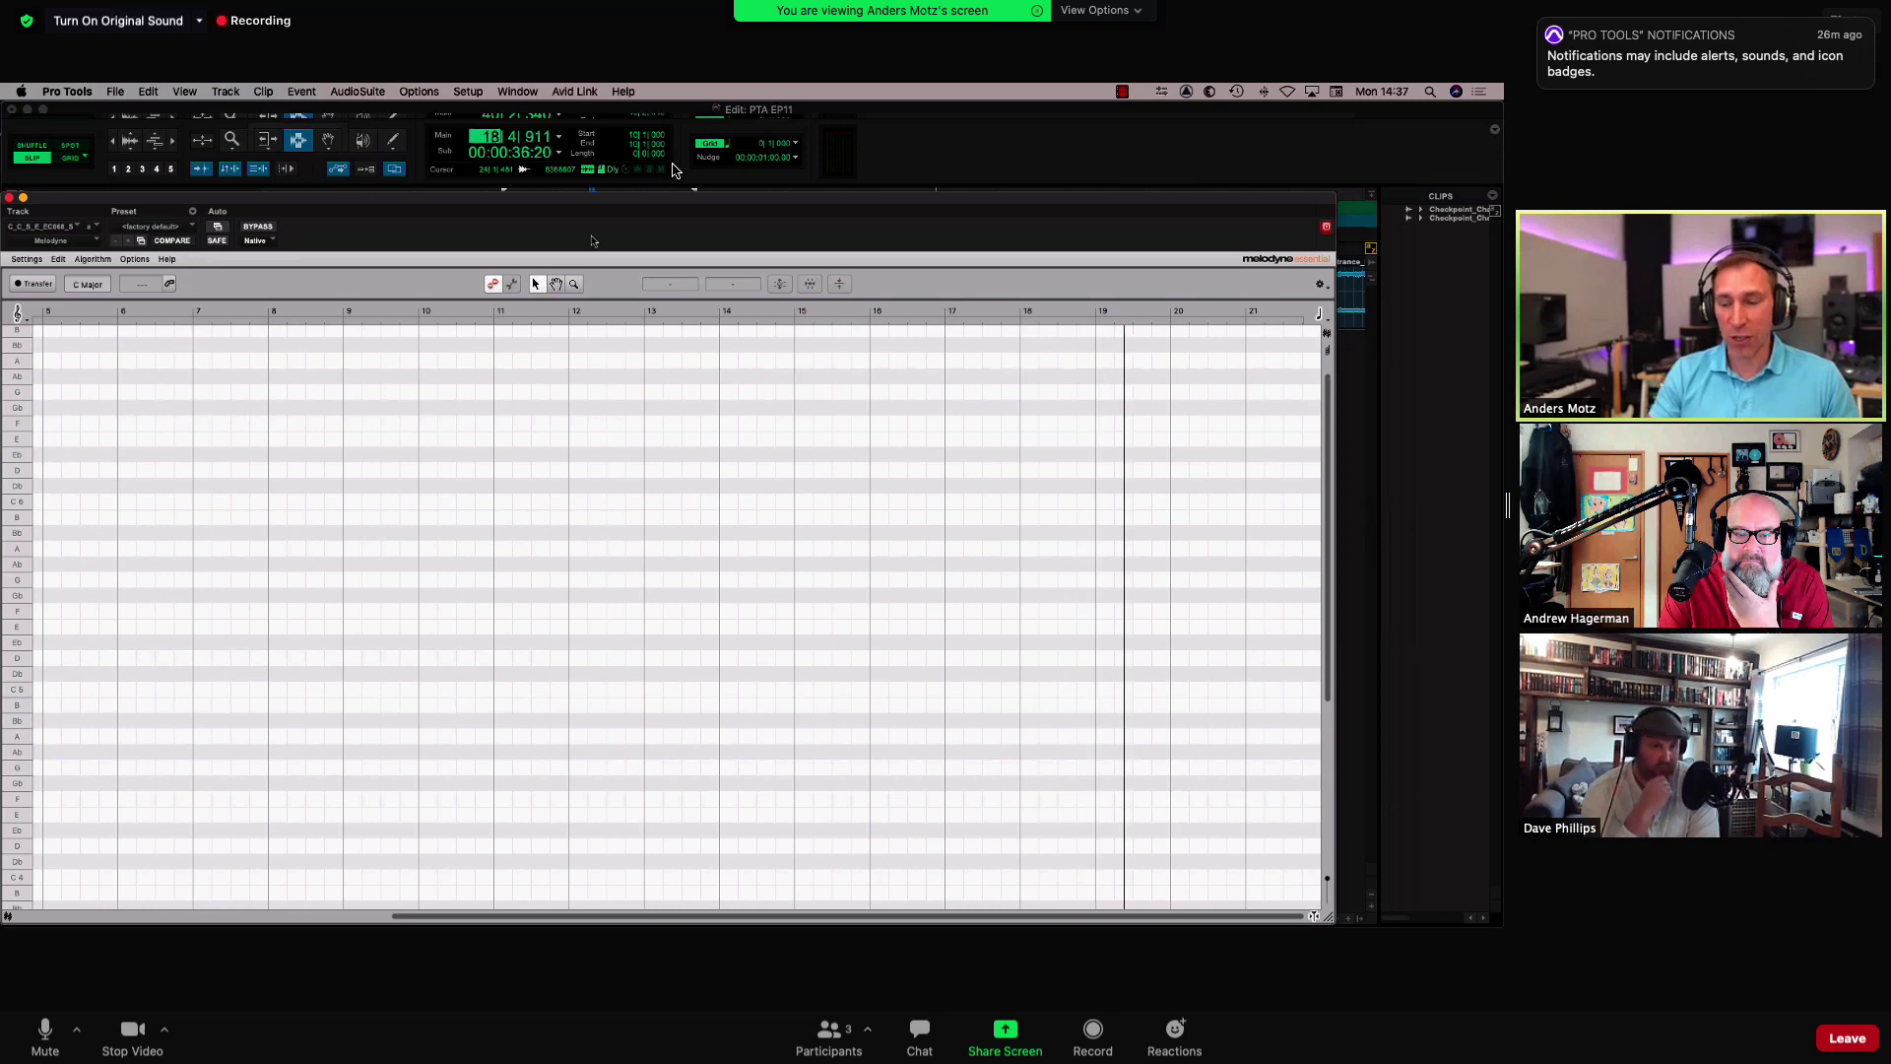
key("space")
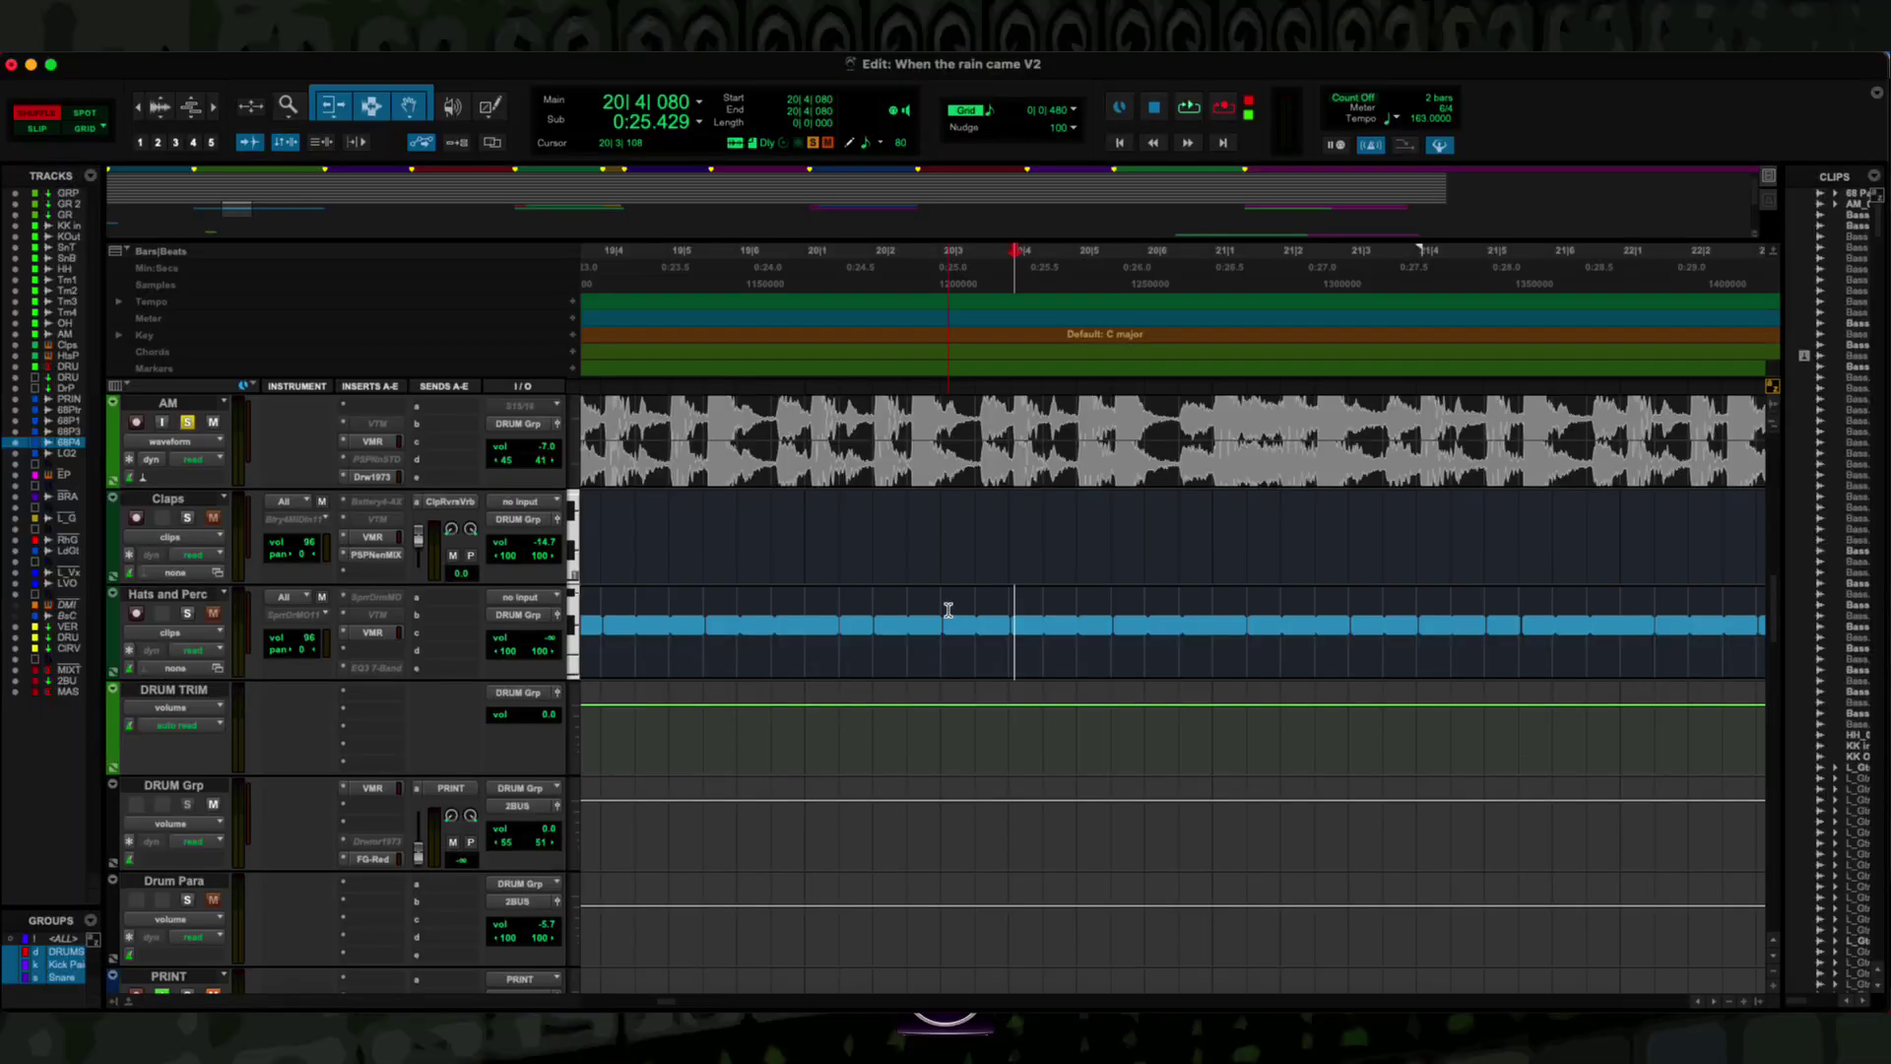
In Grid mode, select the range from 20|3|000 to 21|1|000 on the Hats and Perc track.
left_click(36, 129)
left_click(87, 129)
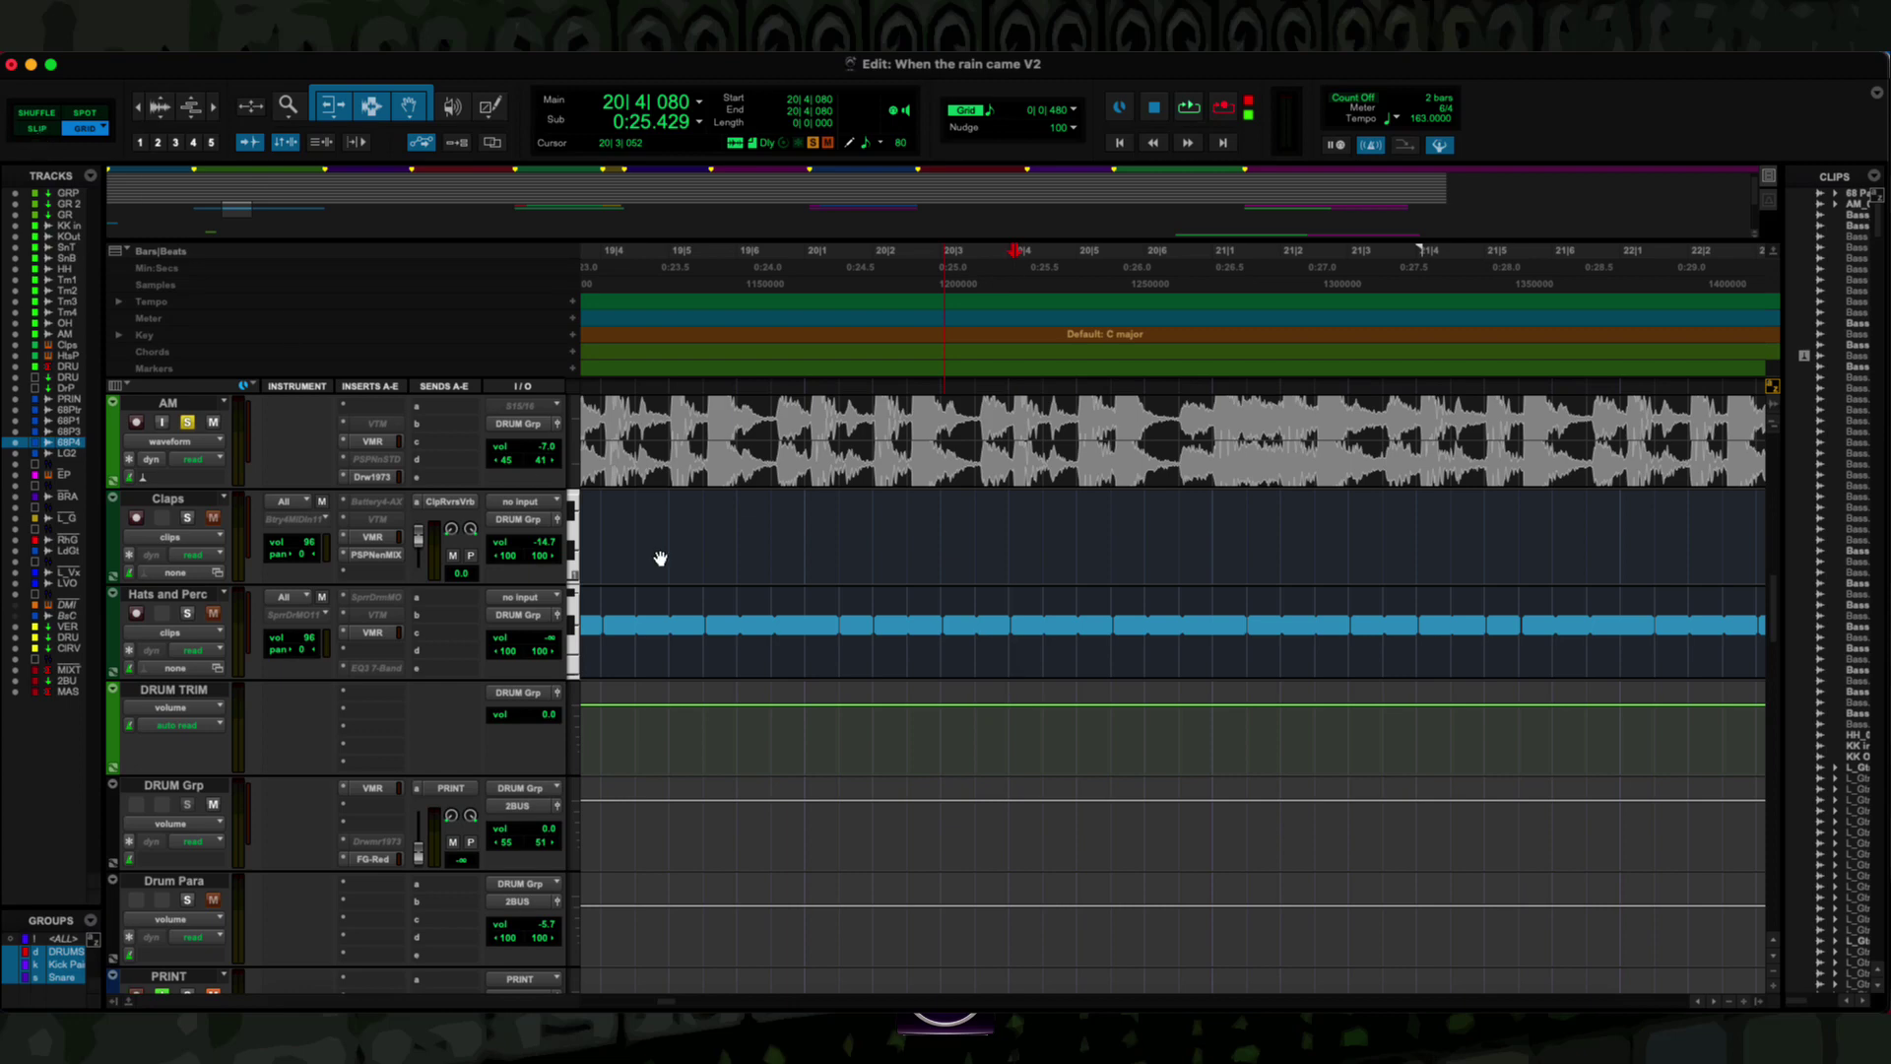
left_click_drag(931, 615, 1194, 616)
key("super+bracketright")
key("super+bracketright")
key("super+bracketright")
key("super+bracketright")
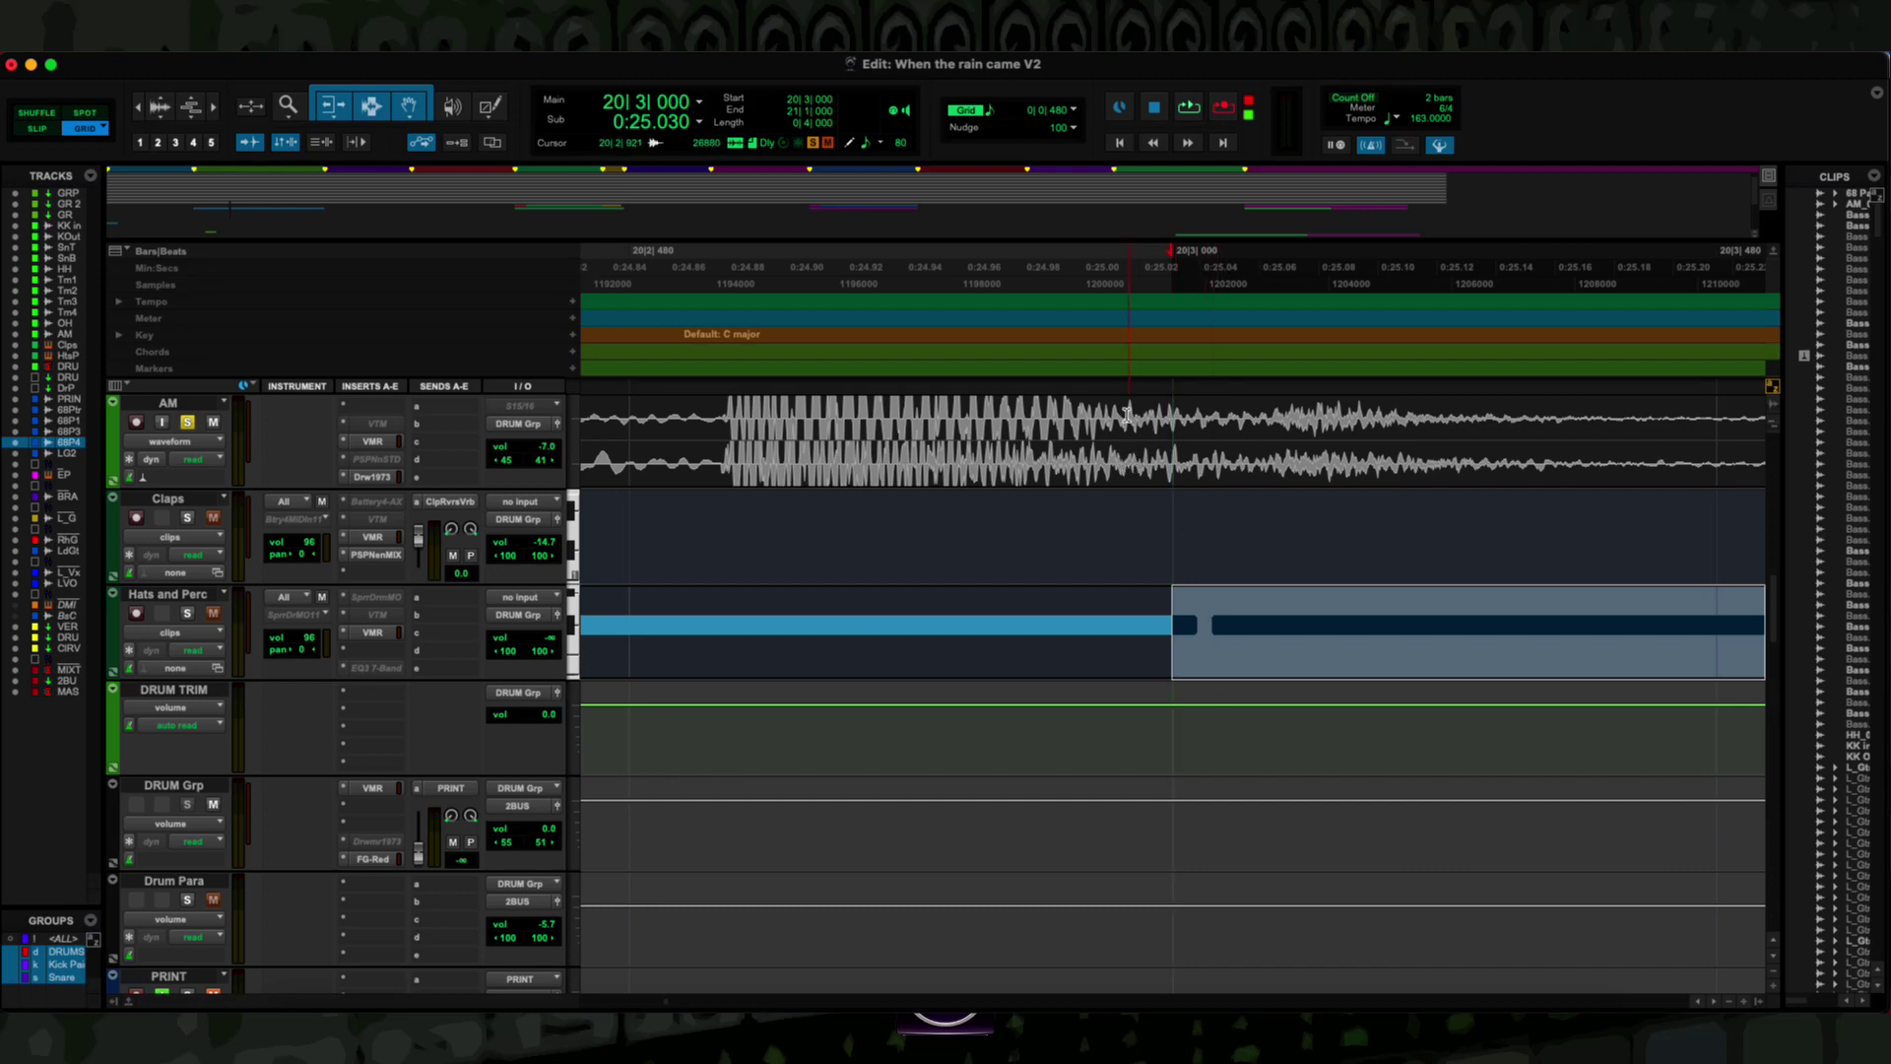
Change to Slip mode and shift the selection start to 20|3|032, between the two notes on Hats and Perc.
left_click(36, 129)
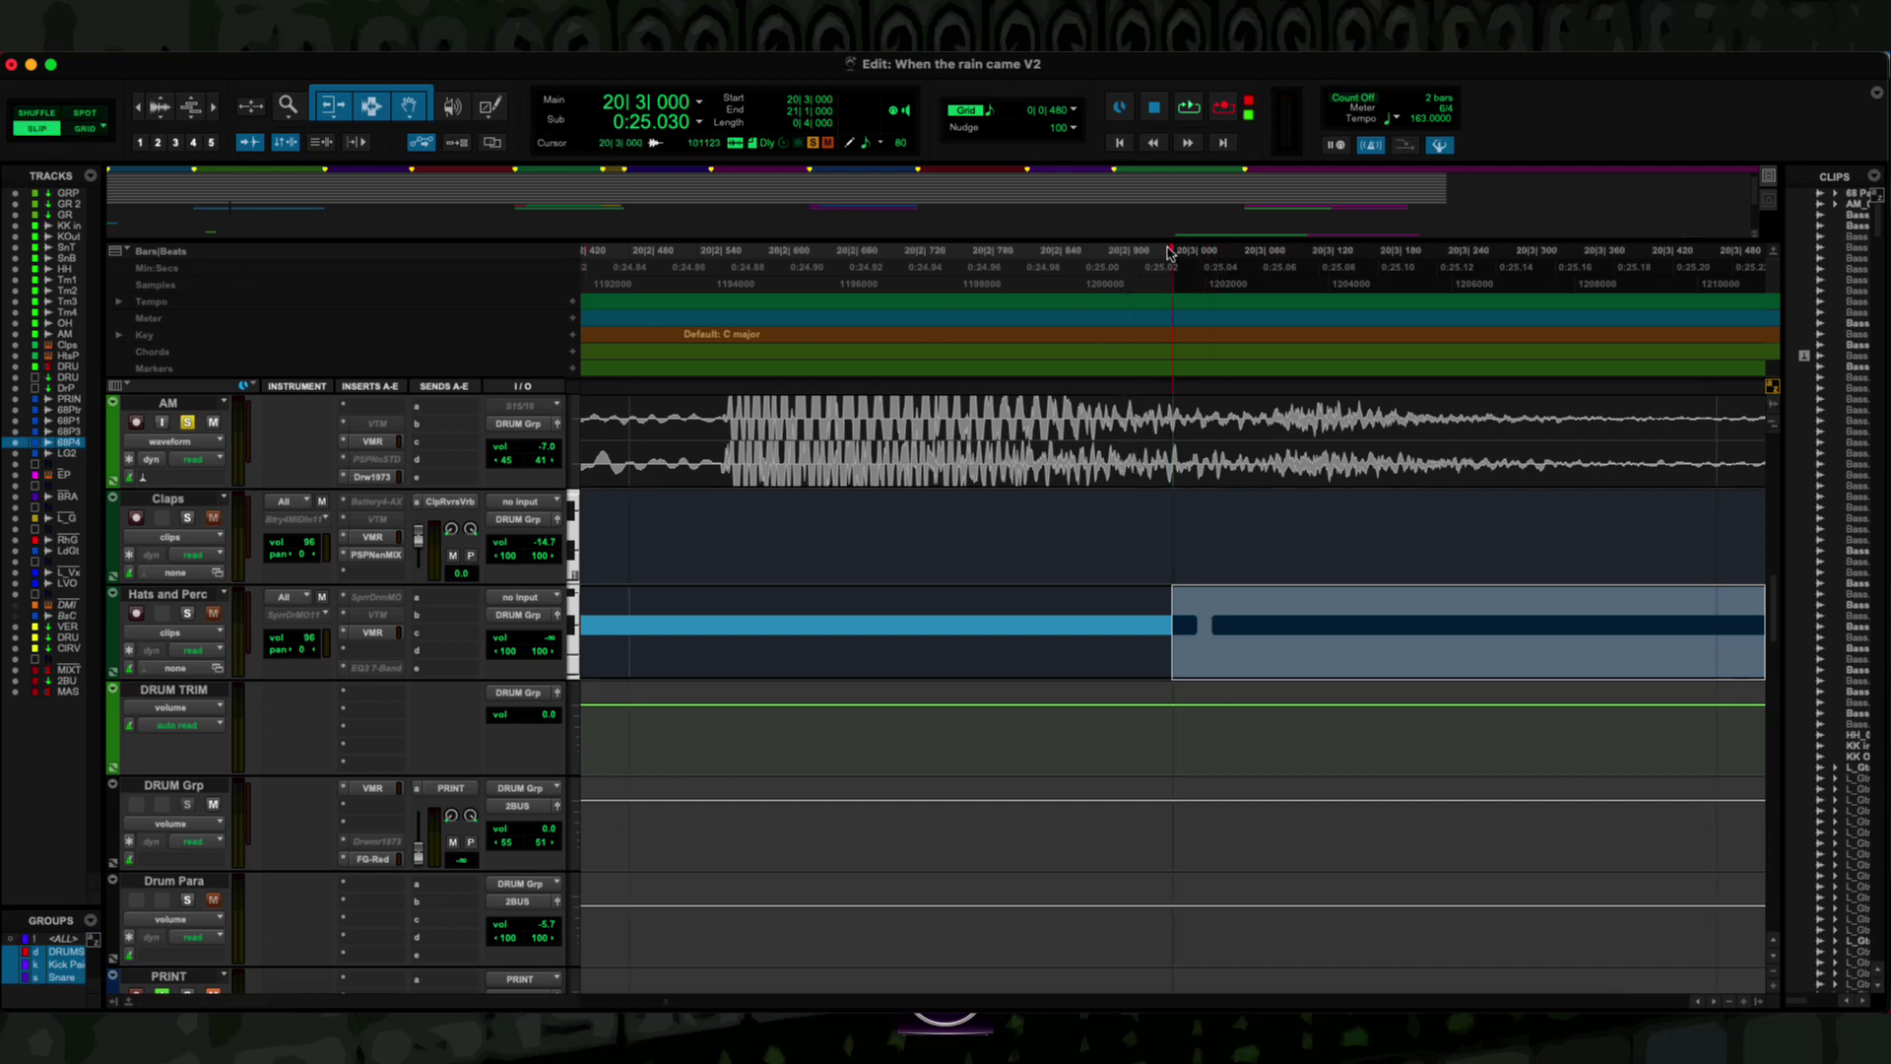
left_click_drag(1171, 252, 1211, 259)
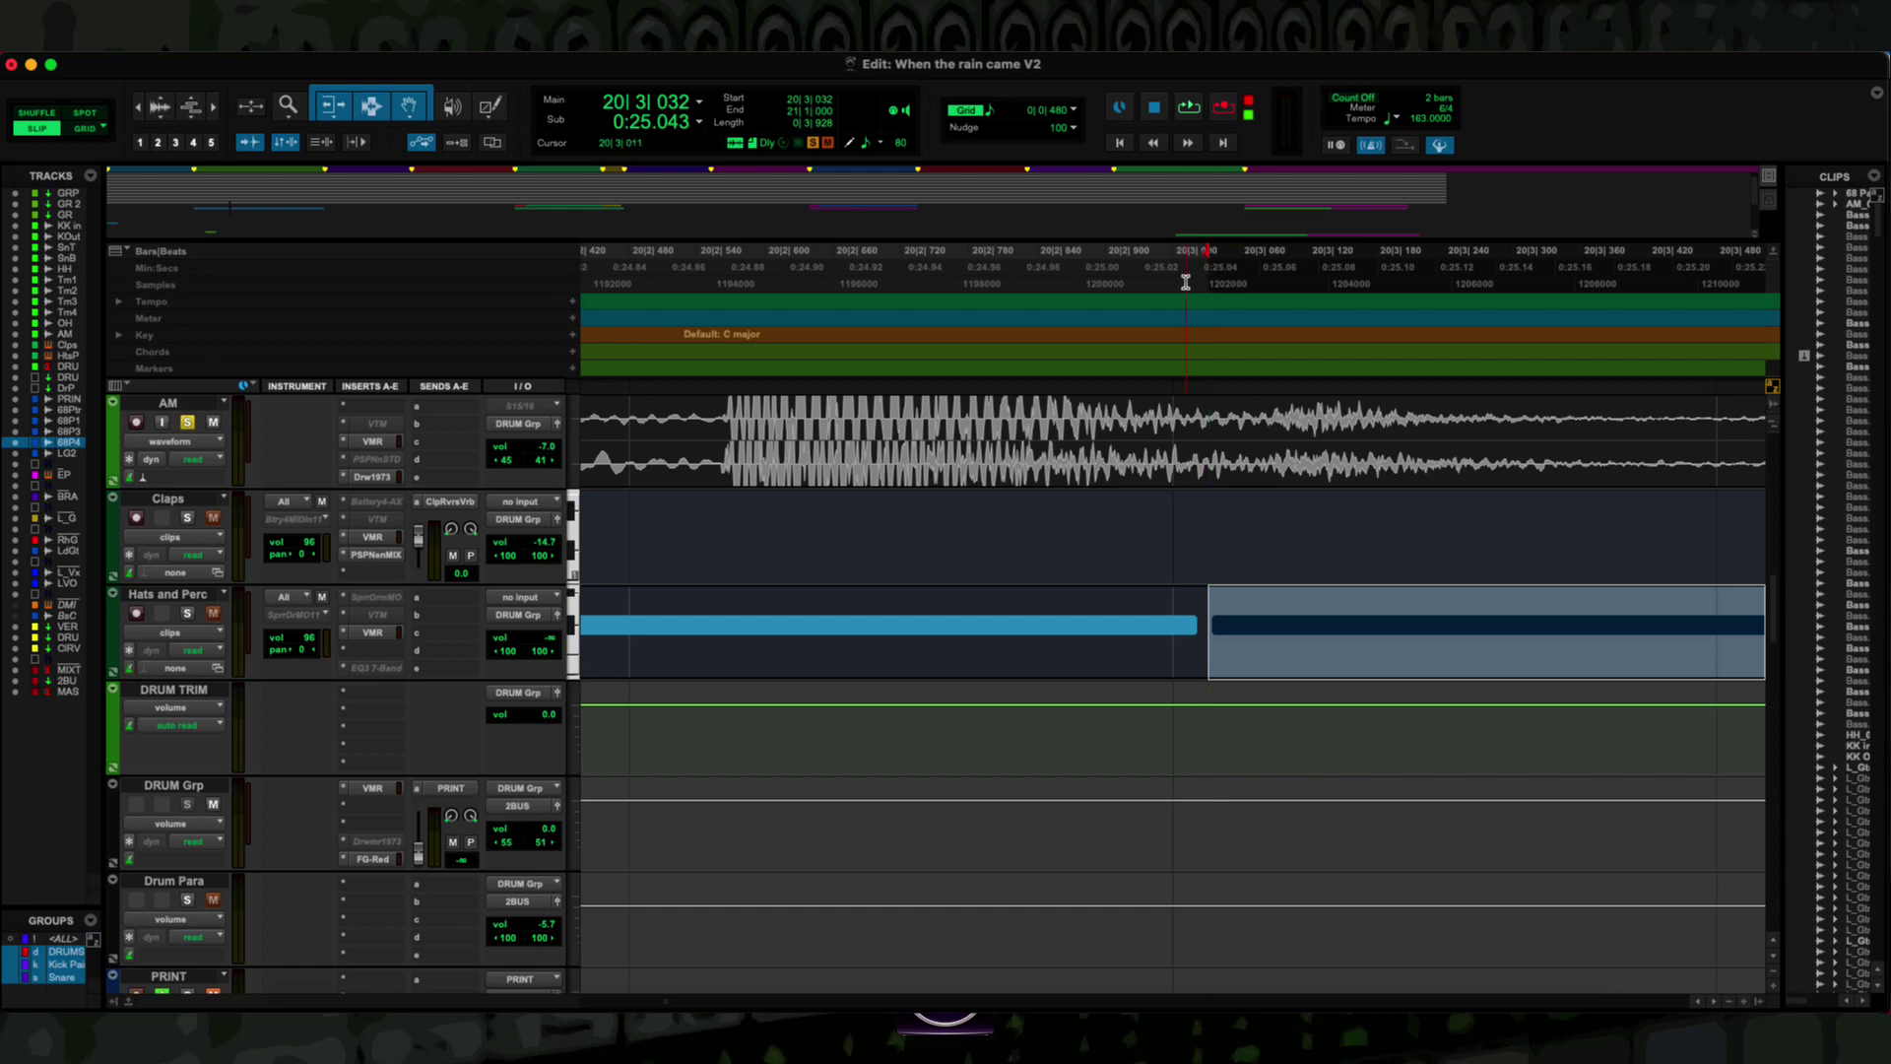
scroll(1187, 277, "right", 2)
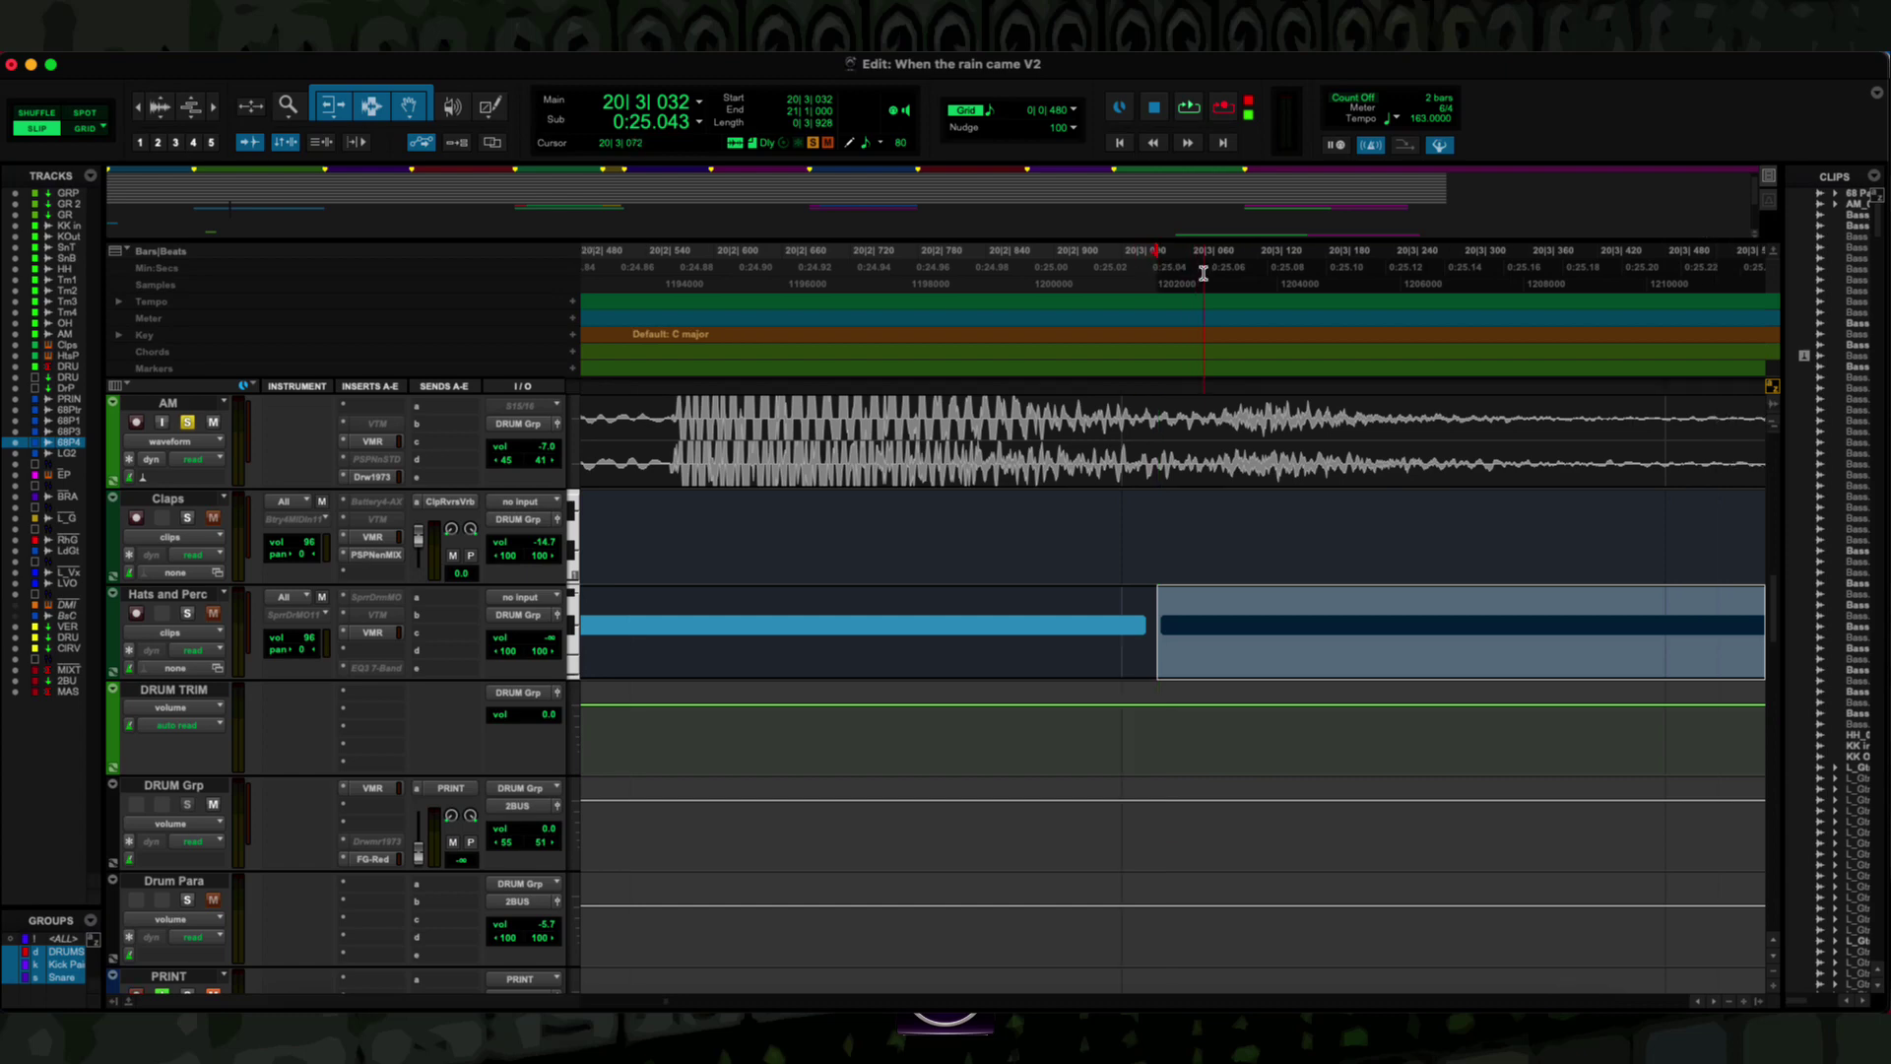
Cycle the edit mode through Grid and Spot, finishing in Slip mode.
key("F4")
key("F3")
key("F3")
key("F4")
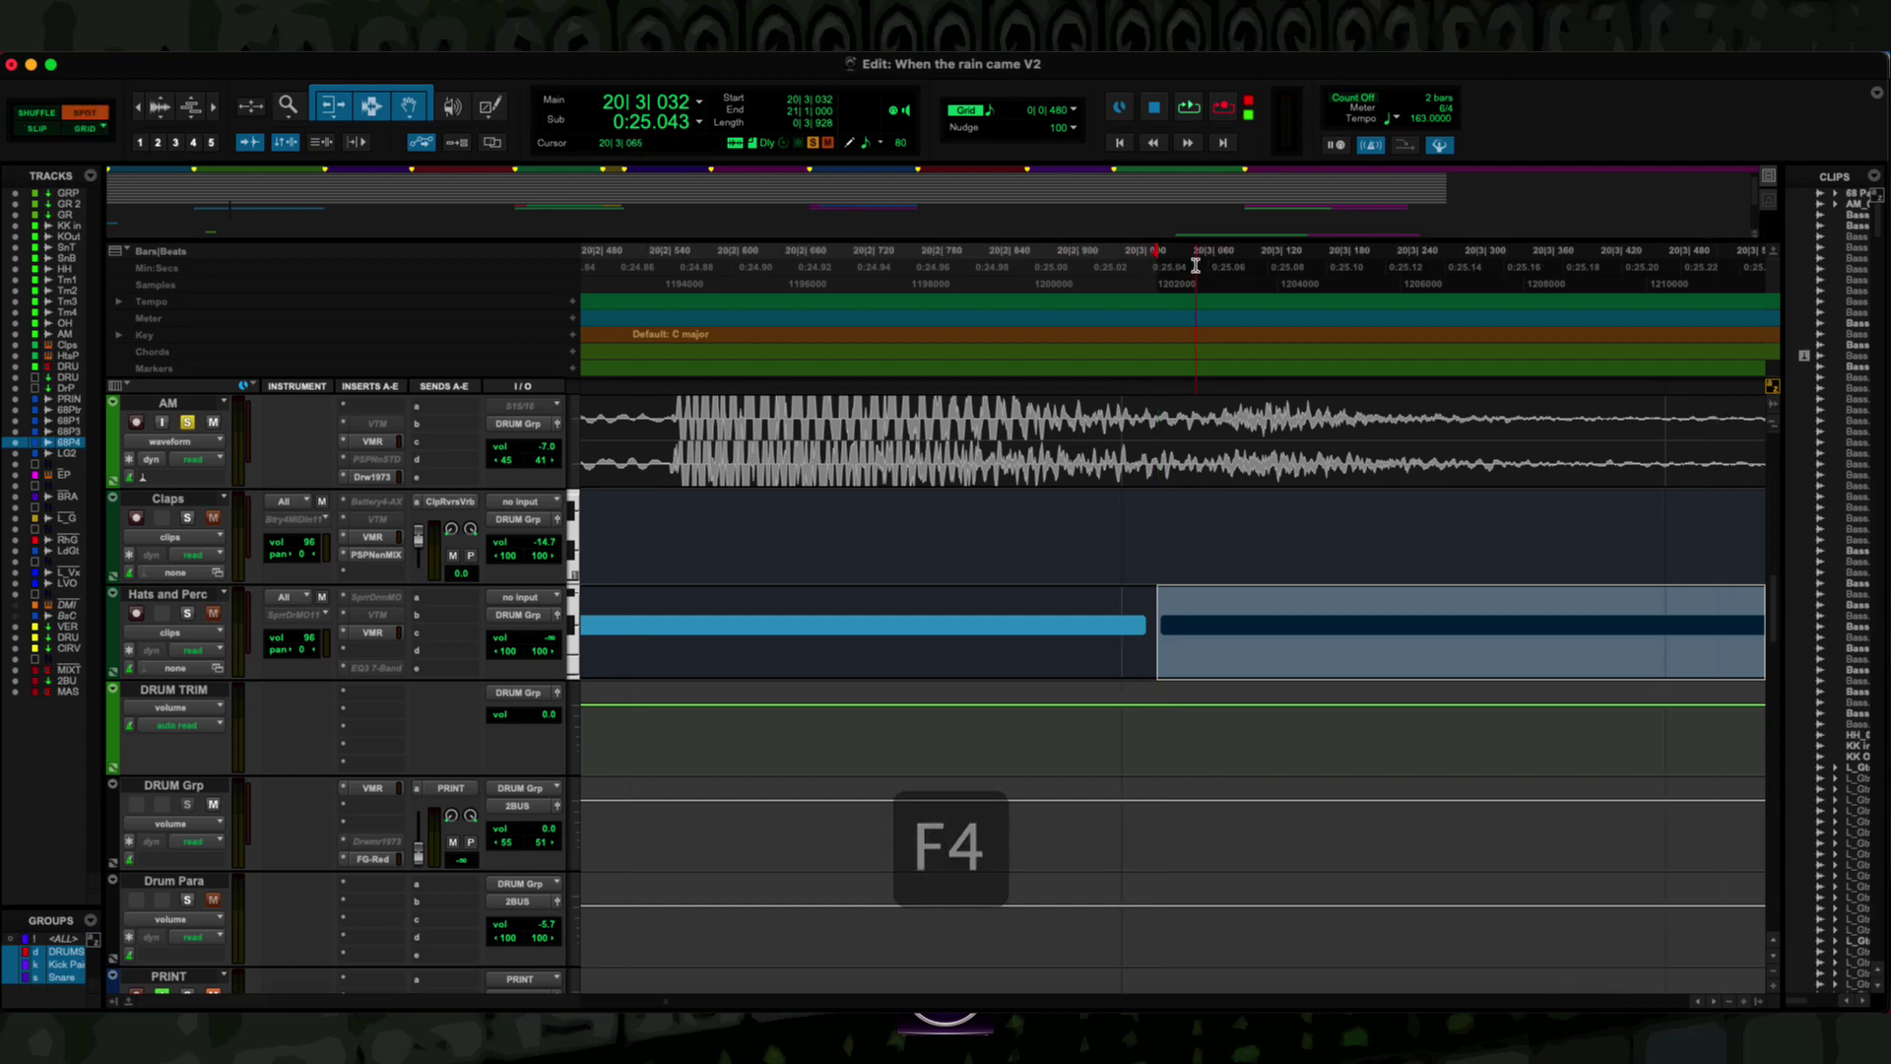
key("F4")
key("F4")
key("F2")
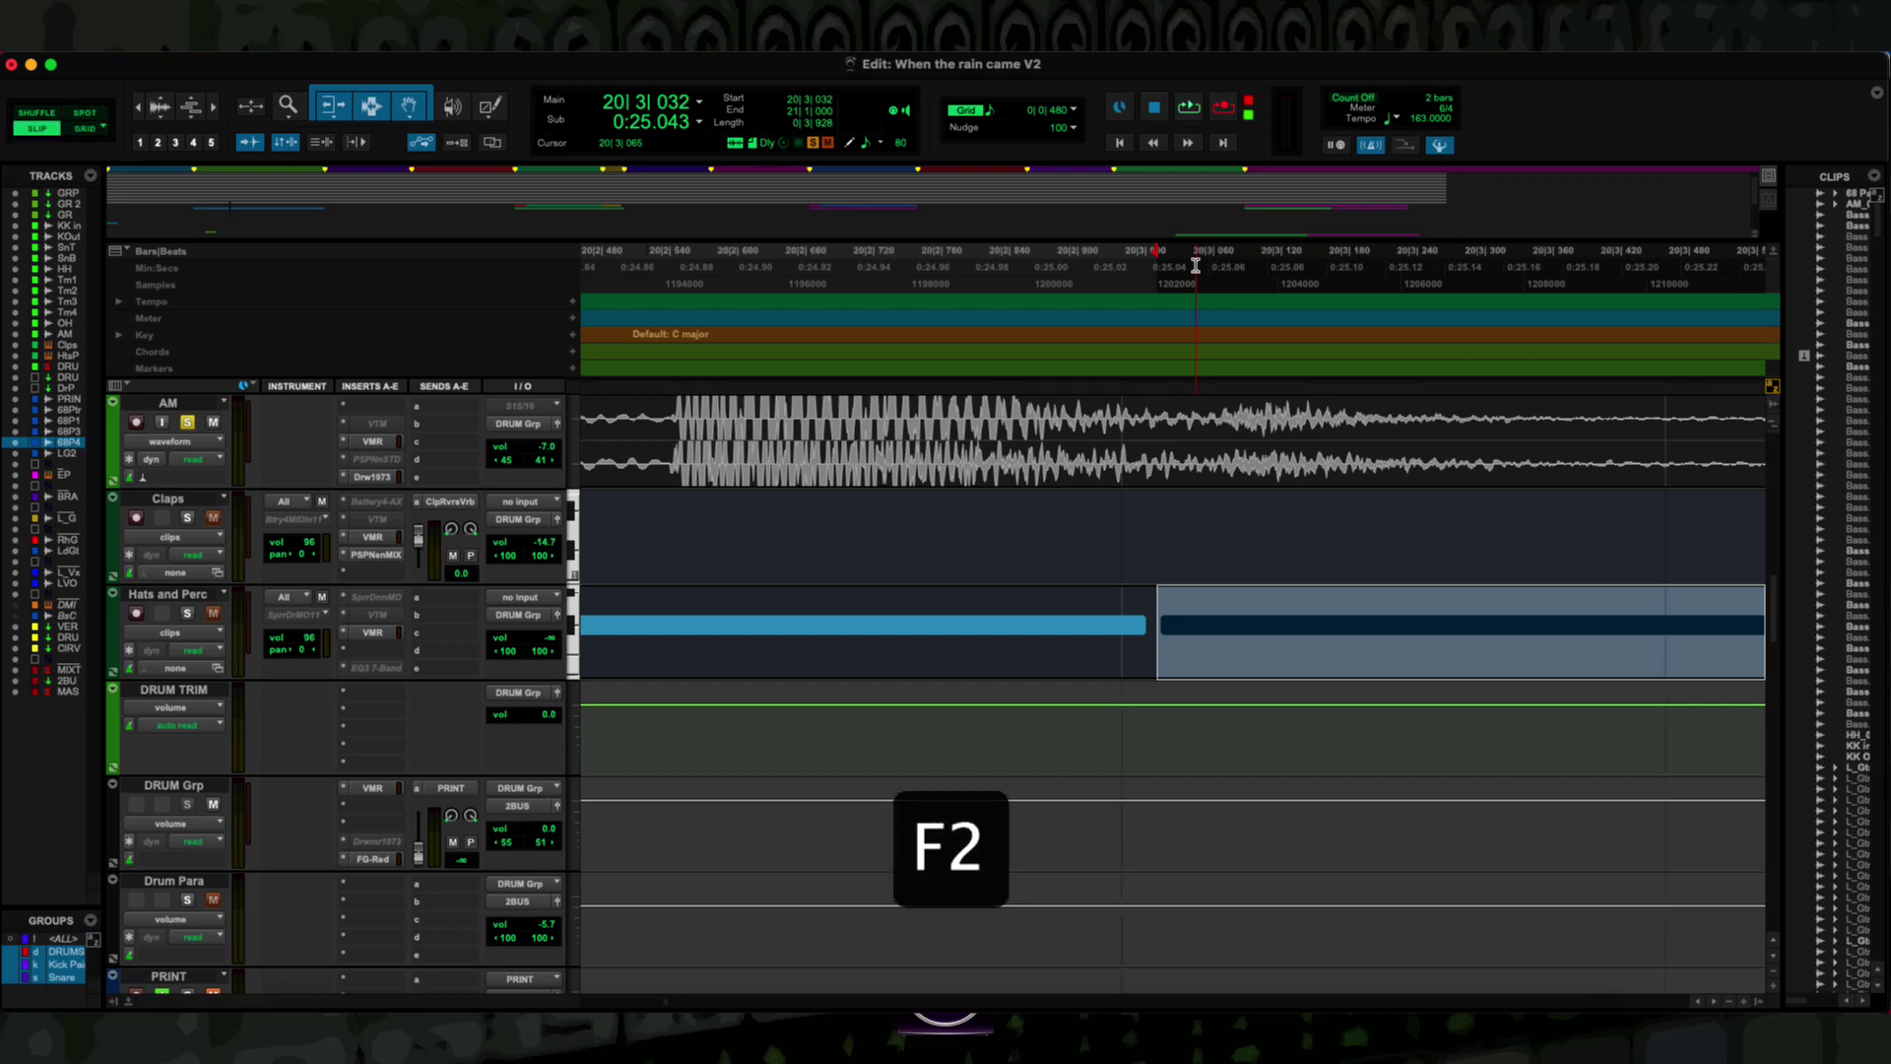
Alternate between Grid and Slip modes, ending in Grid, and place the edit cursor at 20|3|000 on the Hats and Perc track.
key("F4")
key("F2")
key("F4")
key("F2")
key("F4")
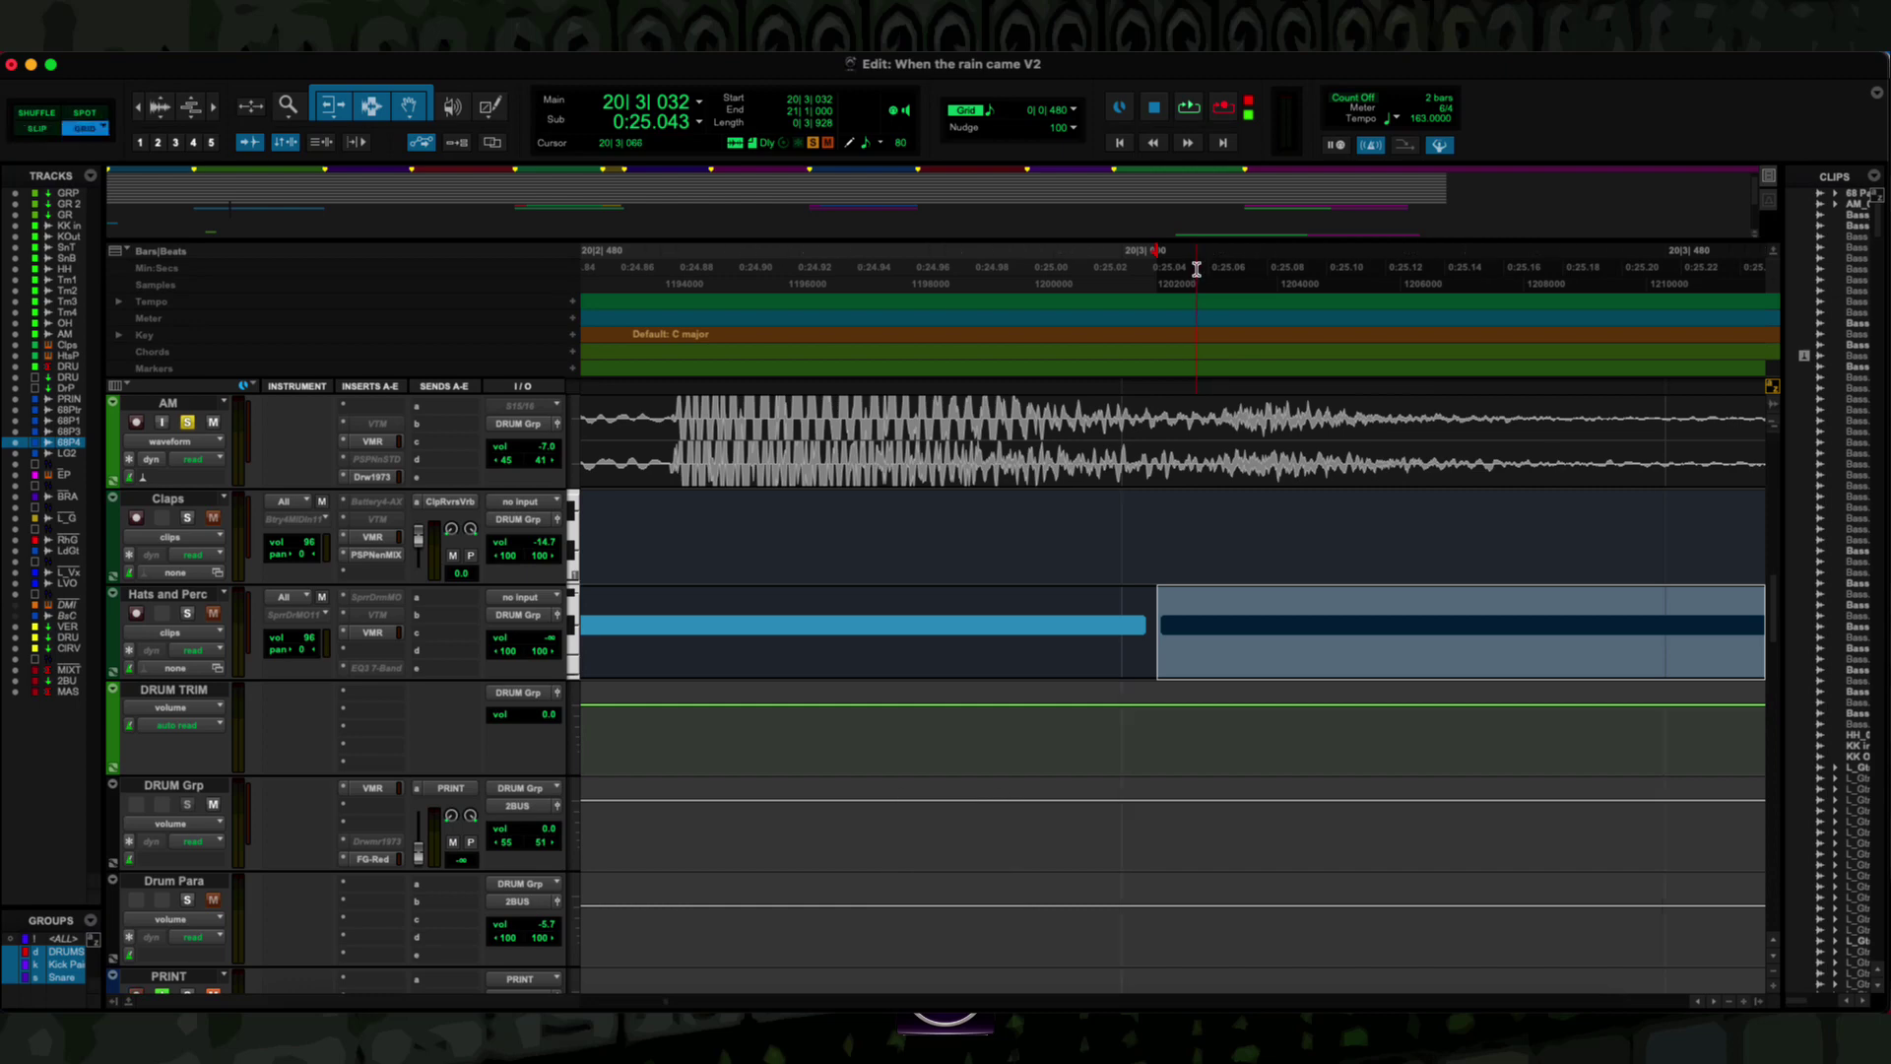
key("F2")
key("F4")
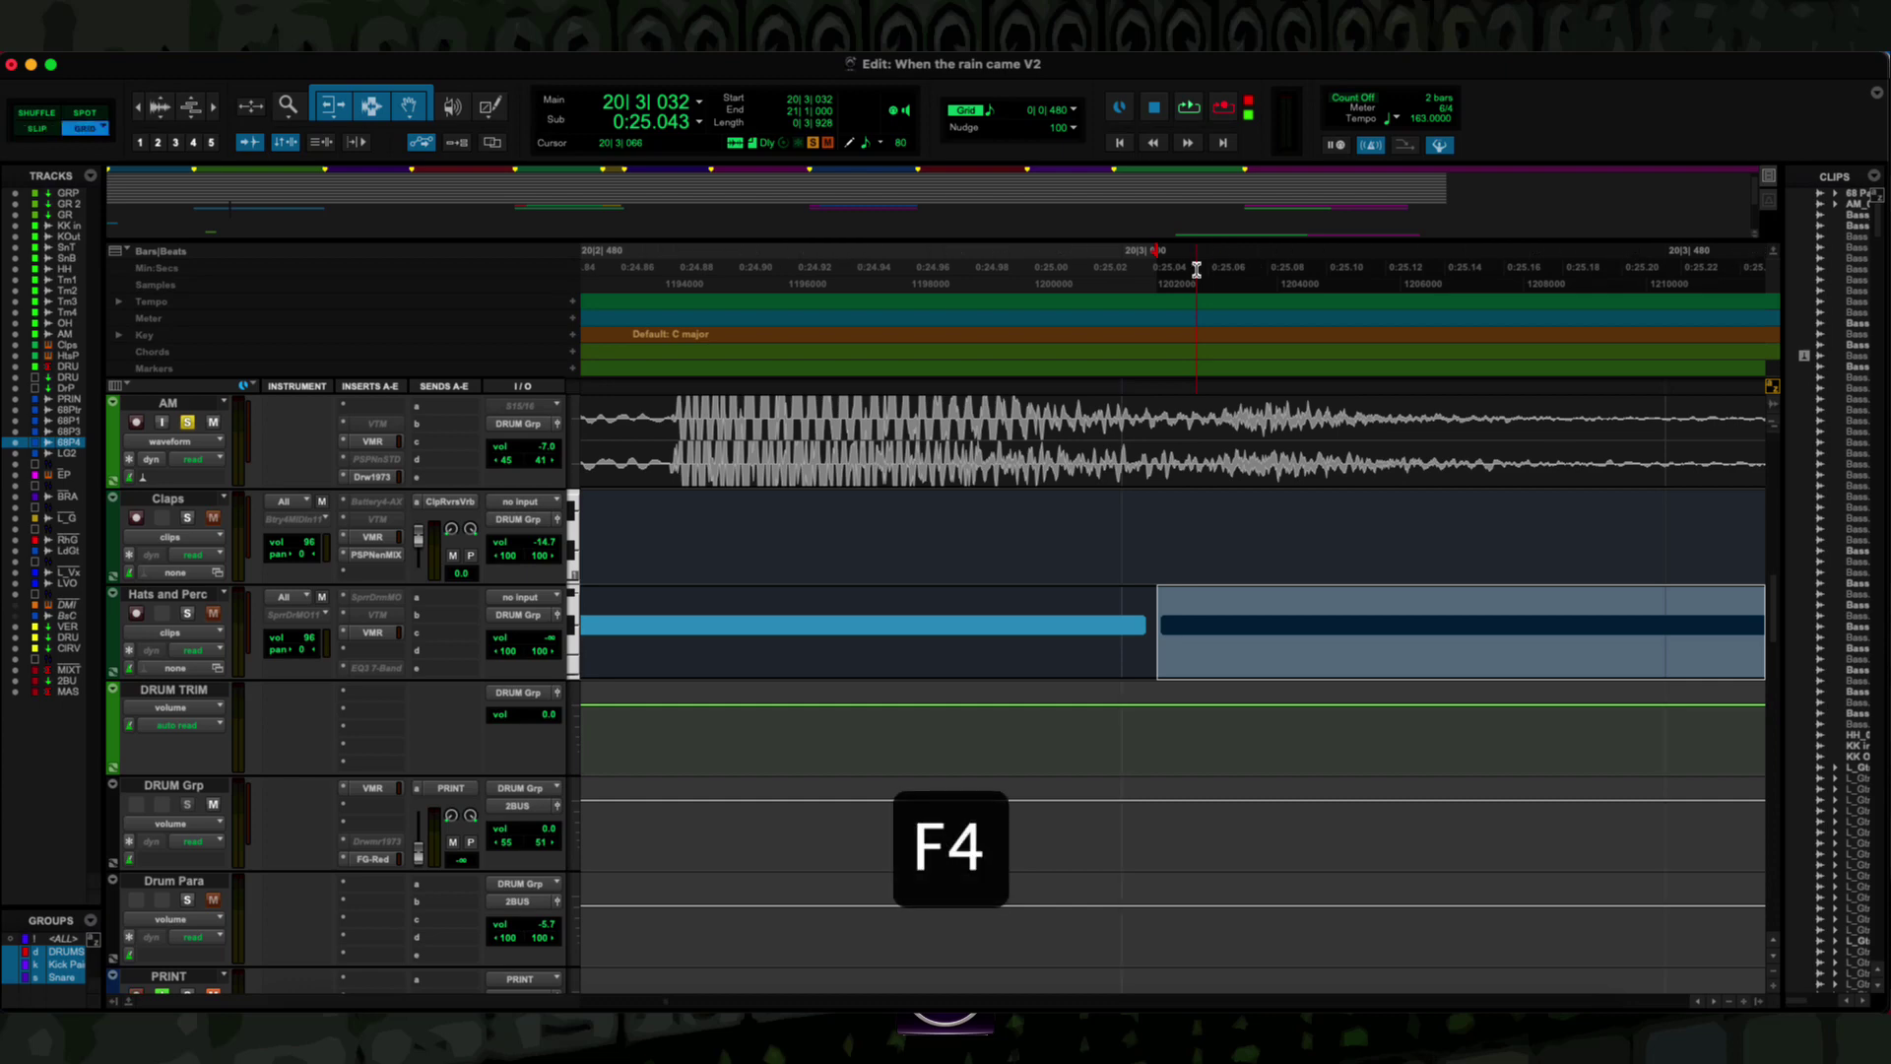
left_click(1162, 627)
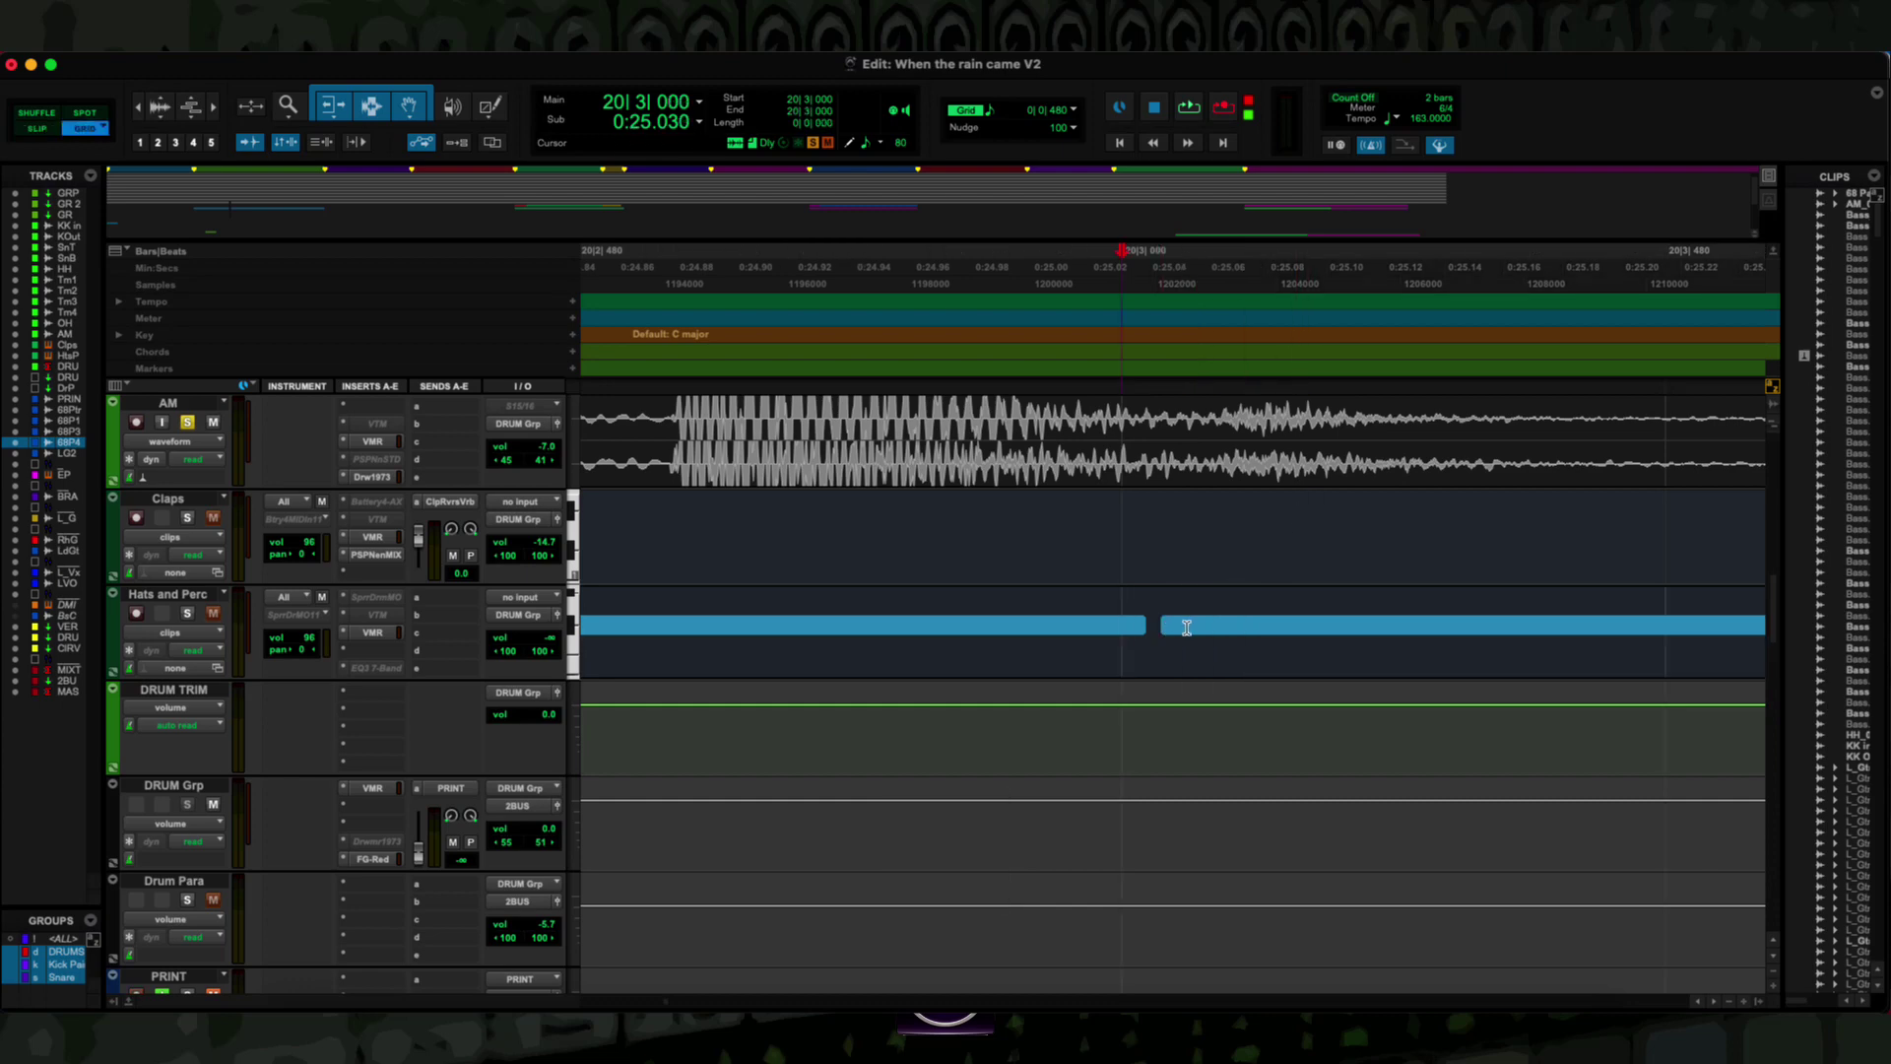
In Slip mode, select the Hats and Perc range from 20|3|036 to 20|3|273.
key("F2")
left_click(1163, 627)
left_click_drag(1163, 628, 1430, 627)
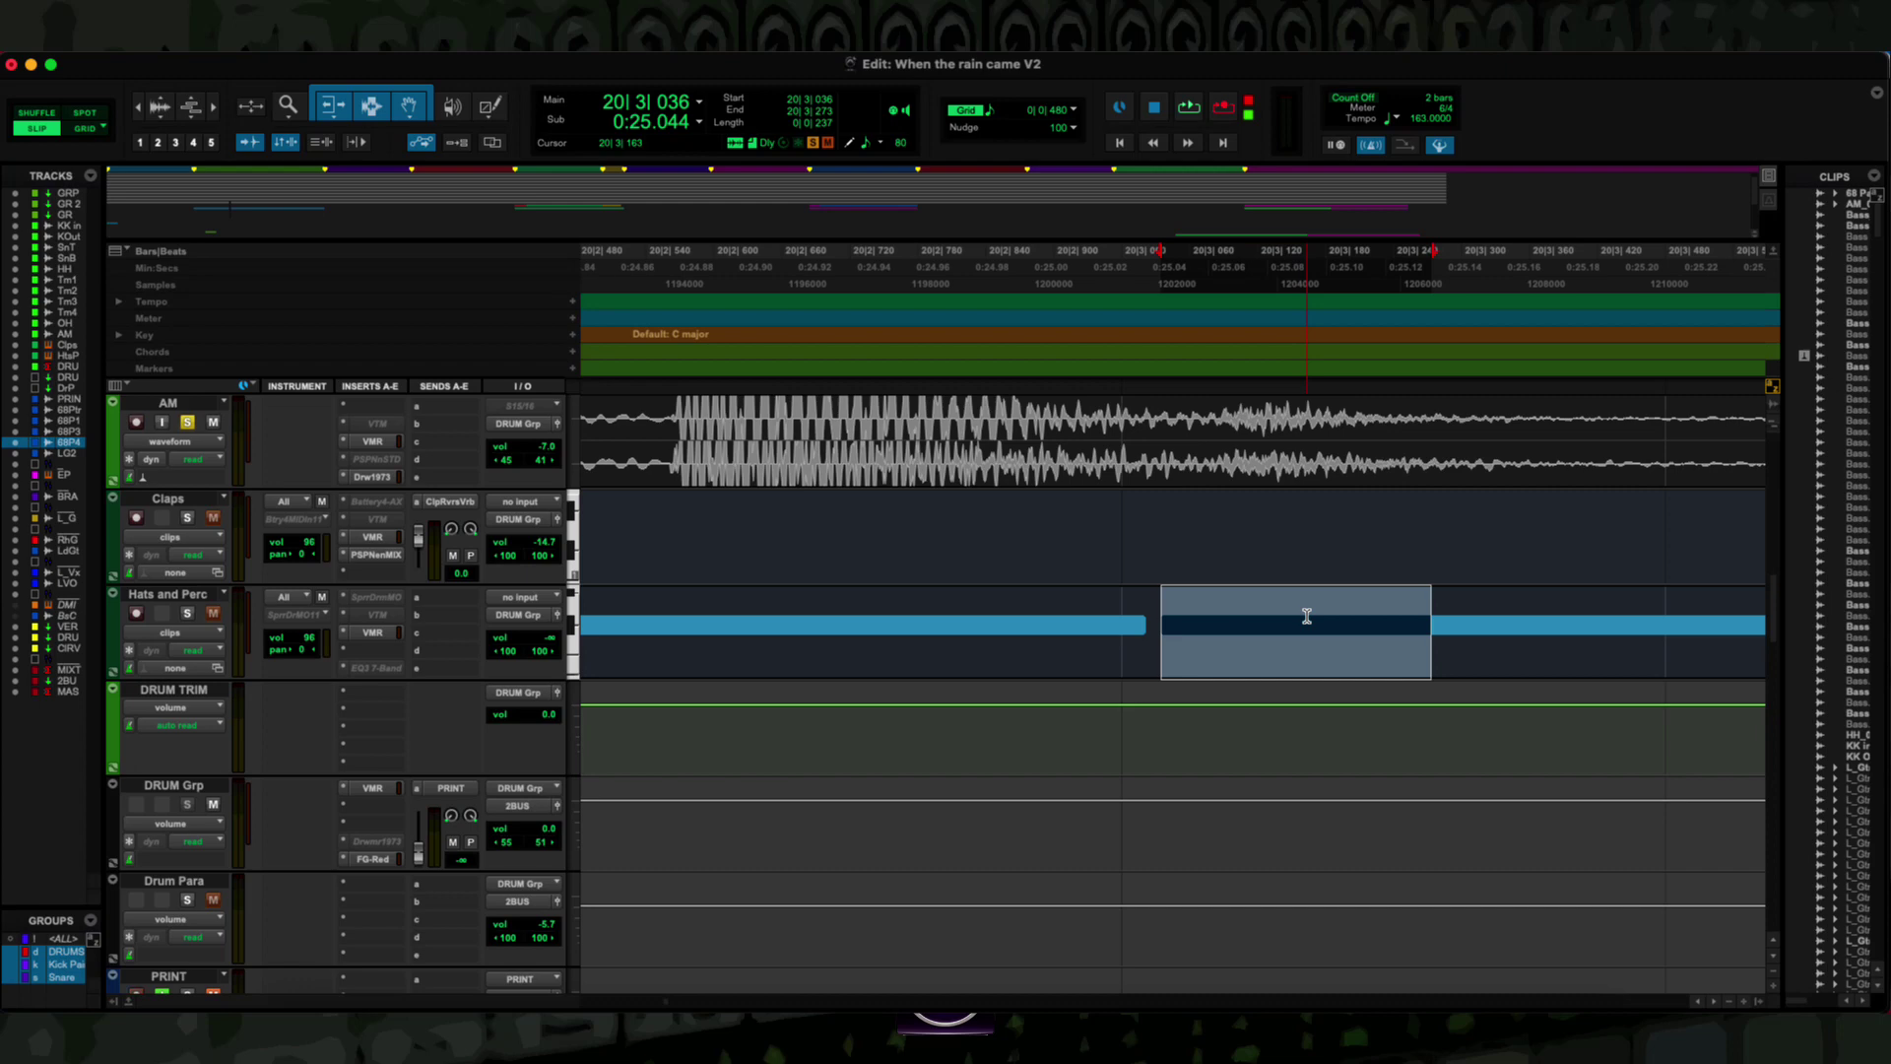
key("super+bracketleft")
key("super+bracketleft")
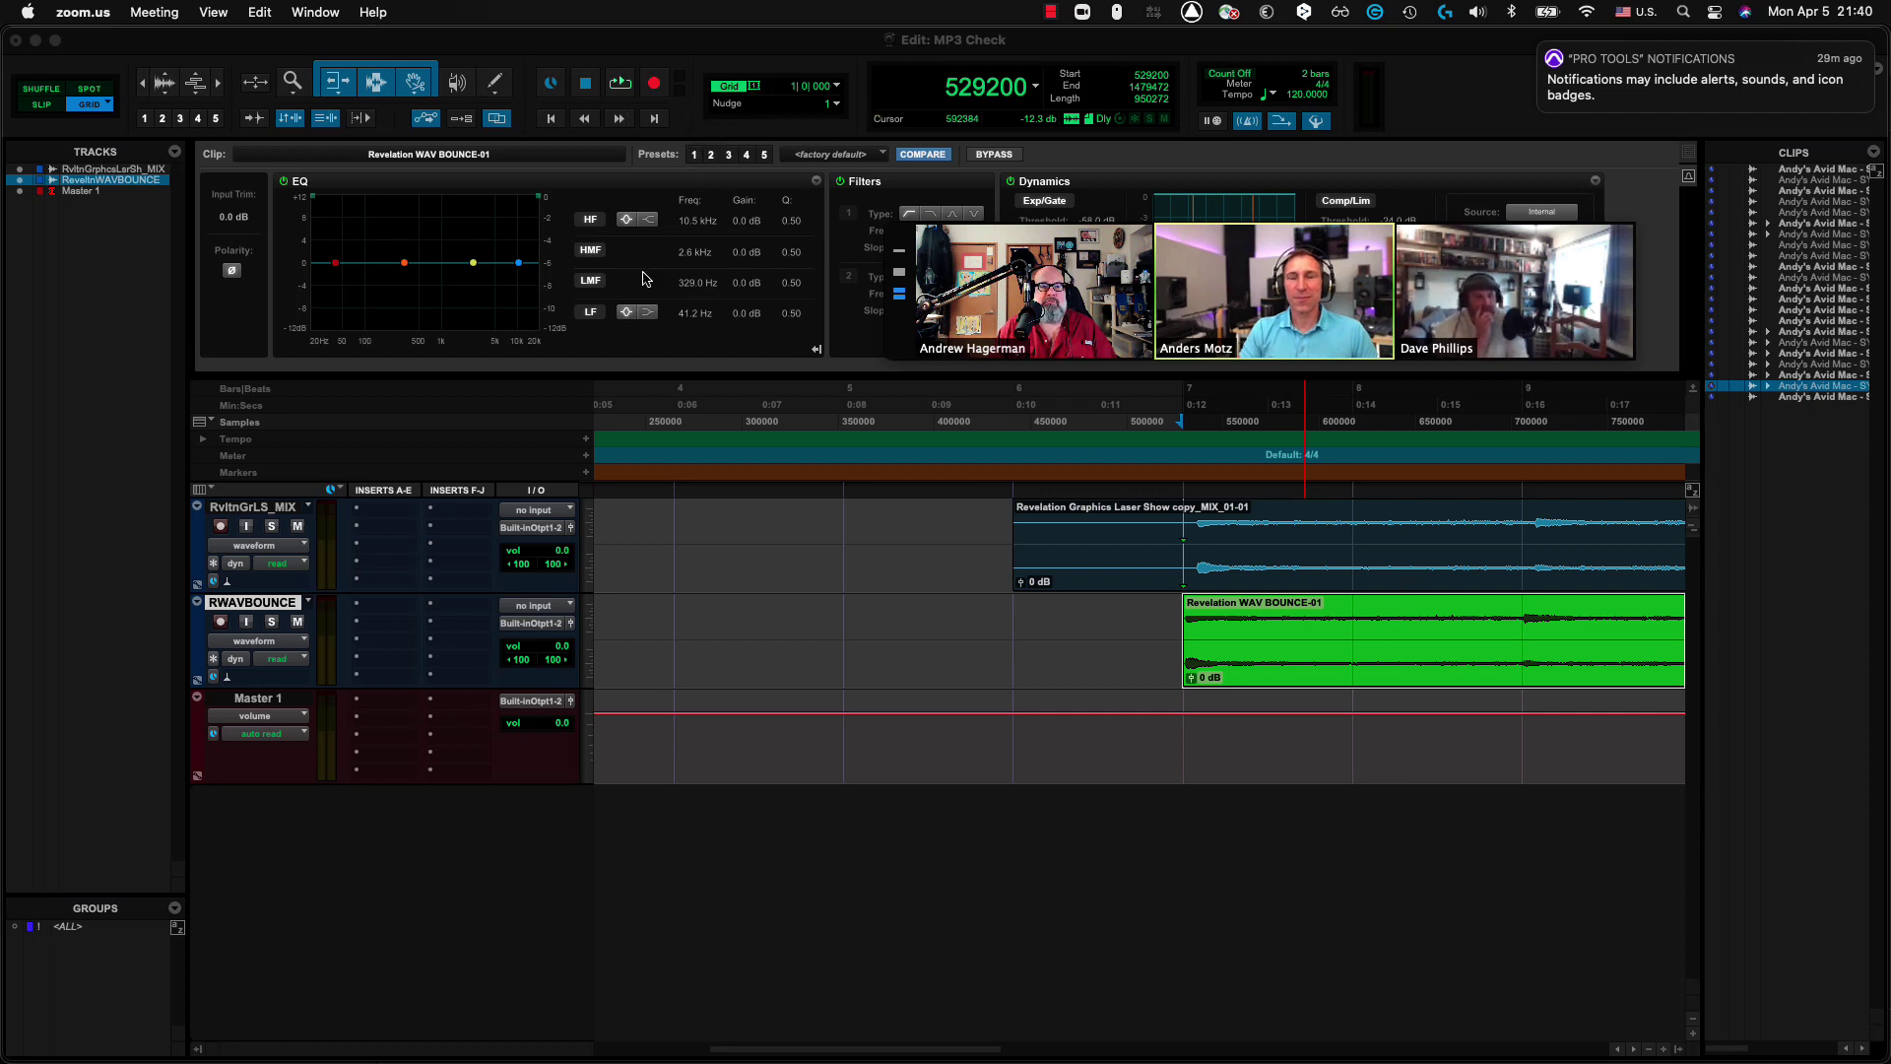
In the MP3 Check session, try moving the Revelation Graphics Laser Show clip to samples 328872 and 508072, and undo the move.
left_click(1338, 580)
left_click_drag(1354, 579, 1280, 575)
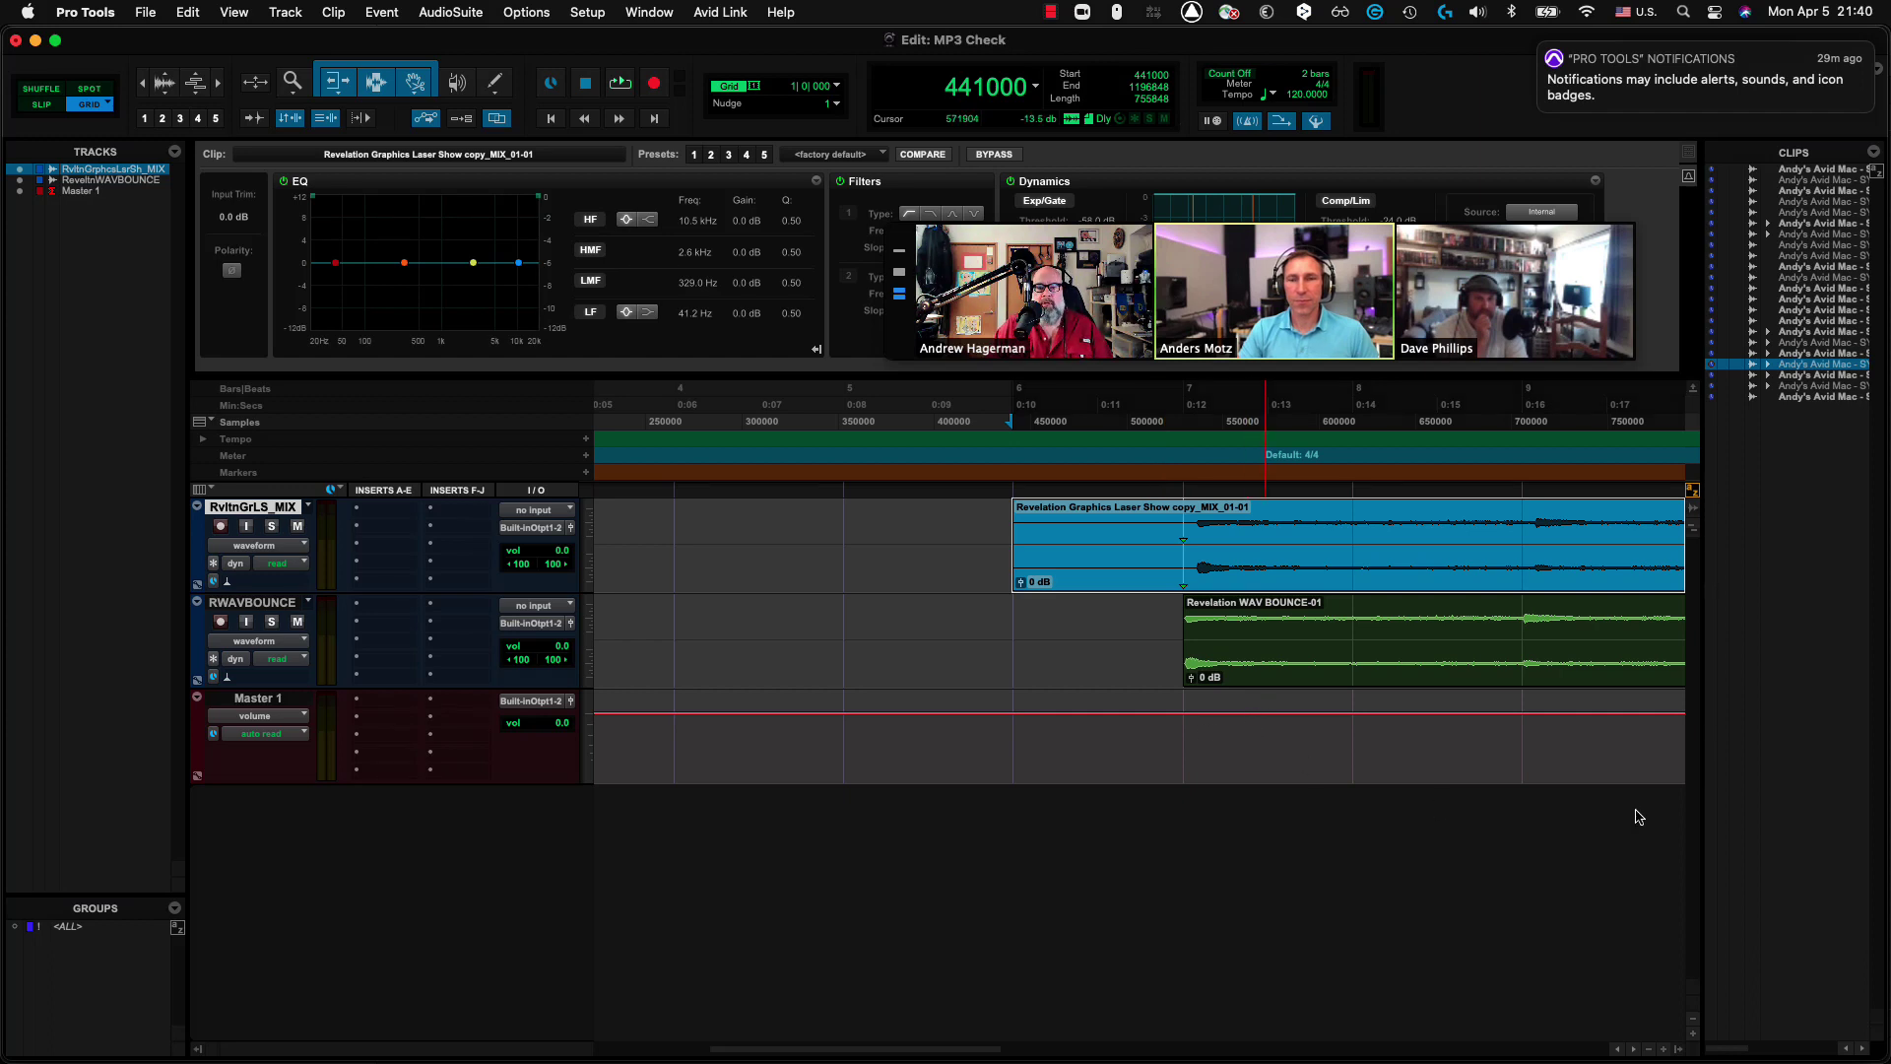
left_click_drag(1359, 581, 1104, 579)
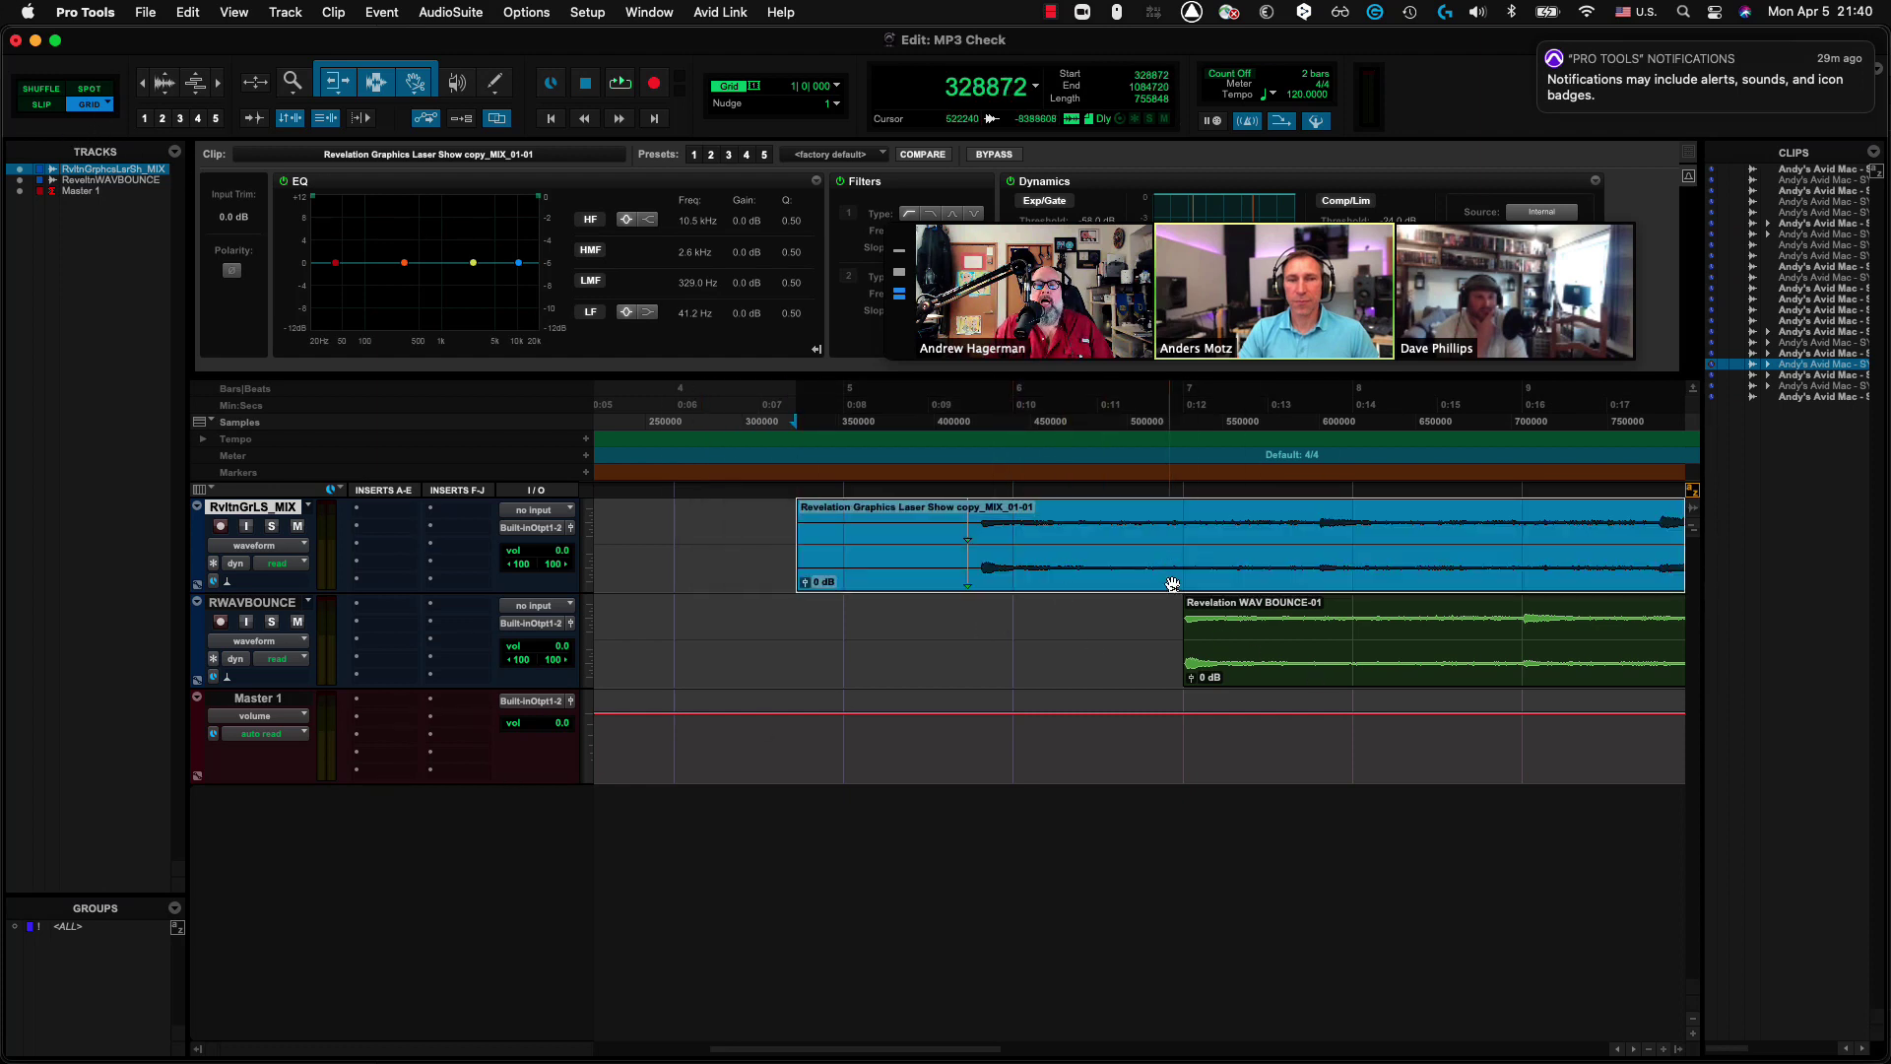
left_click_drag(1169, 581, 1423, 693)
key("super+z")
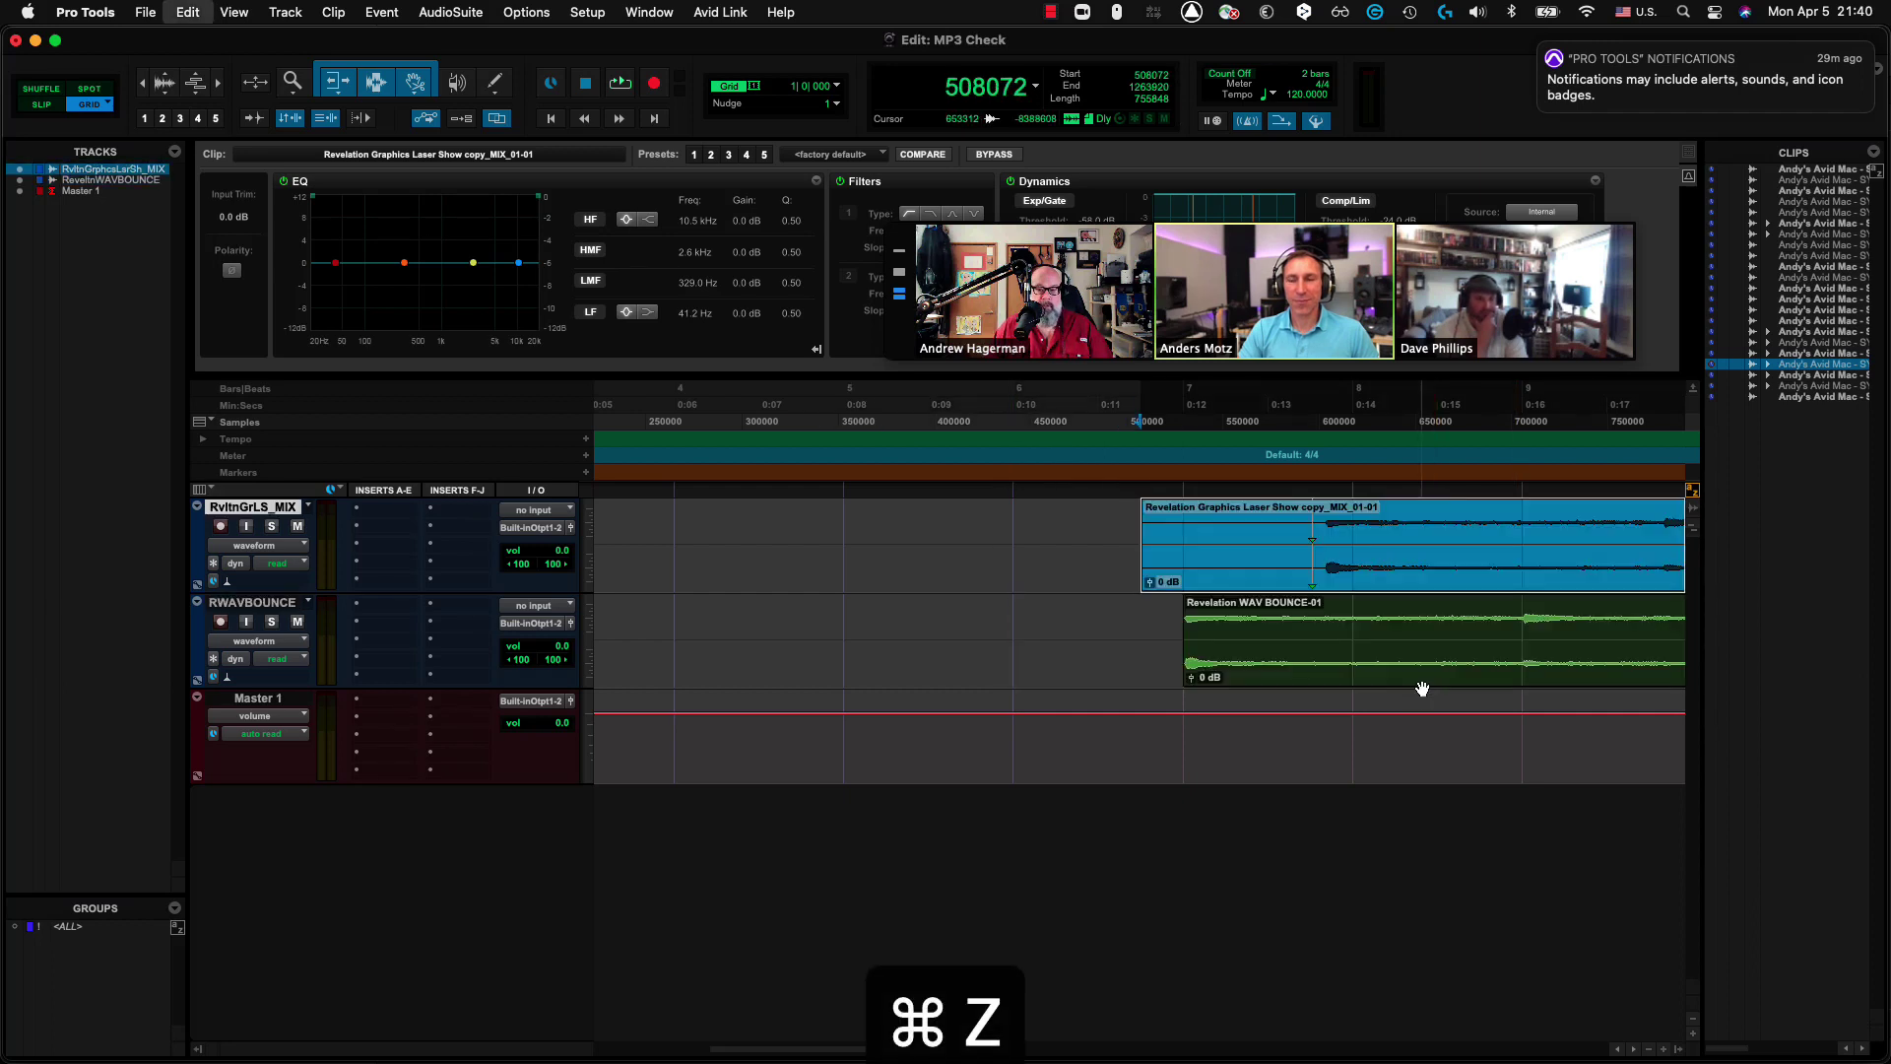
left_click_drag(1478, 589, 1205, 589)
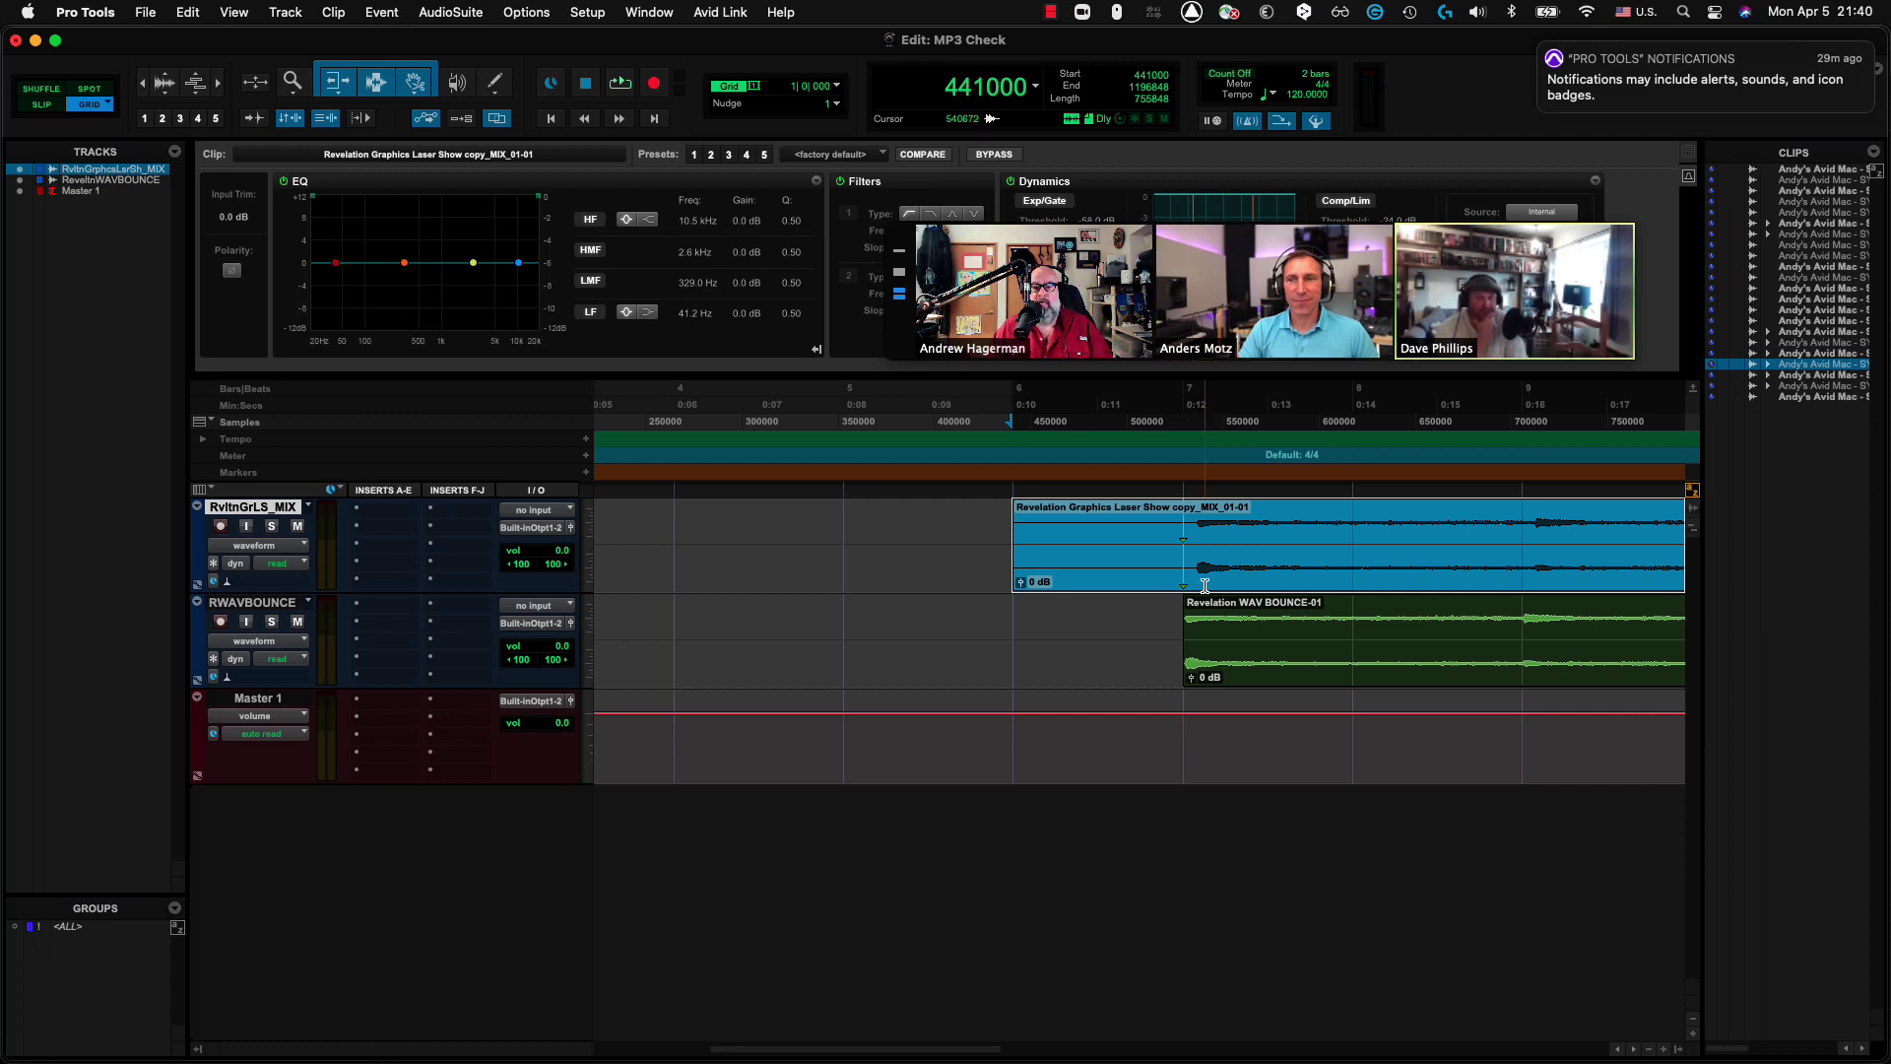
left_click_drag(1205, 586, 1025, 586)
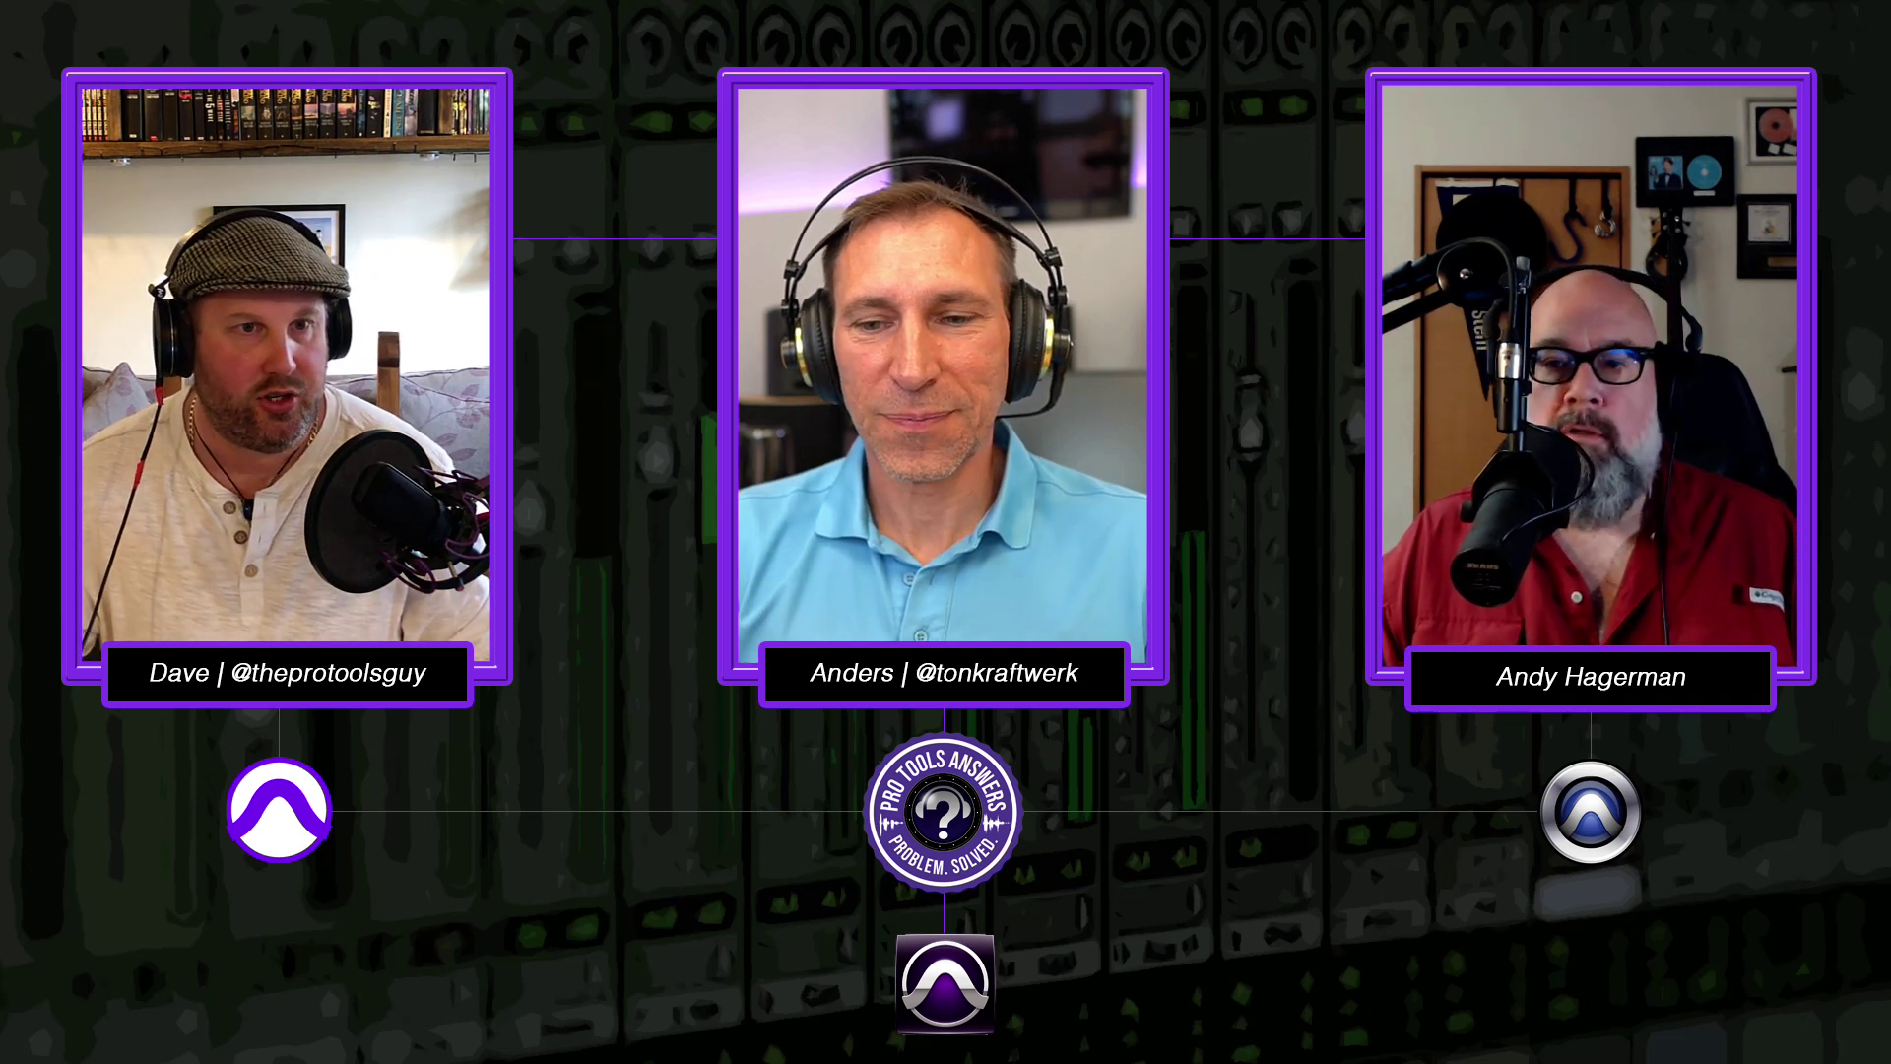
In the When the rain came V2 session, toggle between absolute and relative Grid modes, finishing in absolute Grid.
key("F4")
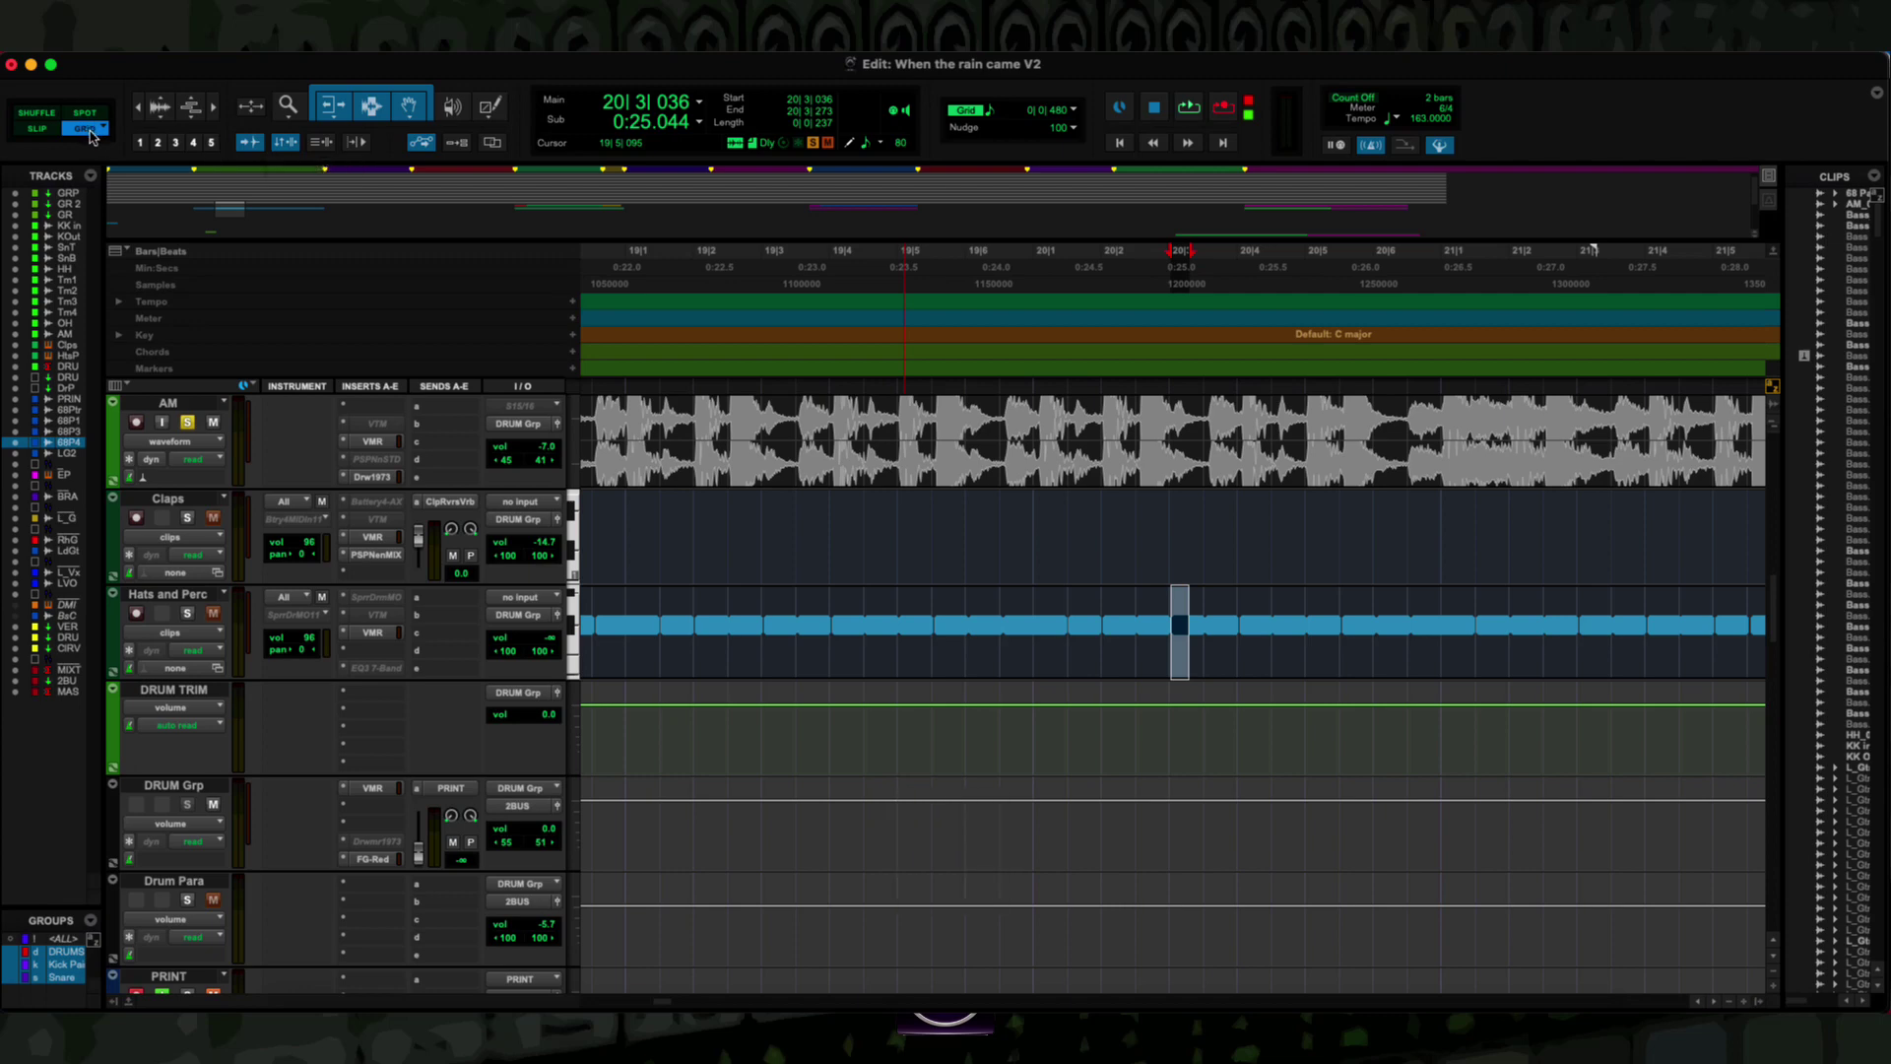
key("F4")
key("F4")
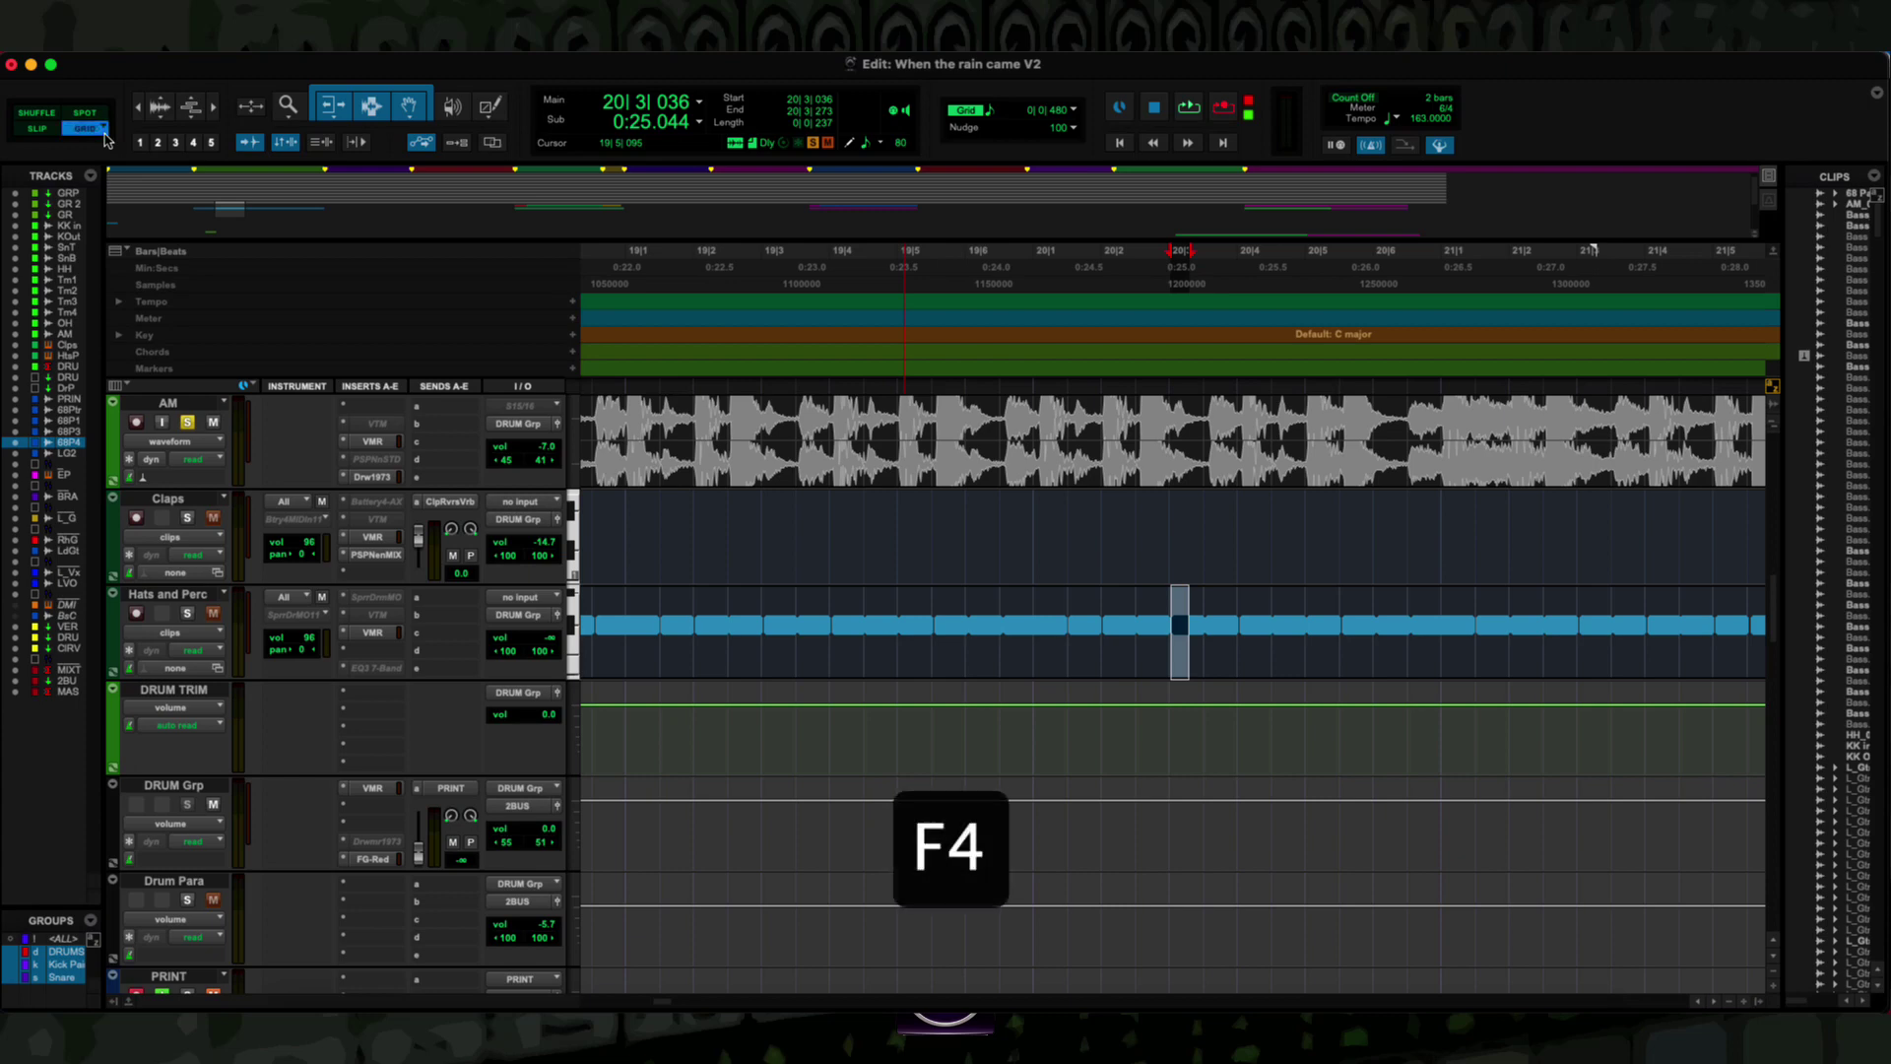
key("F4")
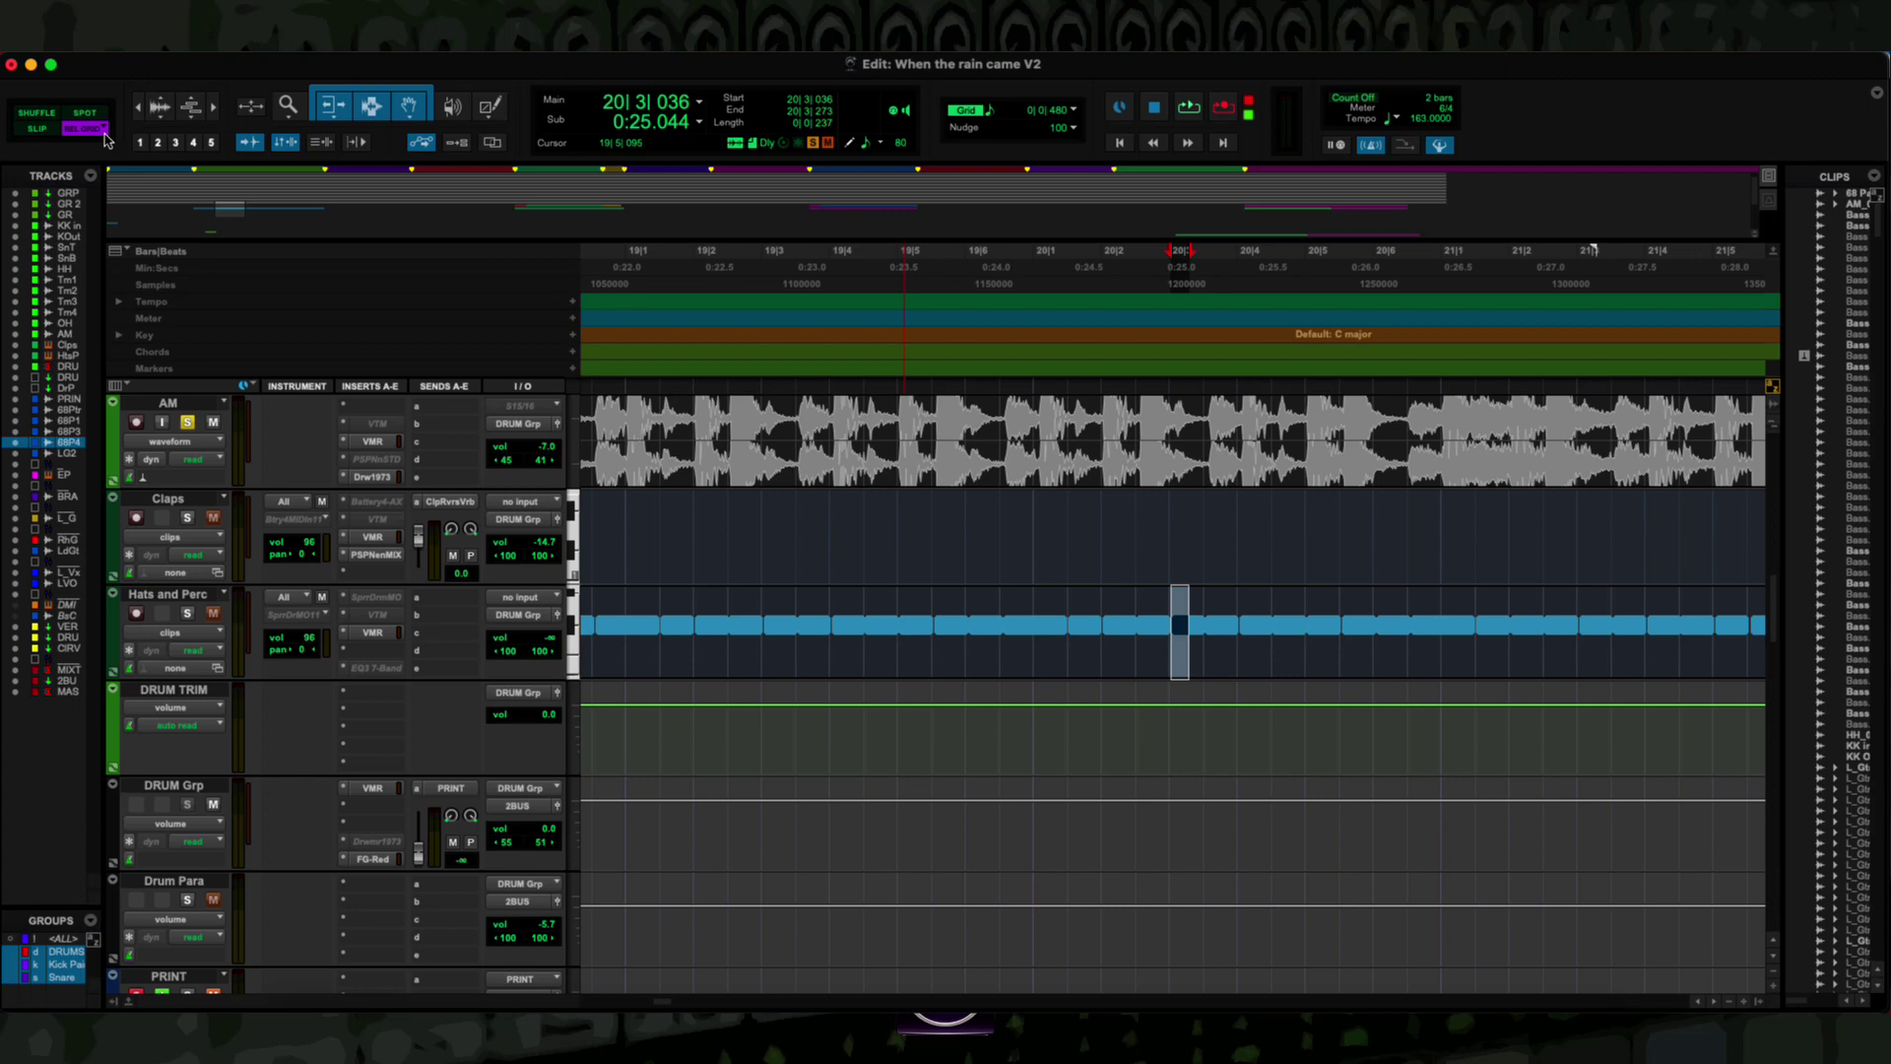
key("F4")
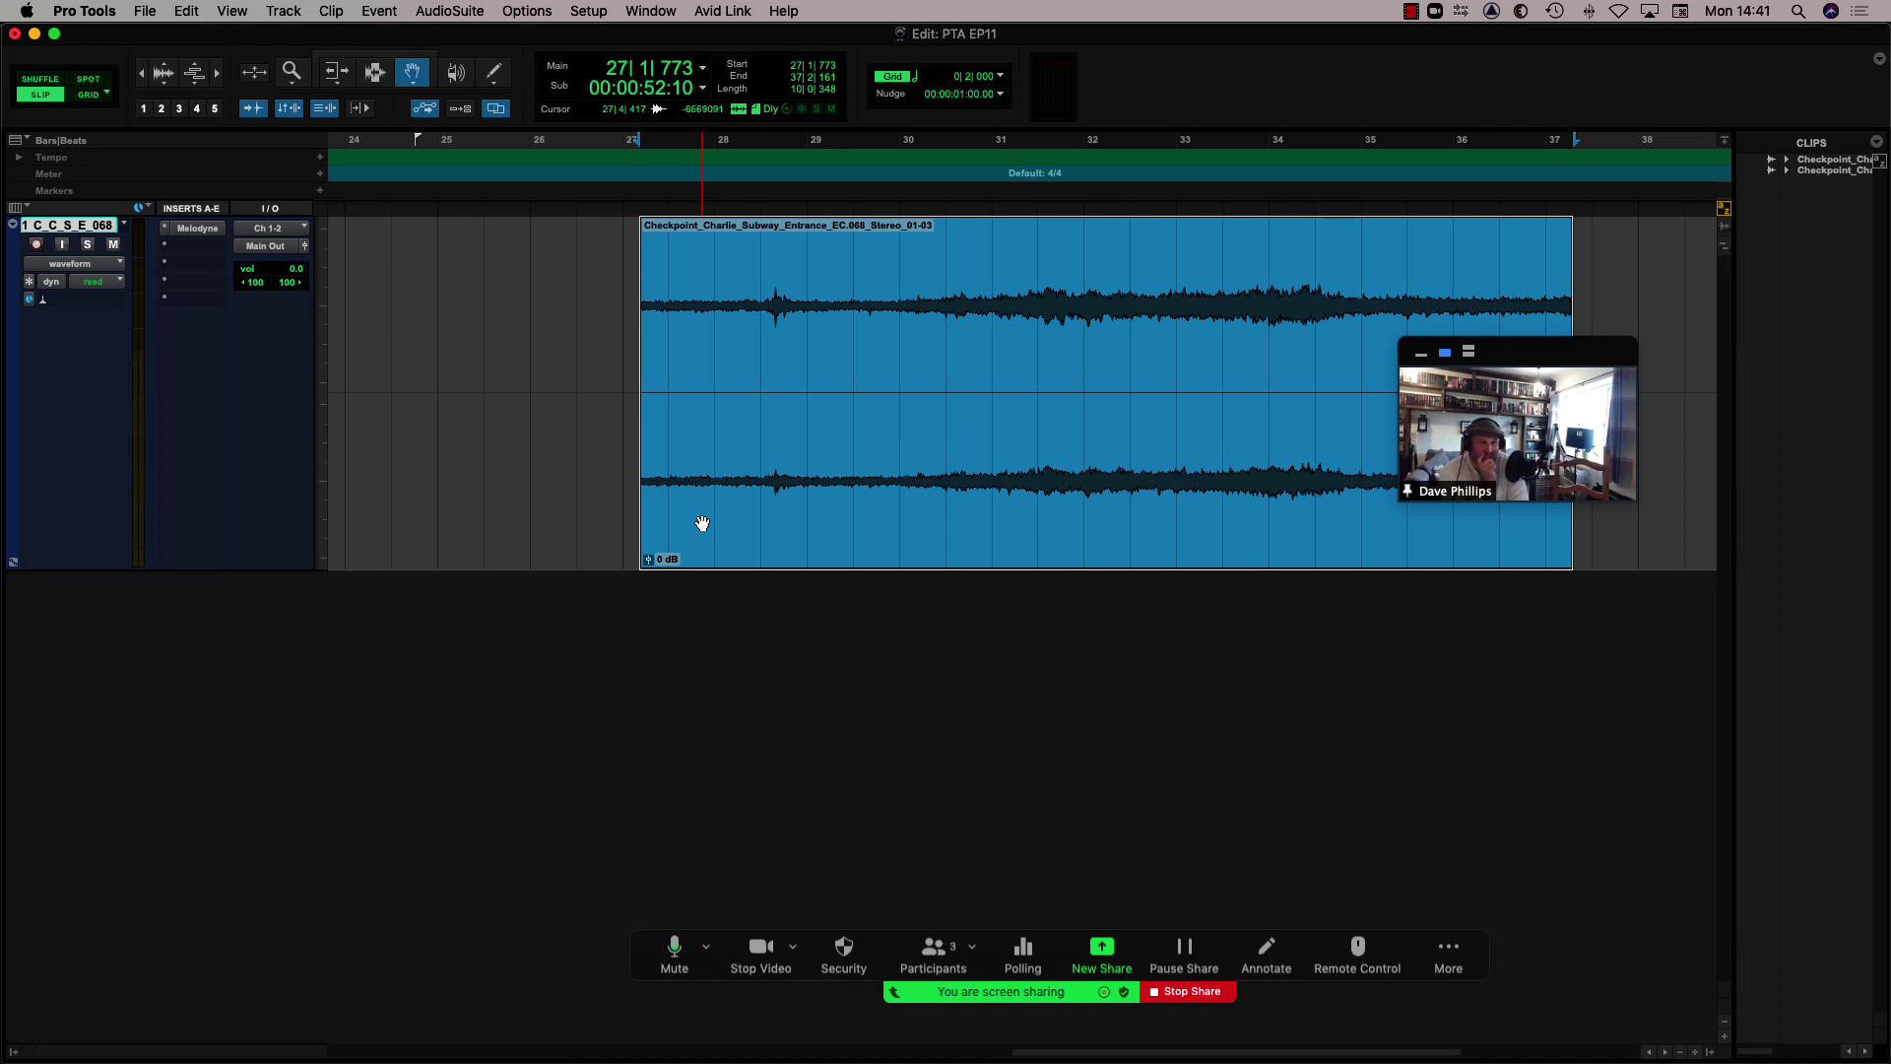
In the PTA EP11 session, move the Checkpoint Charlie subway clip about one bar earlier and trim it to 29|1|532 through 33|2|187.
left_click_drag(702, 523, 627, 527)
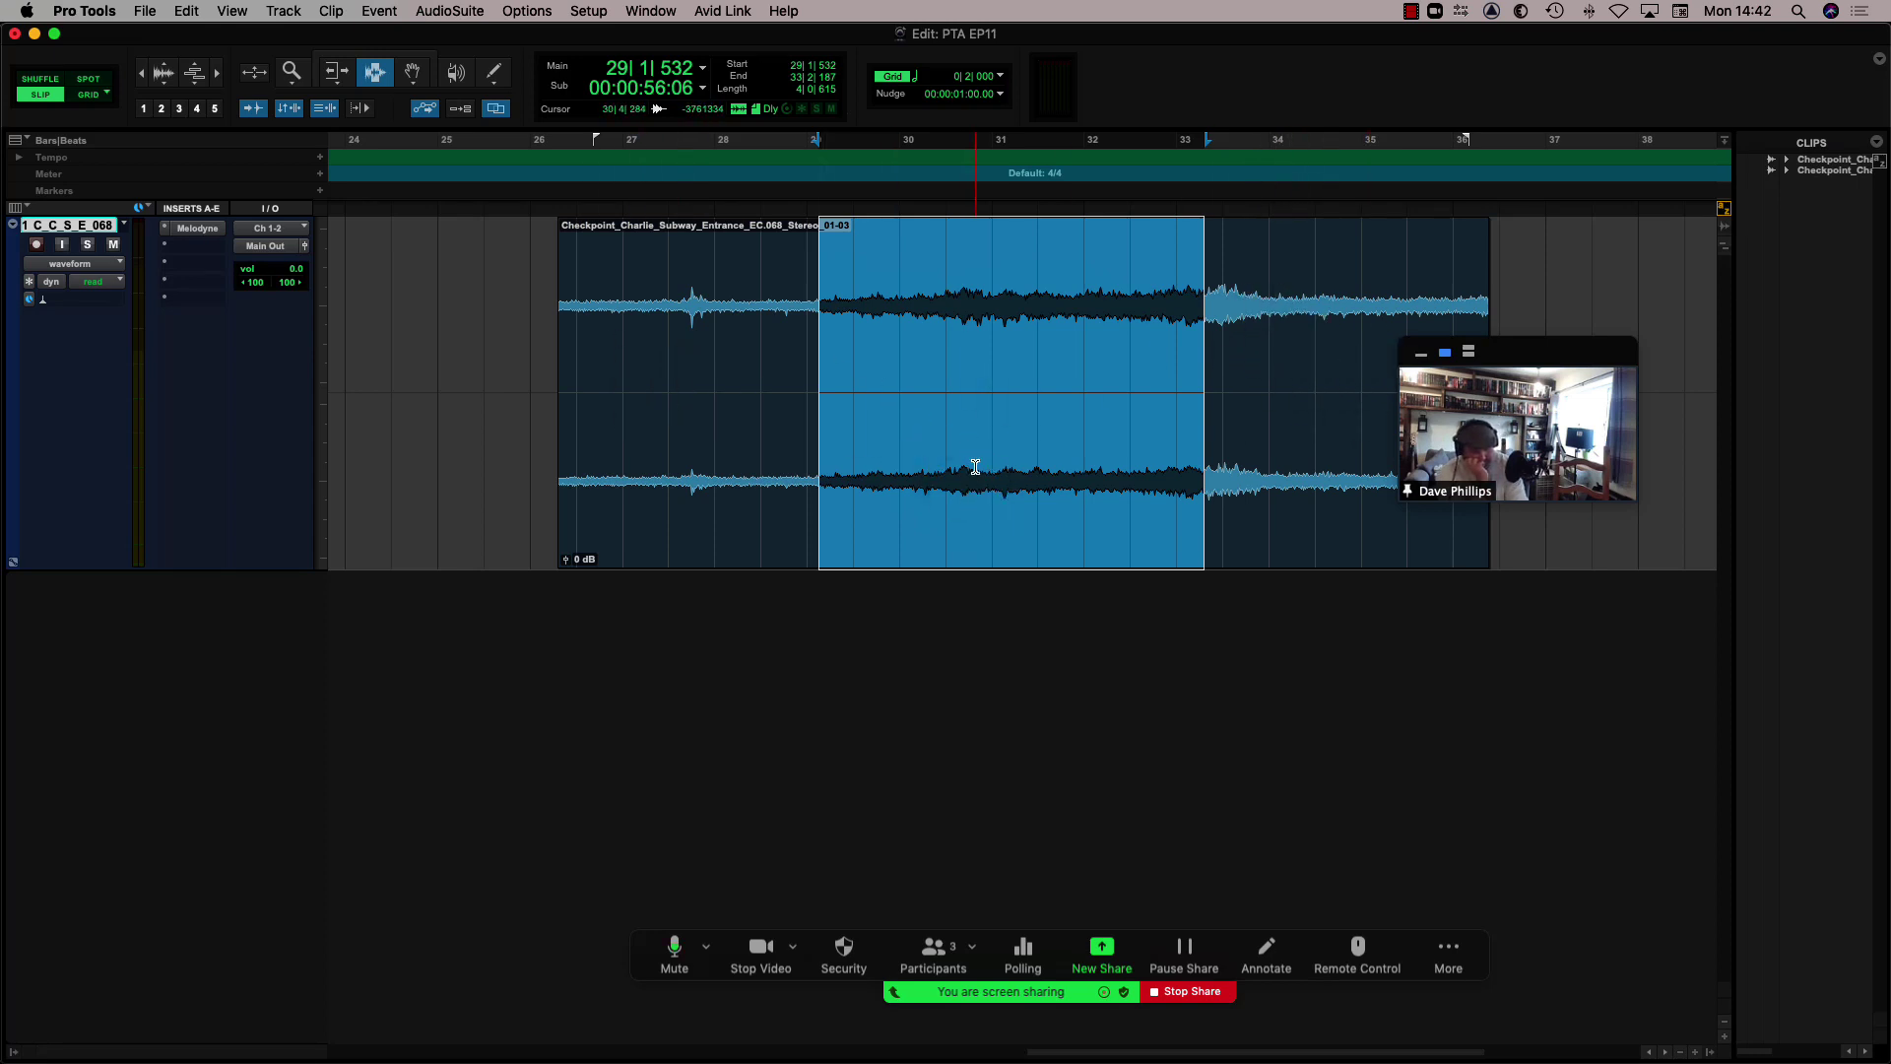
key("super+t")
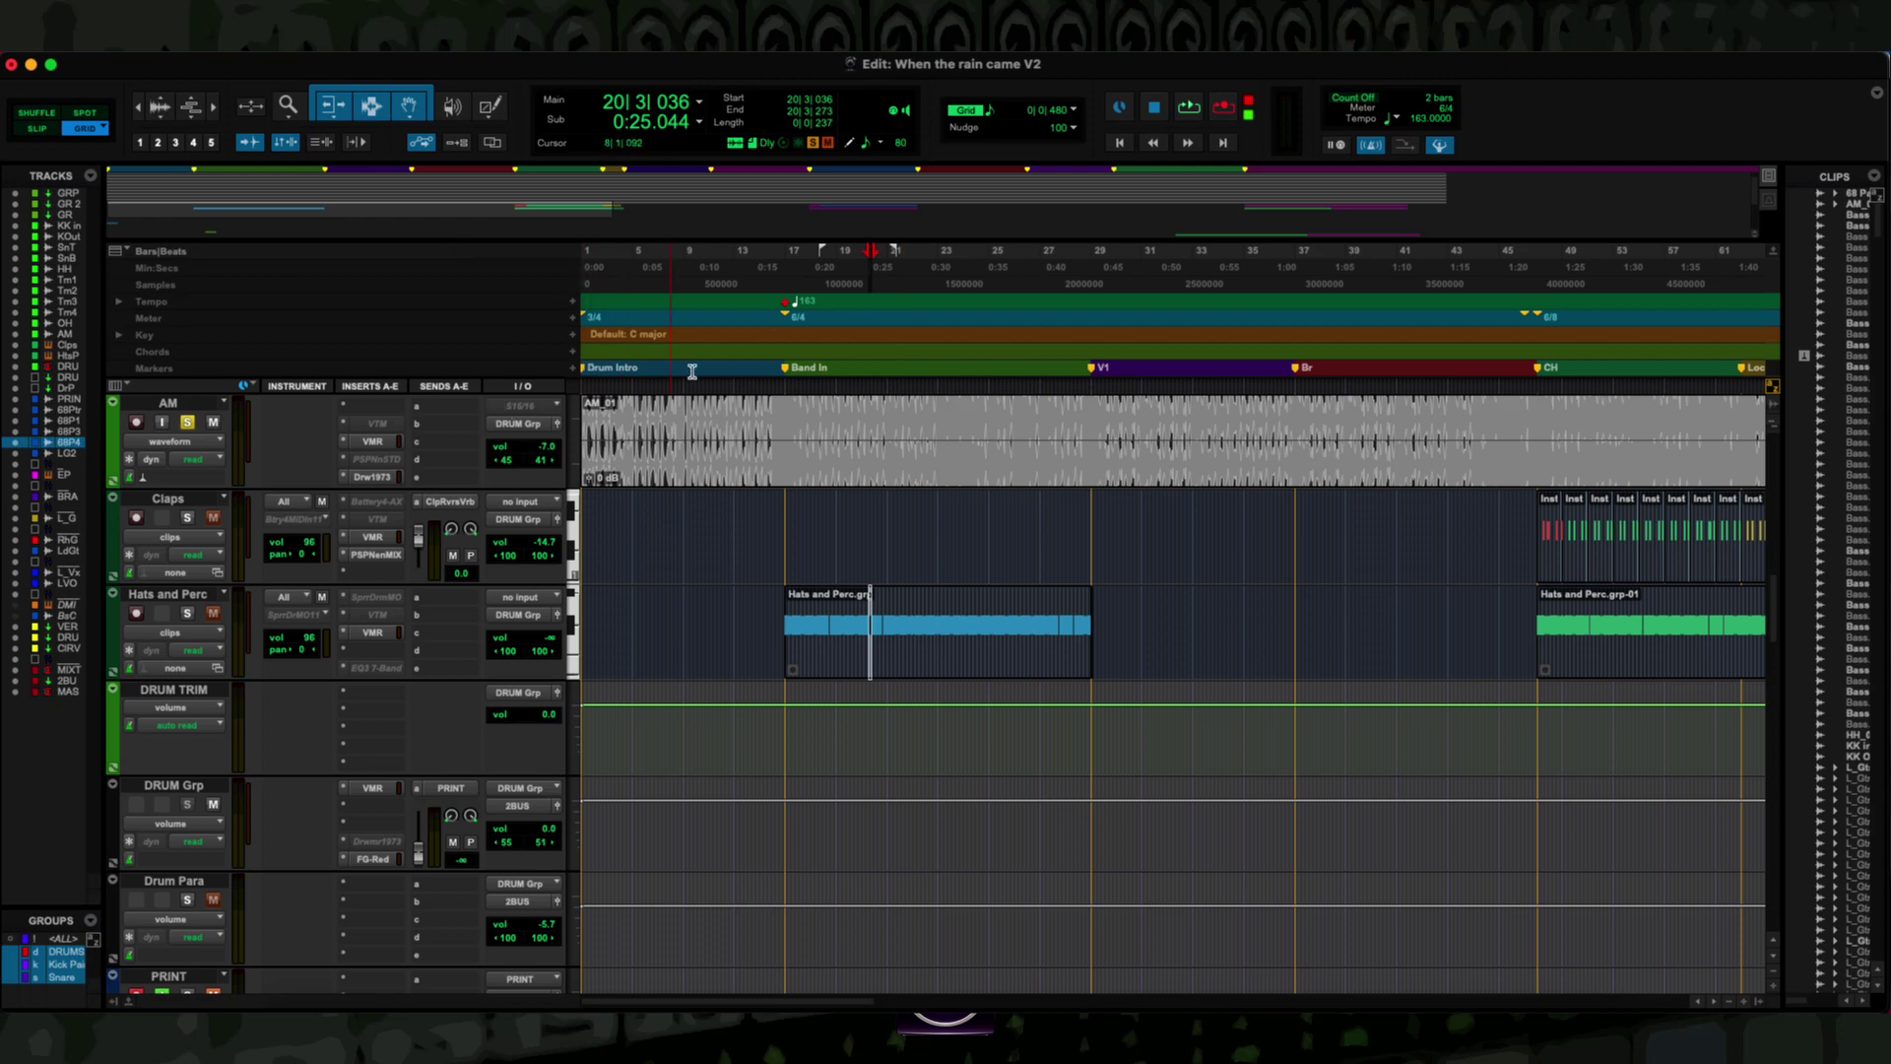
In the When the rain came V2 session, open the Memory Locations window and move it away from the earlier timeline markers.
key("super+bracketleft")
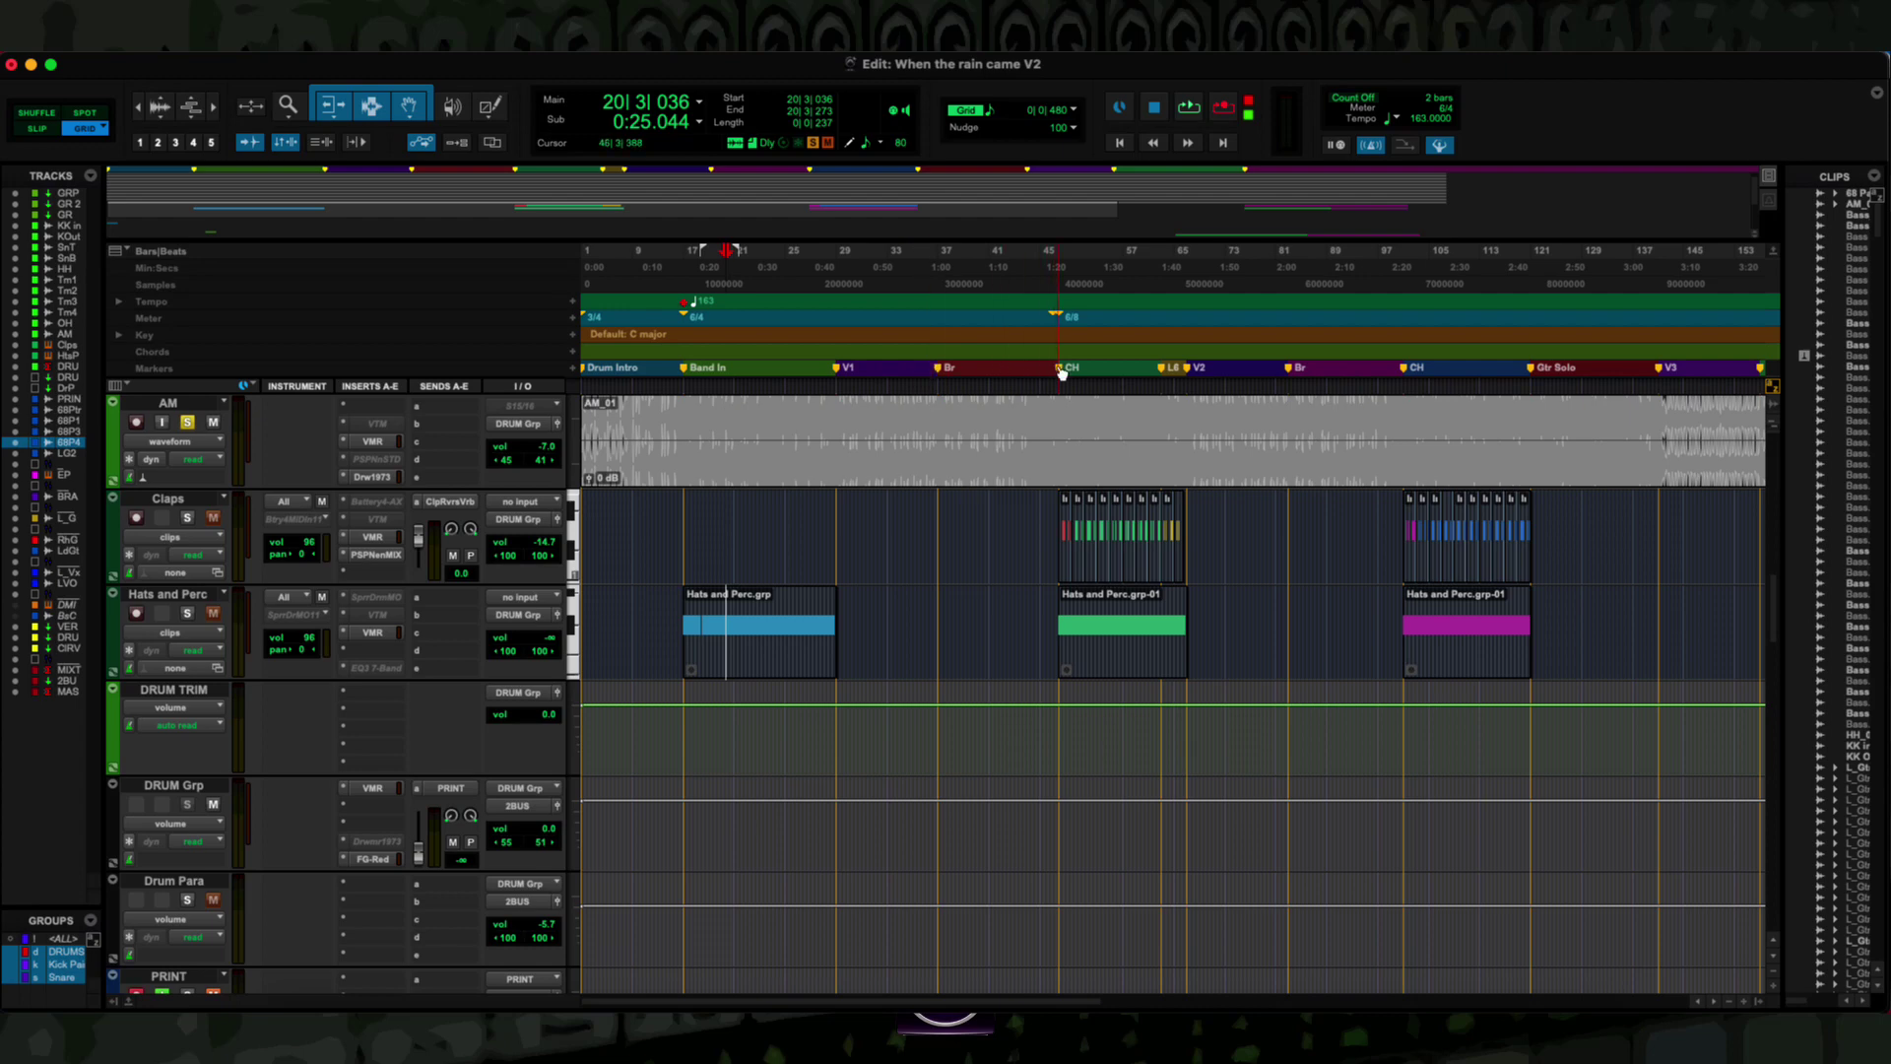
key("super+5")
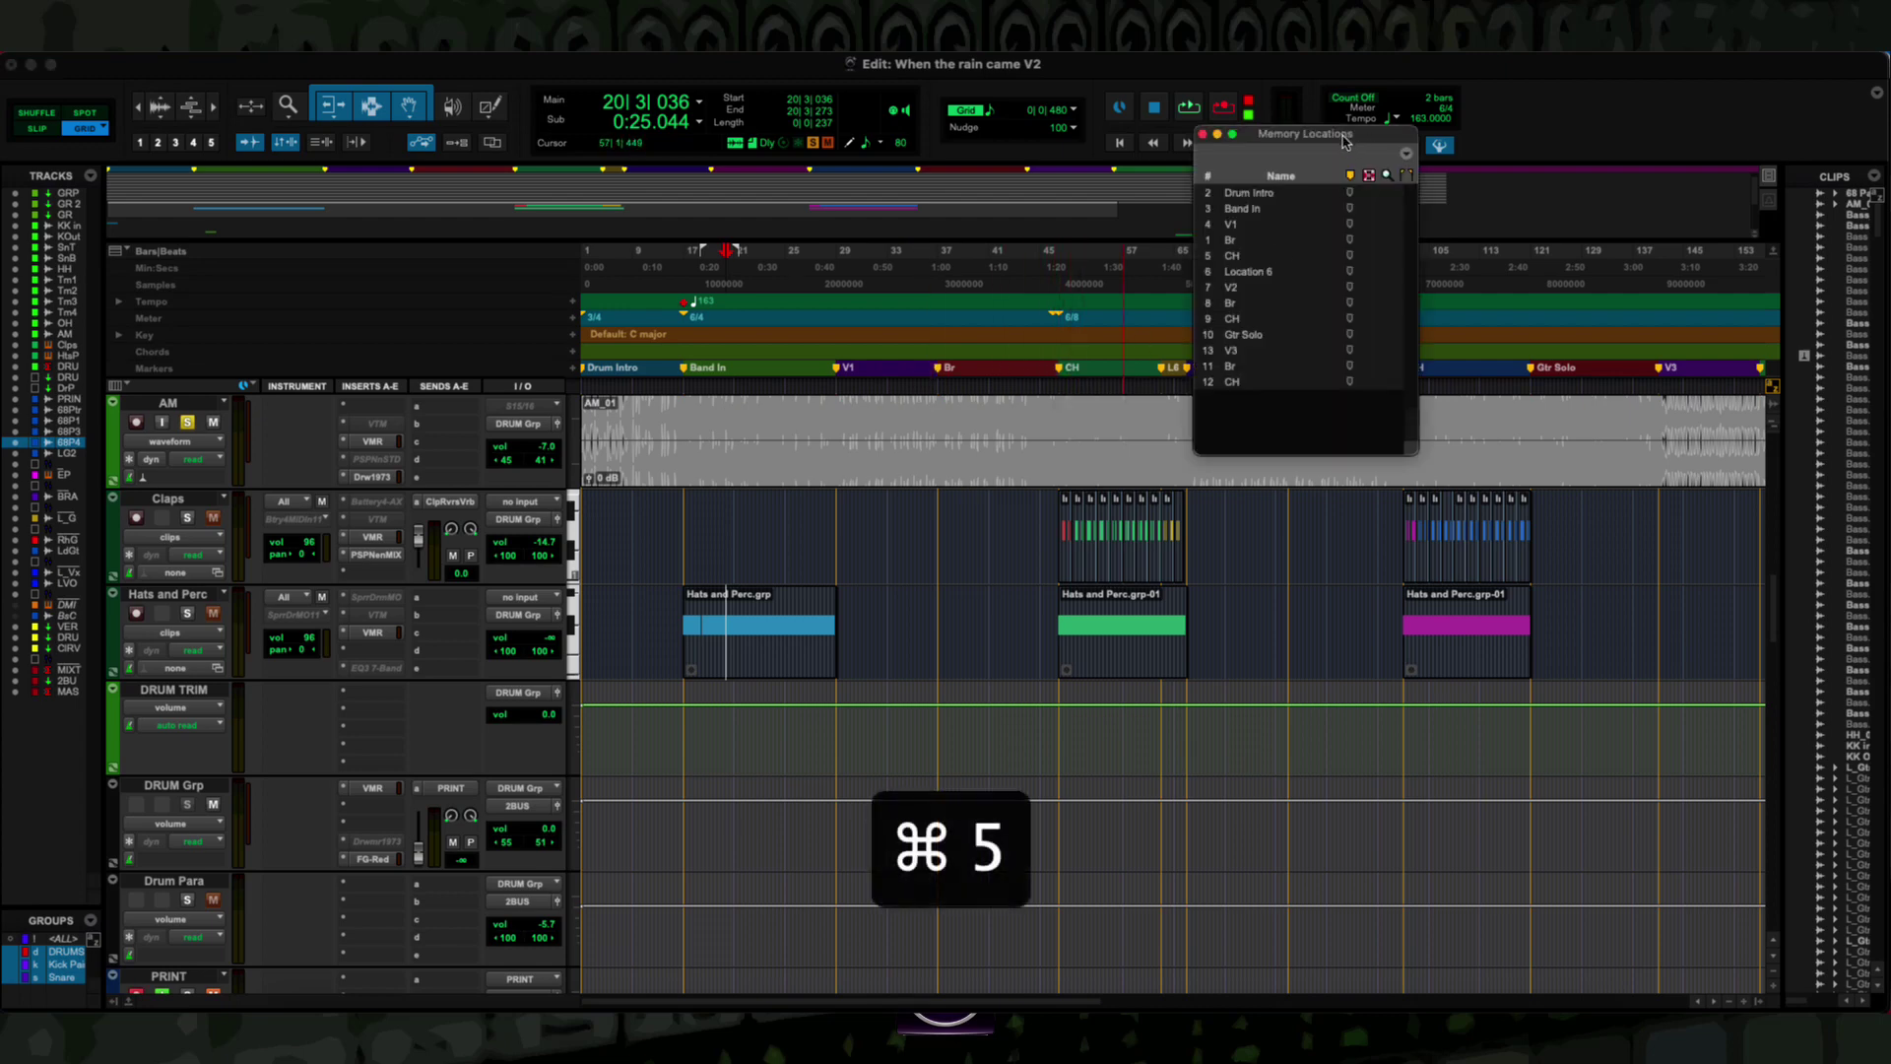
left_click_drag(1346, 141, 1615, 179)
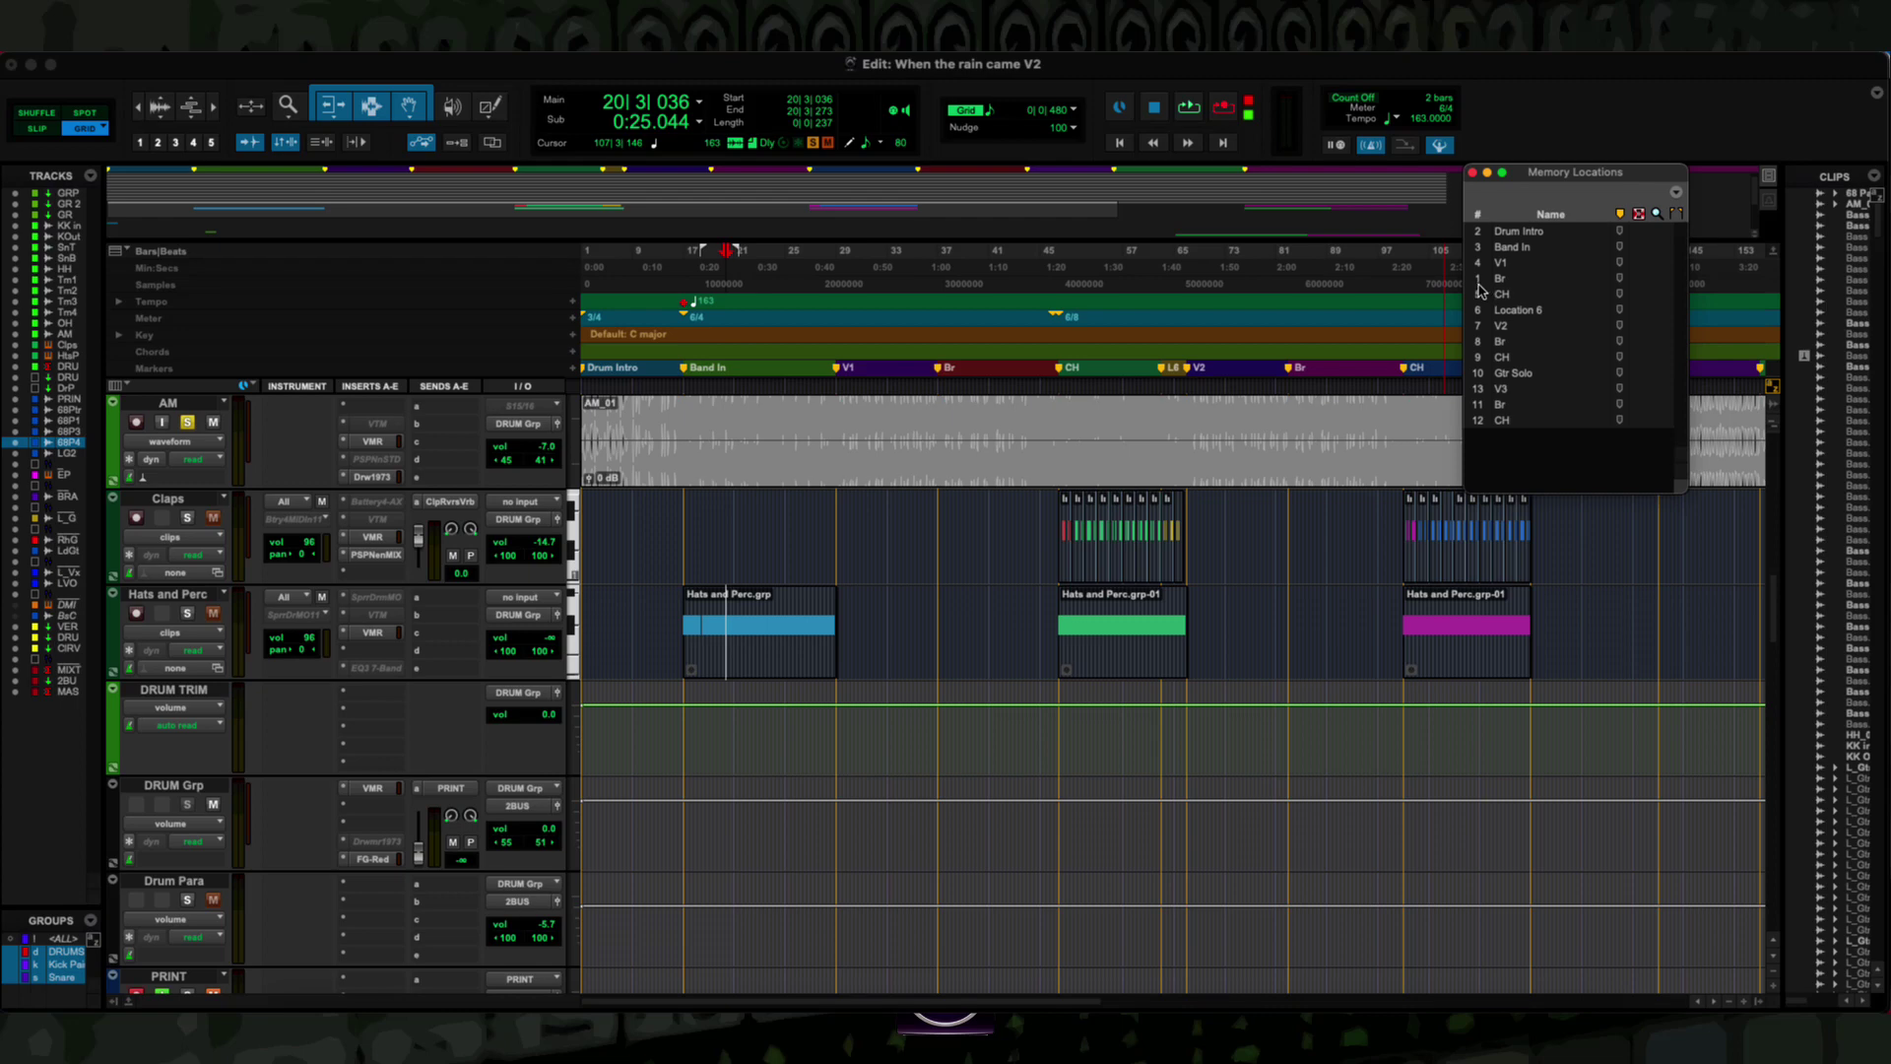
Recall memory location 1 (Br) and play the session briefly from there.
left_click(1530, 280)
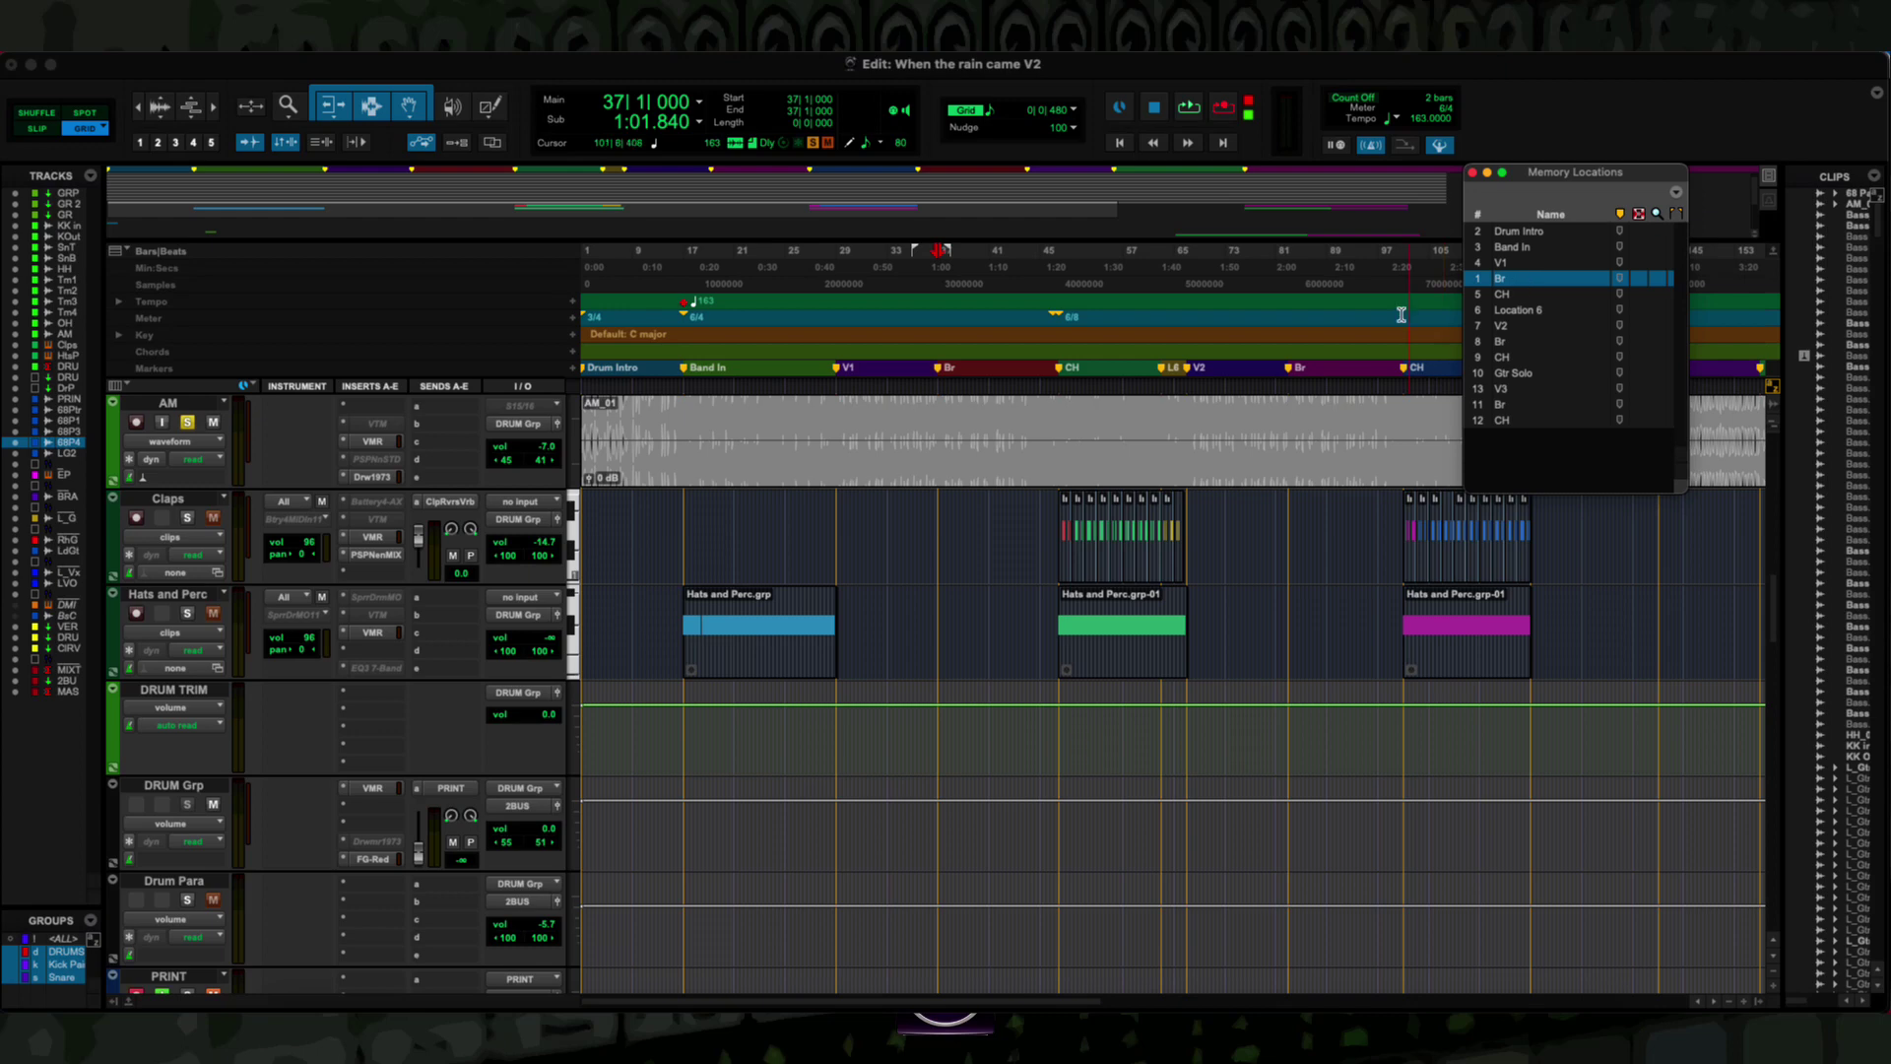
key("space")
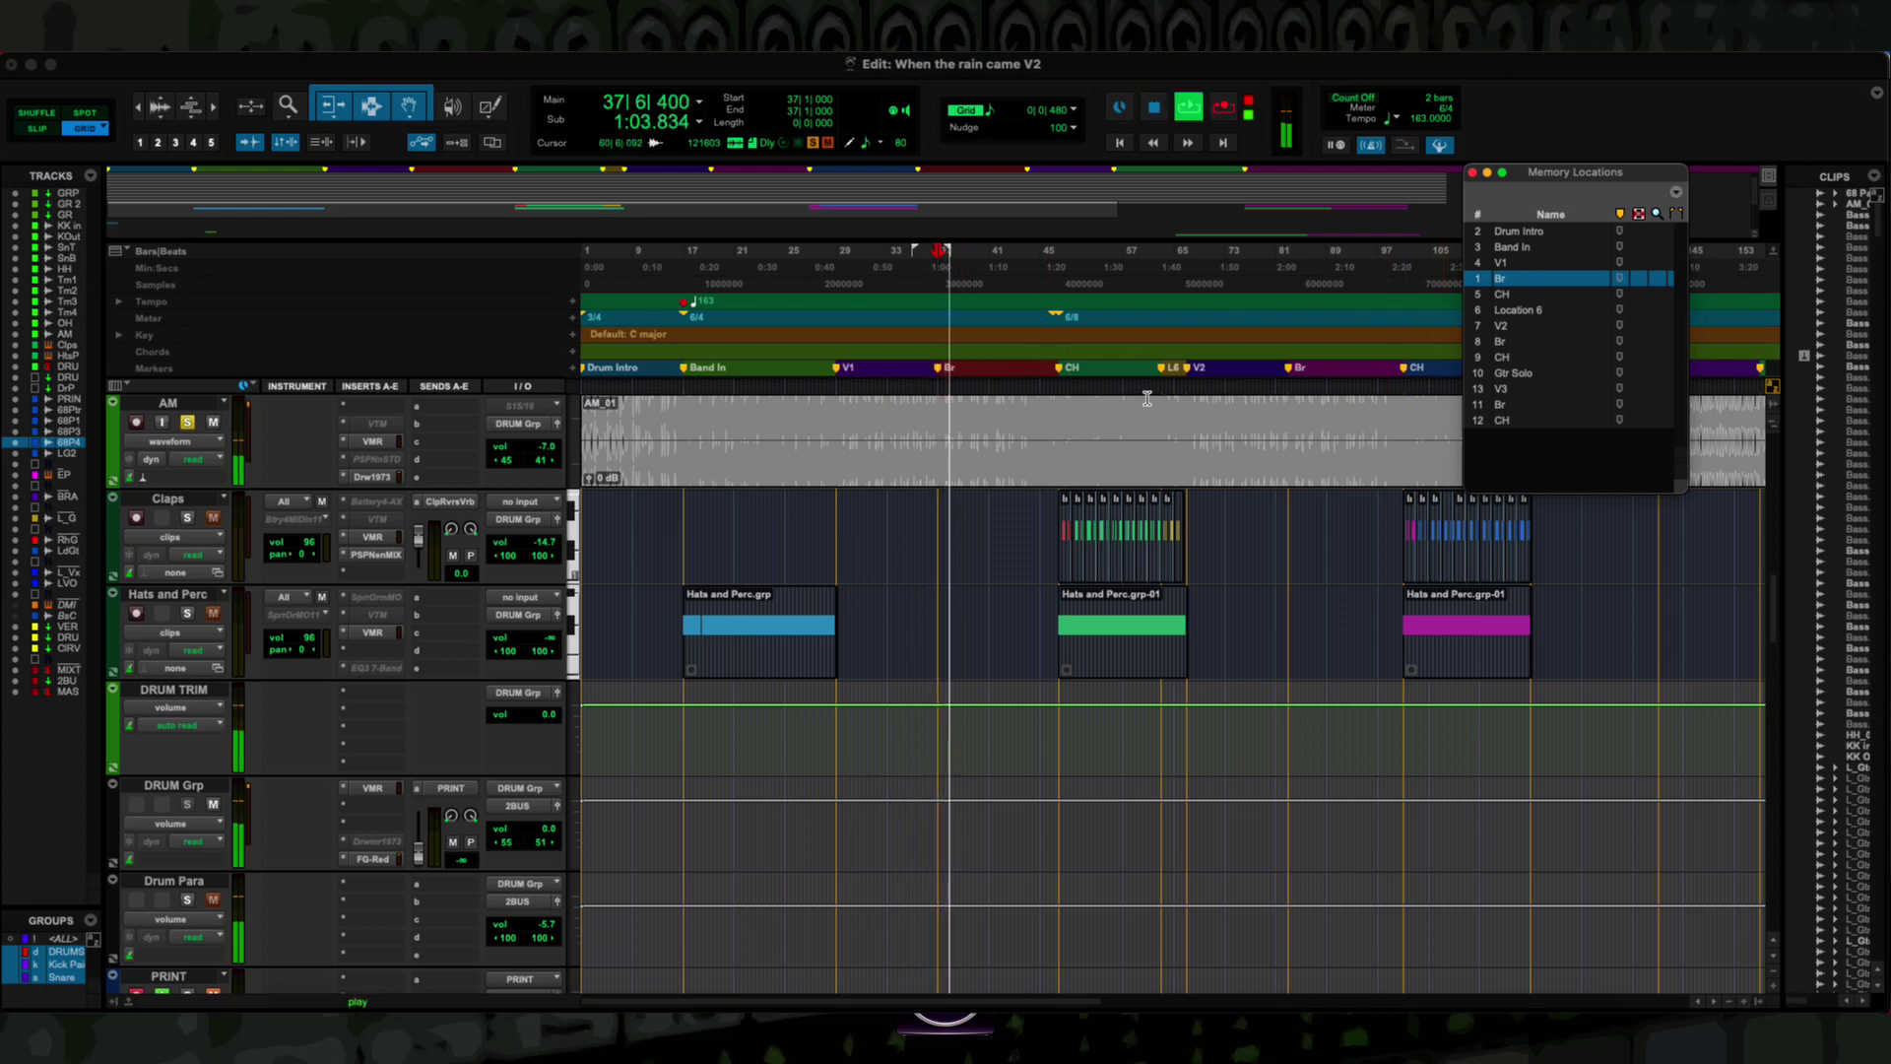
key("space")
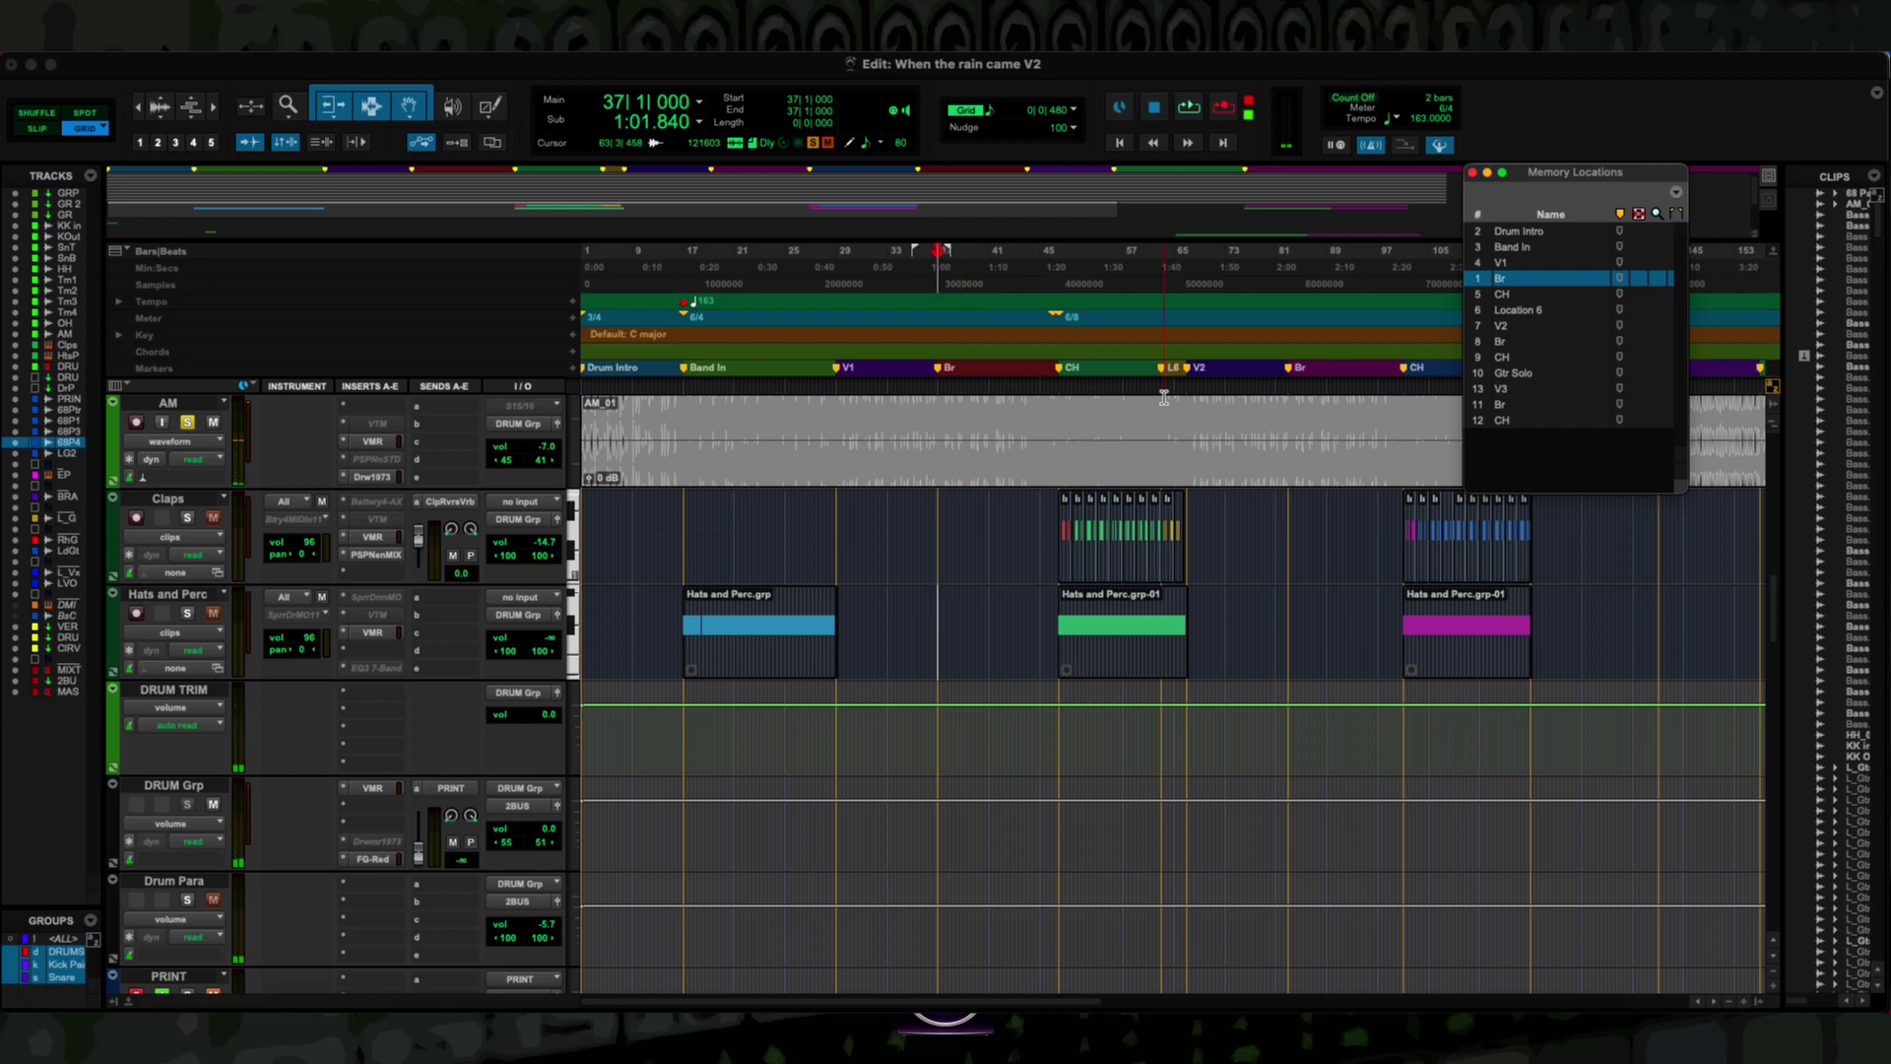
Recall memory location 7 (V2) by its number and play the session briefly from that marker.
key("KP_Decimal")
key("KP_7")
key("KP_Decimal")
key("space")
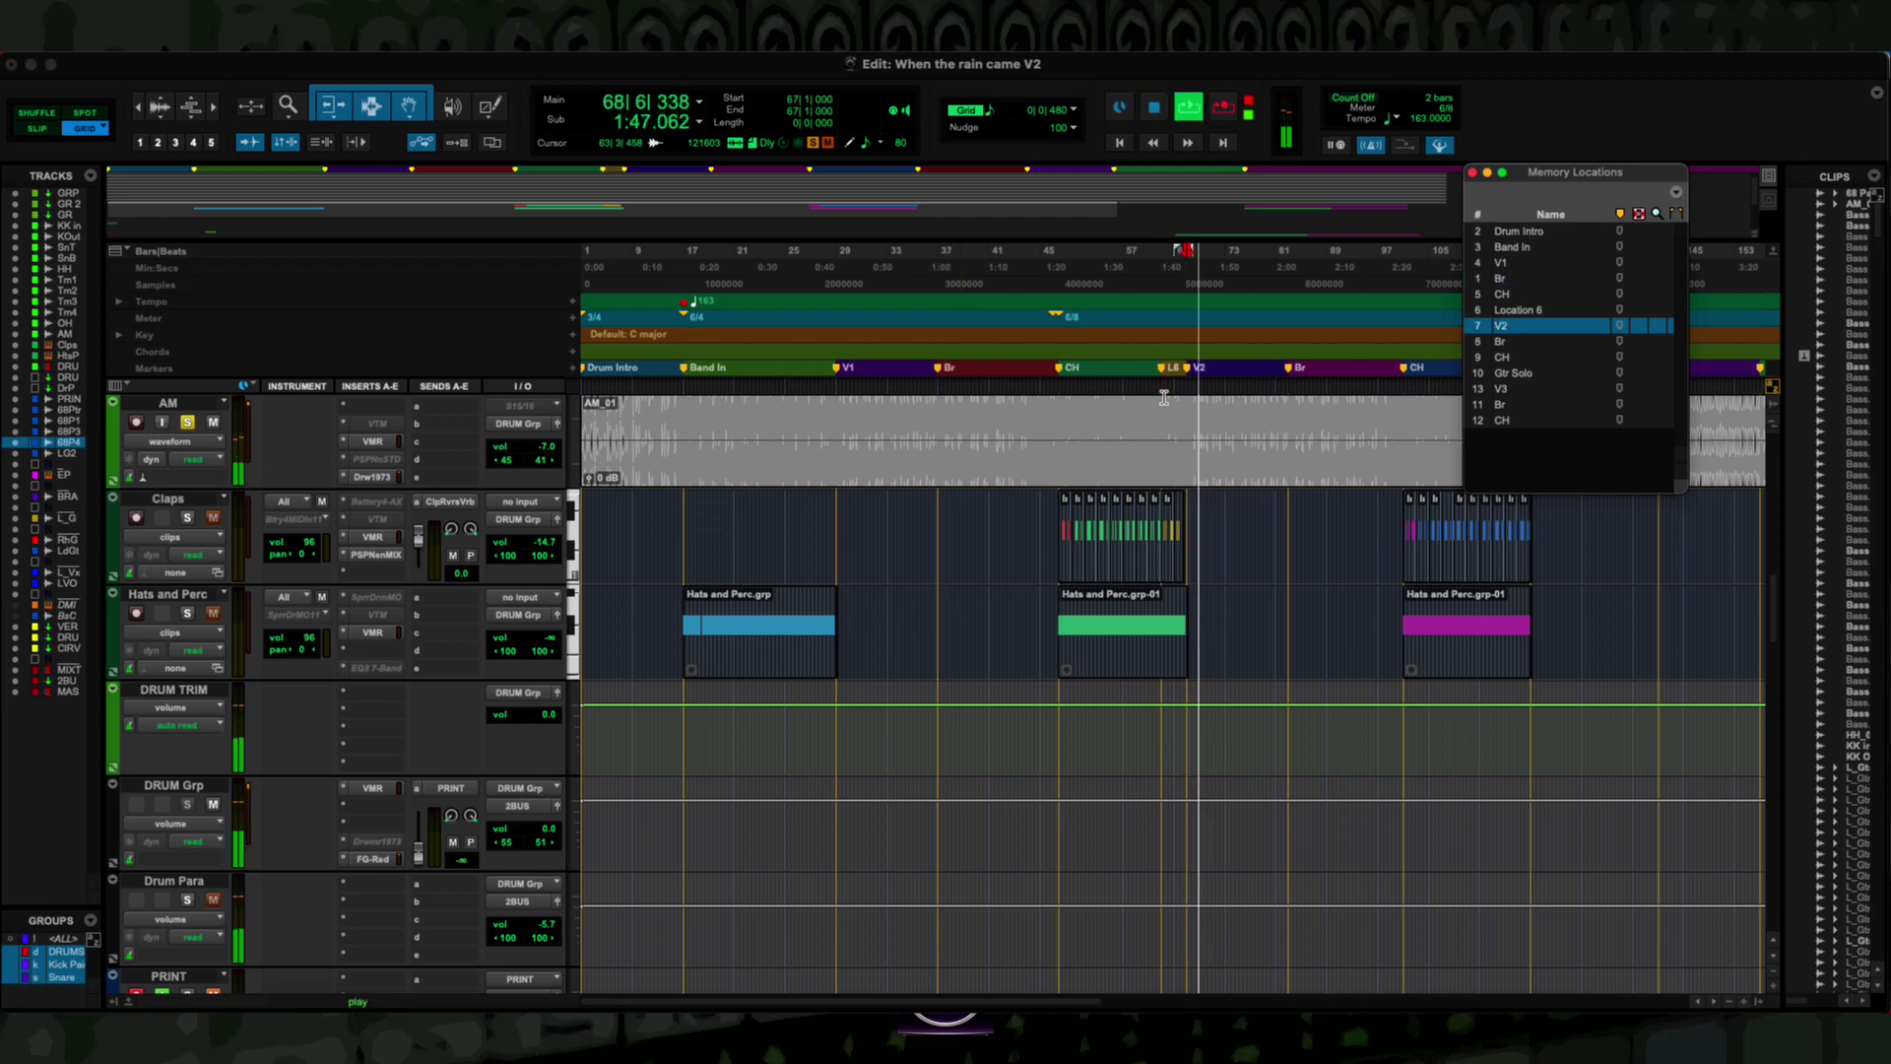
key("space")
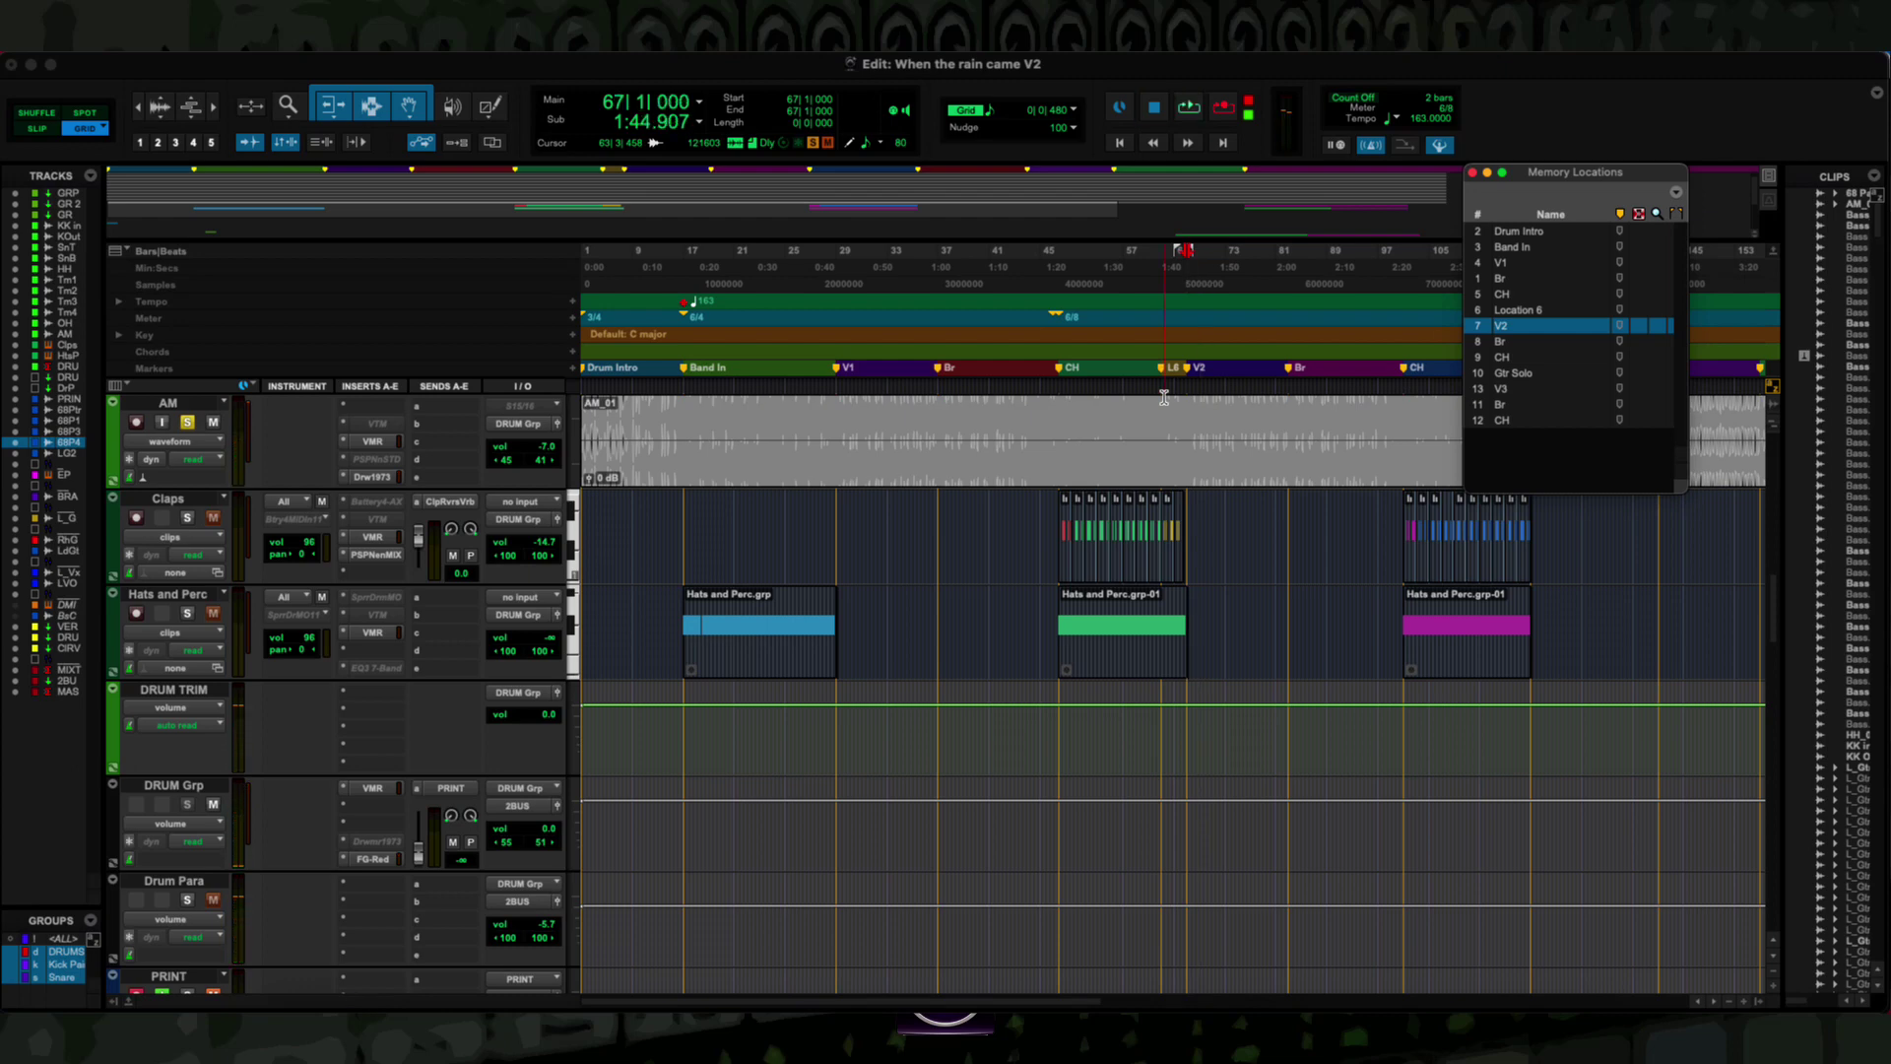
Recall memory location 9 (CH) by its number and play briefly from that marker.
key("KP_Decimal")
key("KP_9")
key("KP_Decimal")
key("space")
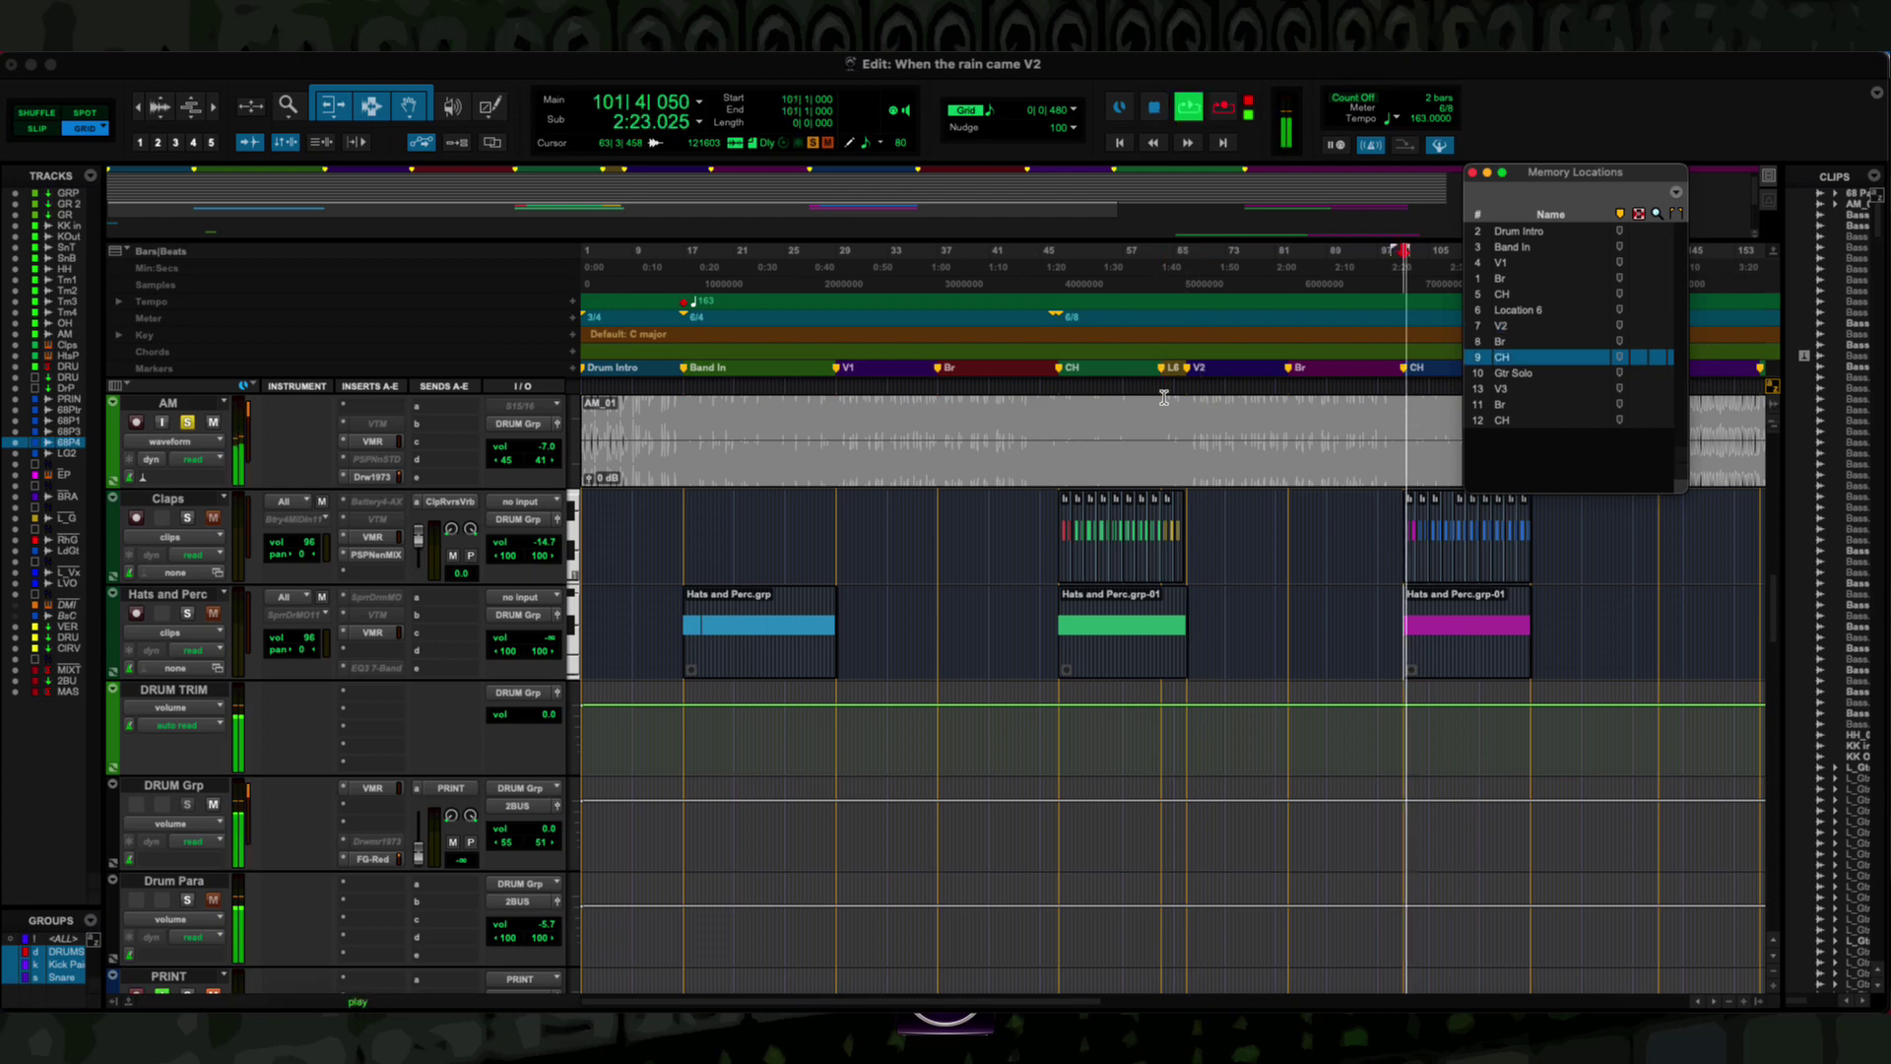
key("space")
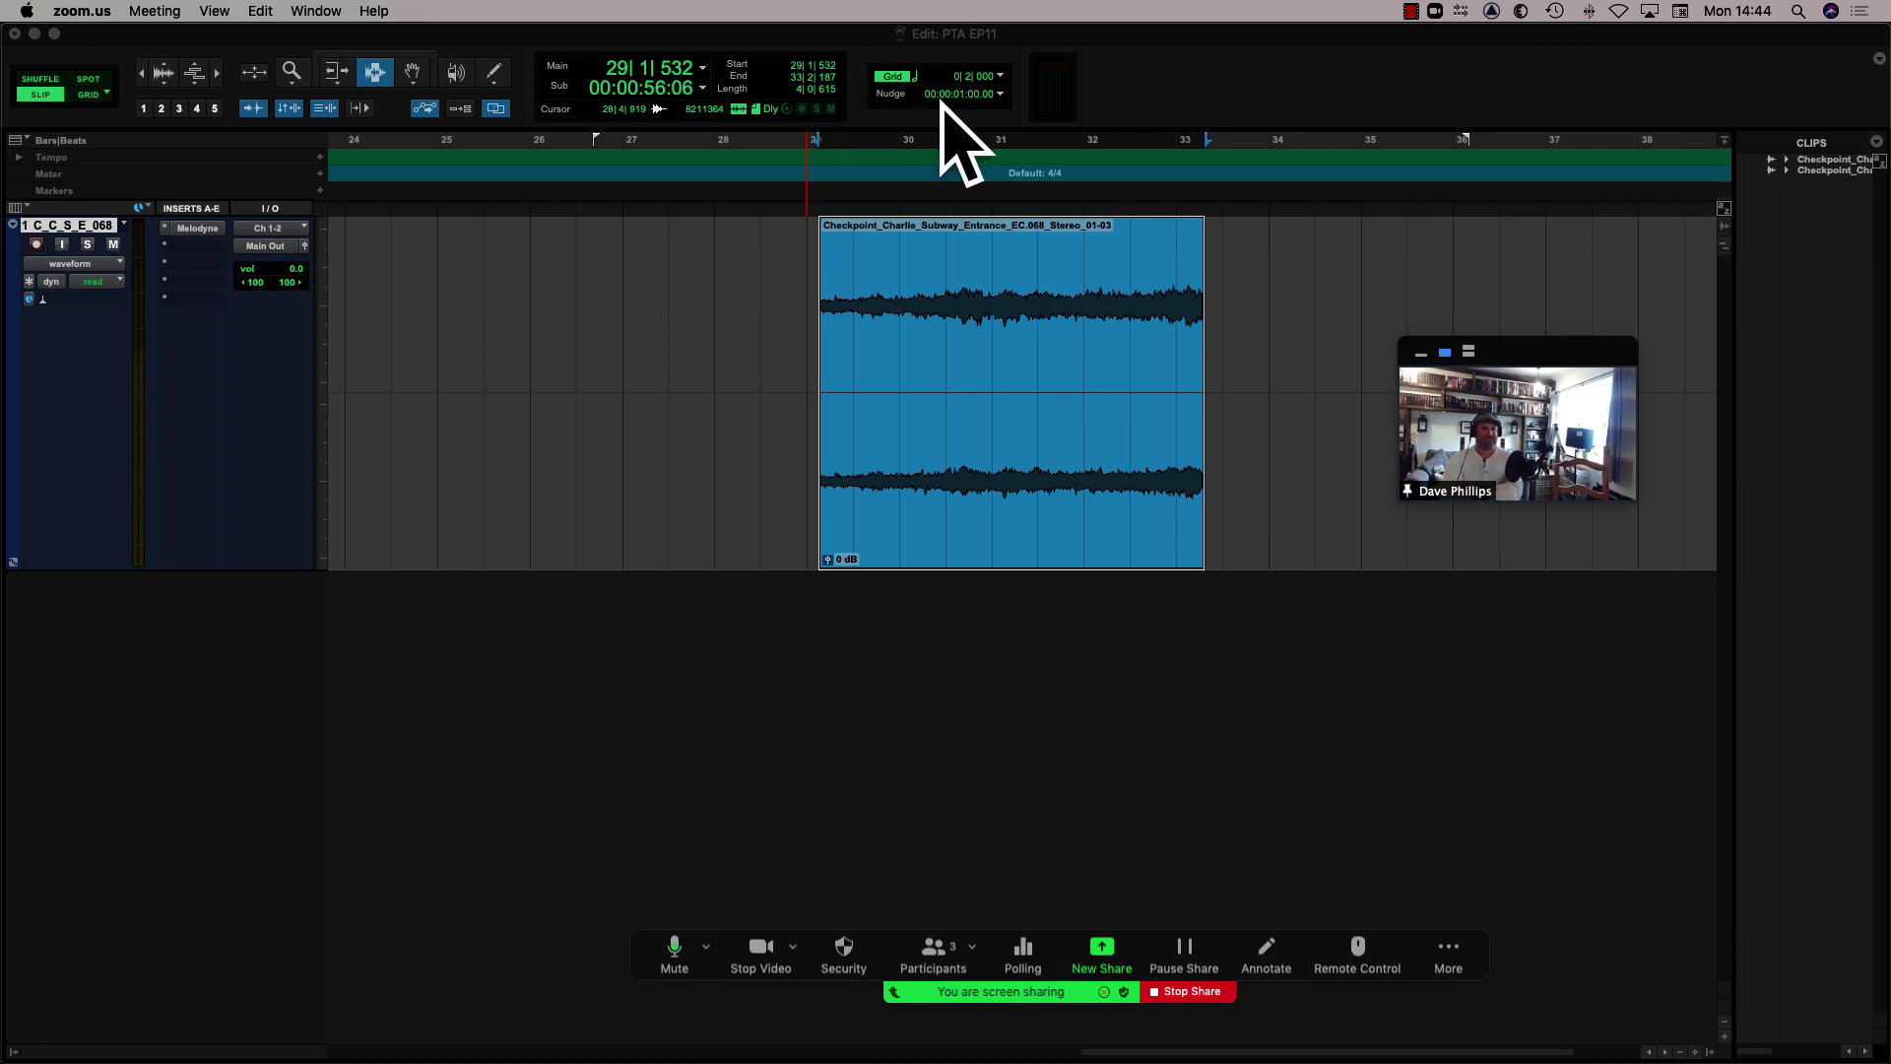
In the PTA EP11 session, set the nudge value to follow the main time scale.
left_click(1000, 96)
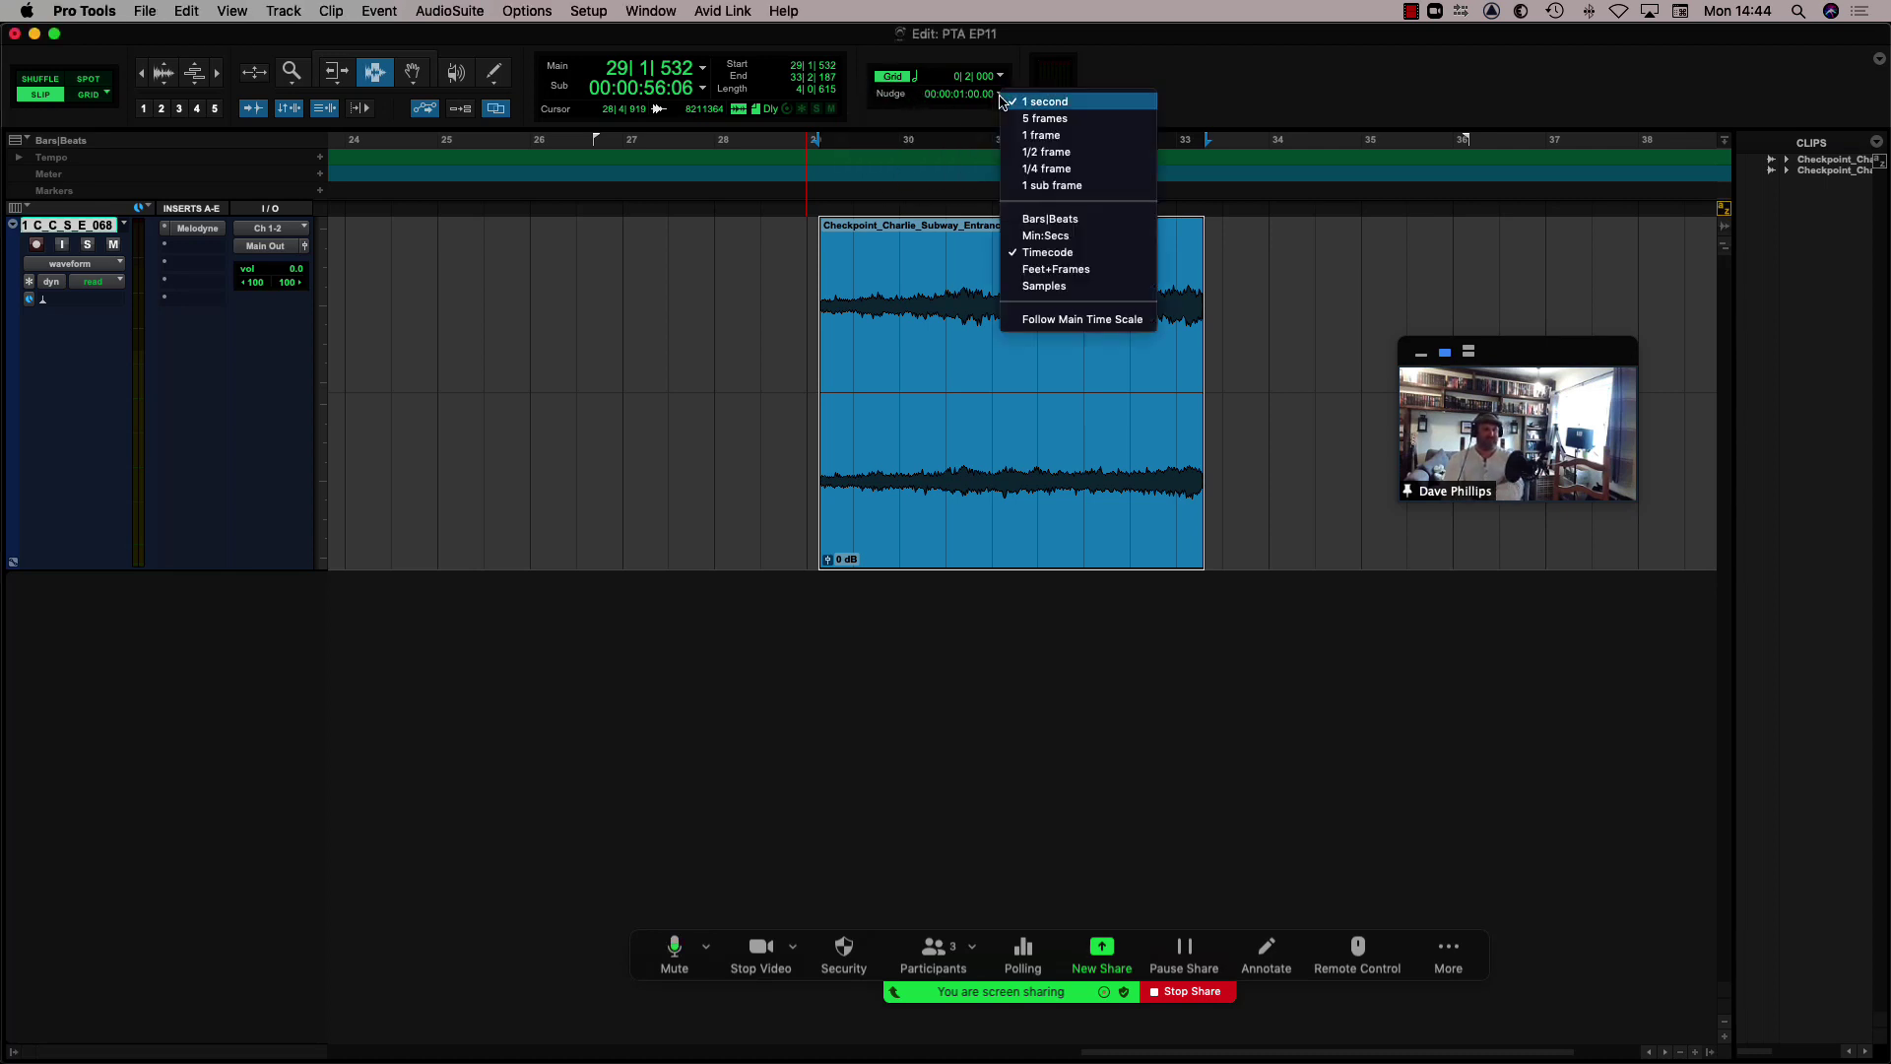
left_click(1082, 320)
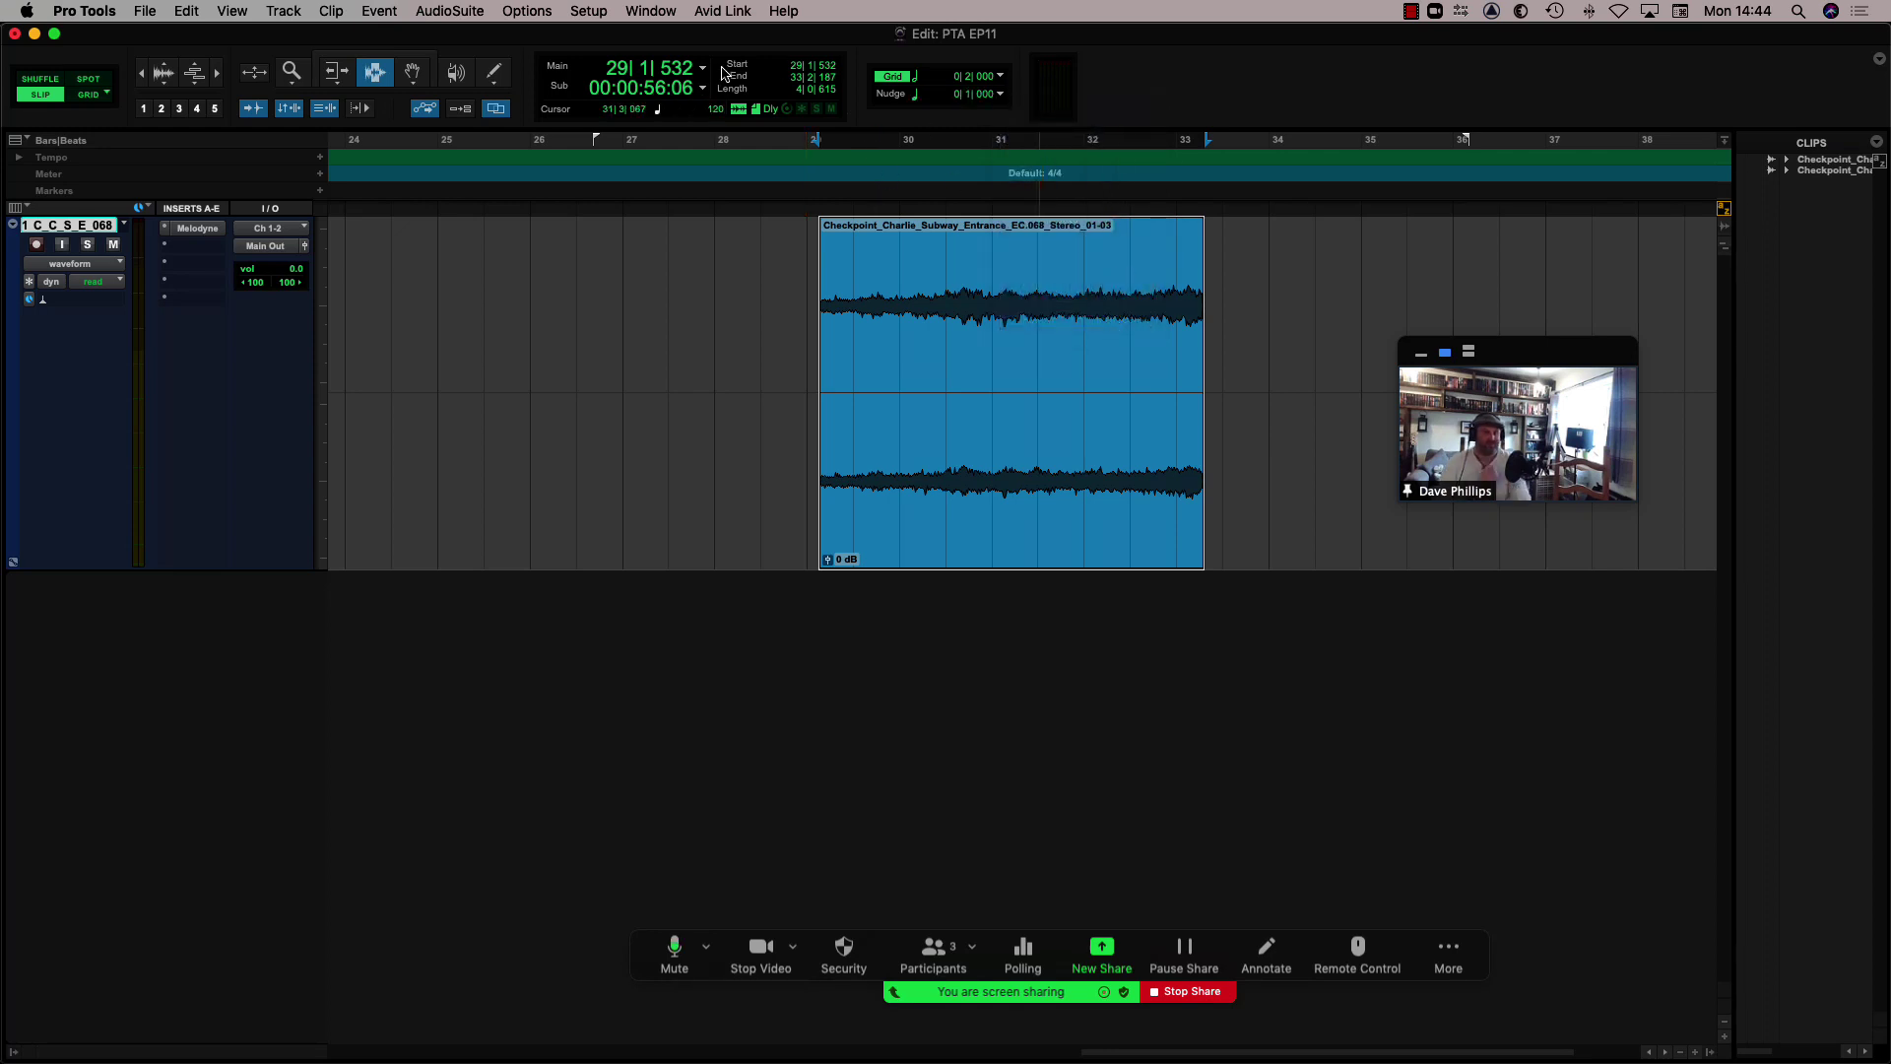
Set the nudge value to a 1/4 note and nudge the Checkpoint Charlie clip earlier so it starts at 28|4|532.
left_click(1002, 99)
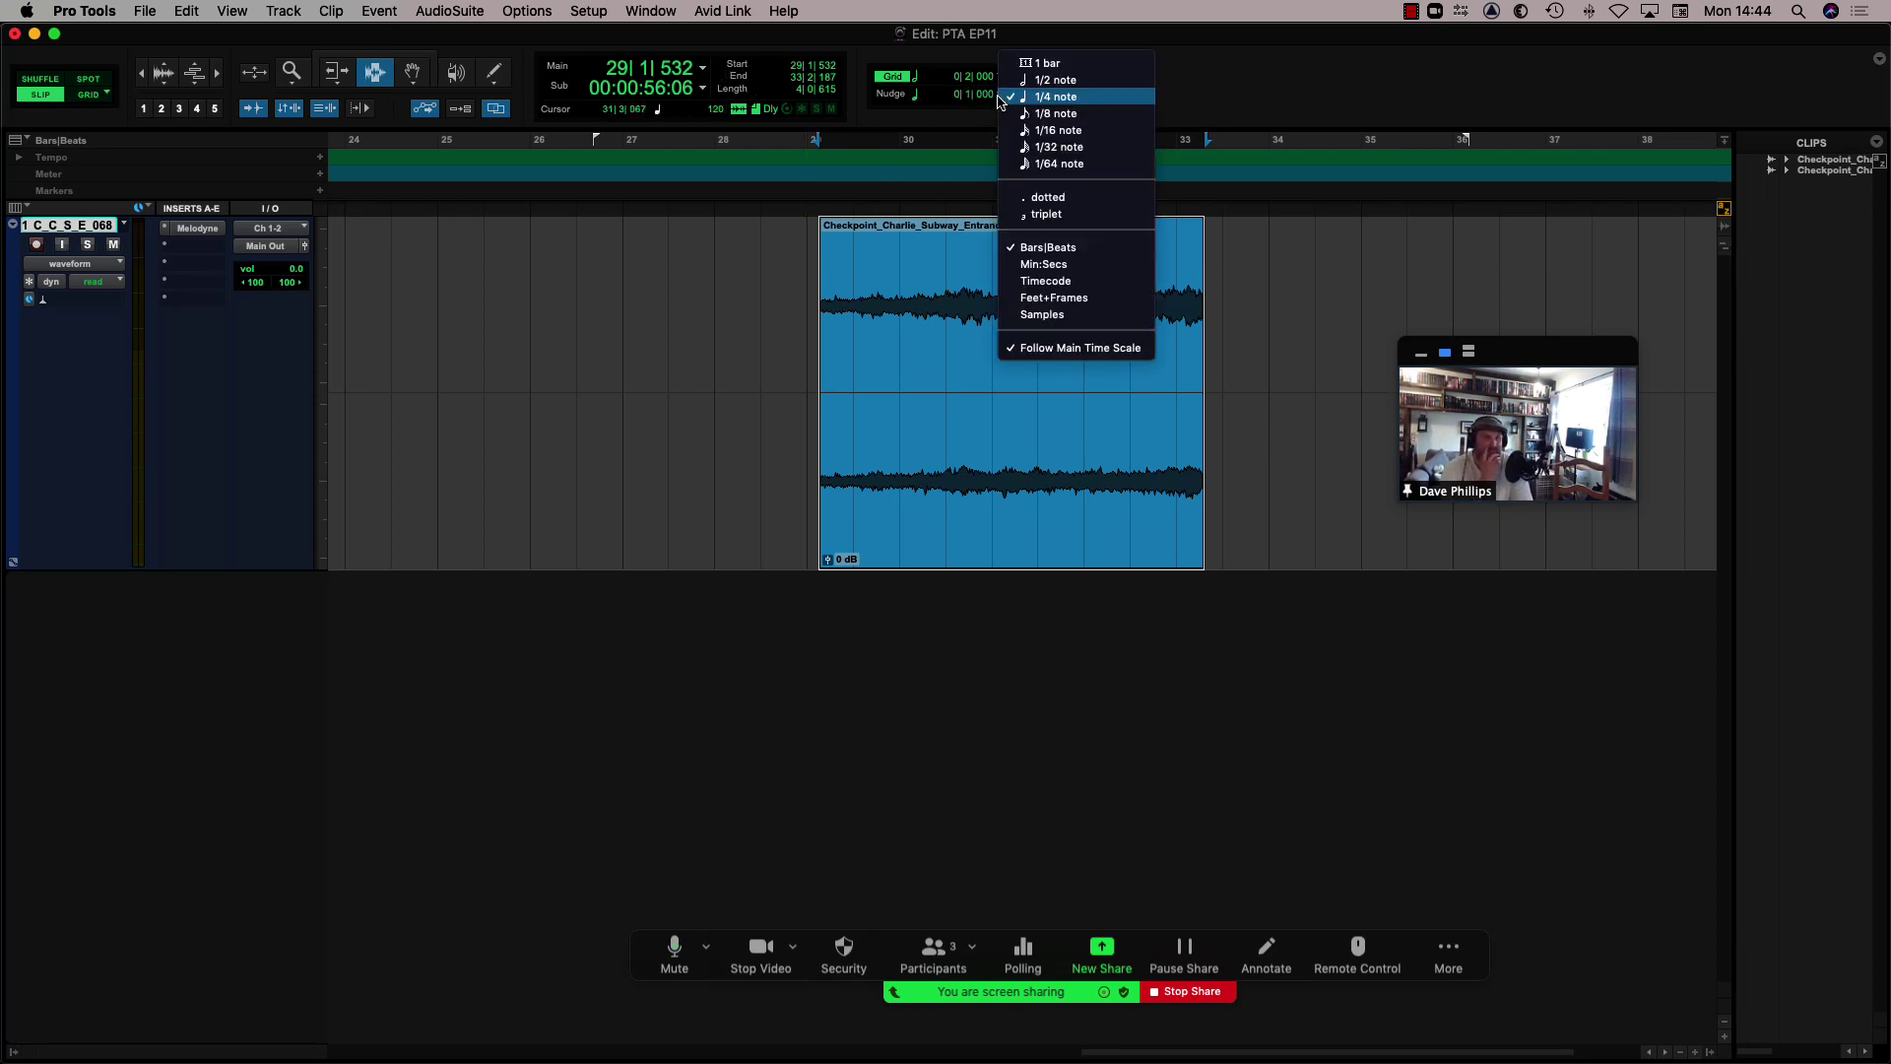
left_click(1024, 97)
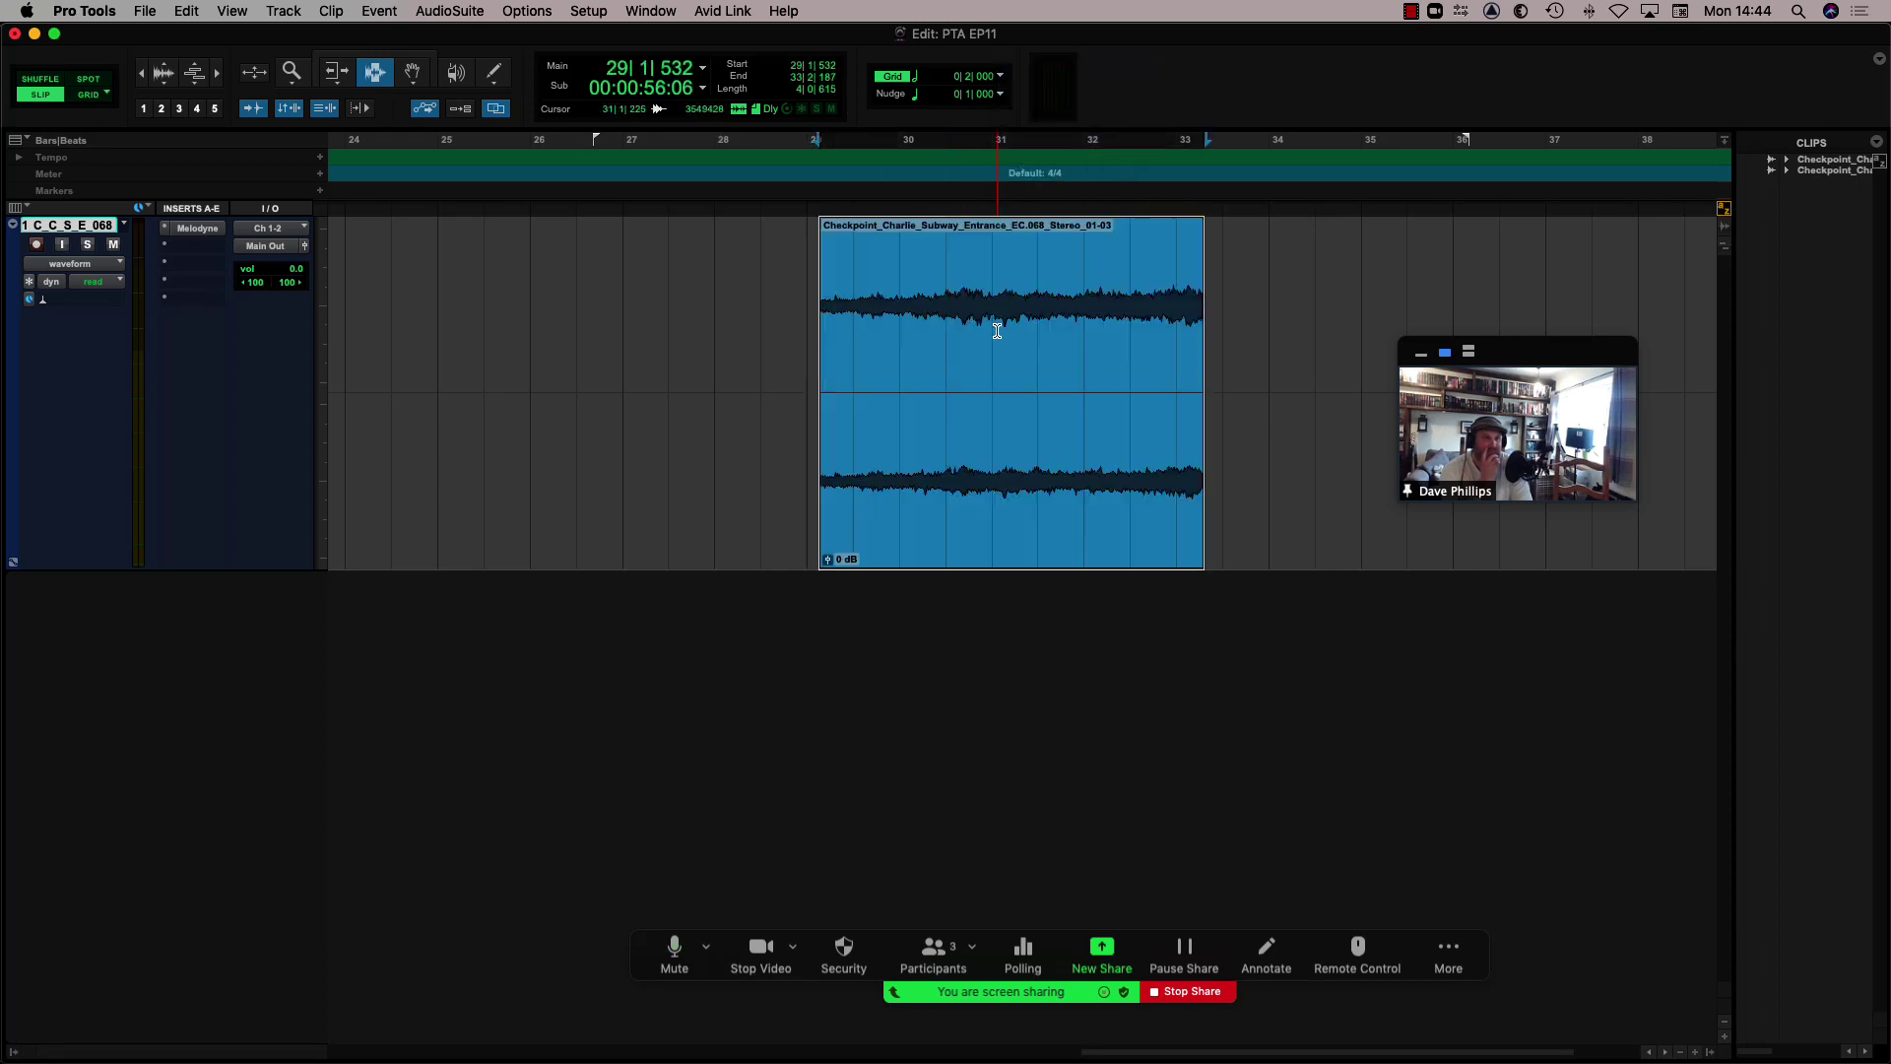
key("KP_Add")
key("KP_Subtract")
key("KP_Subtract")
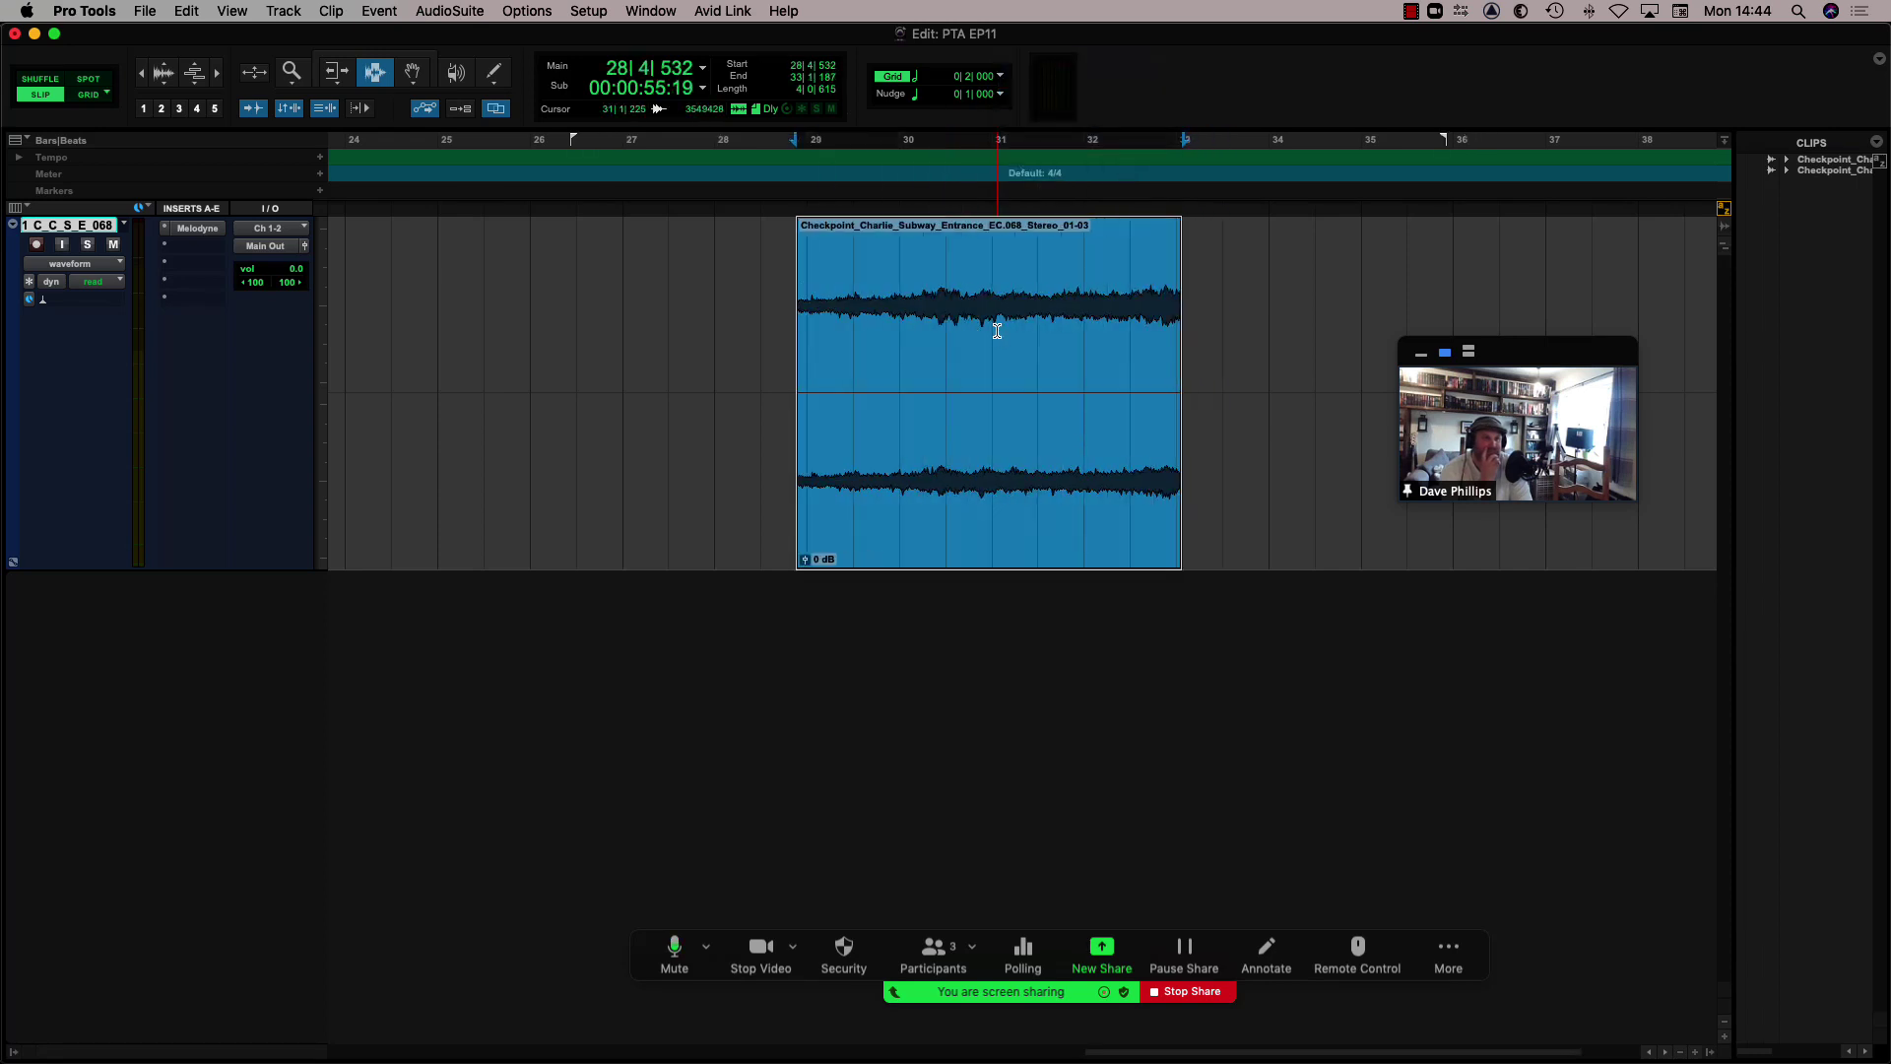
Nudge the Checkpoint Charlie clip later in quarter-note steps until it starts at 30|1|532.
key("KP_Subtract")
key("KP_Add")
key("KP_Add")
key("KP_Add")
key("KP_Add")
key("KP_Add")
key("KP_Add")
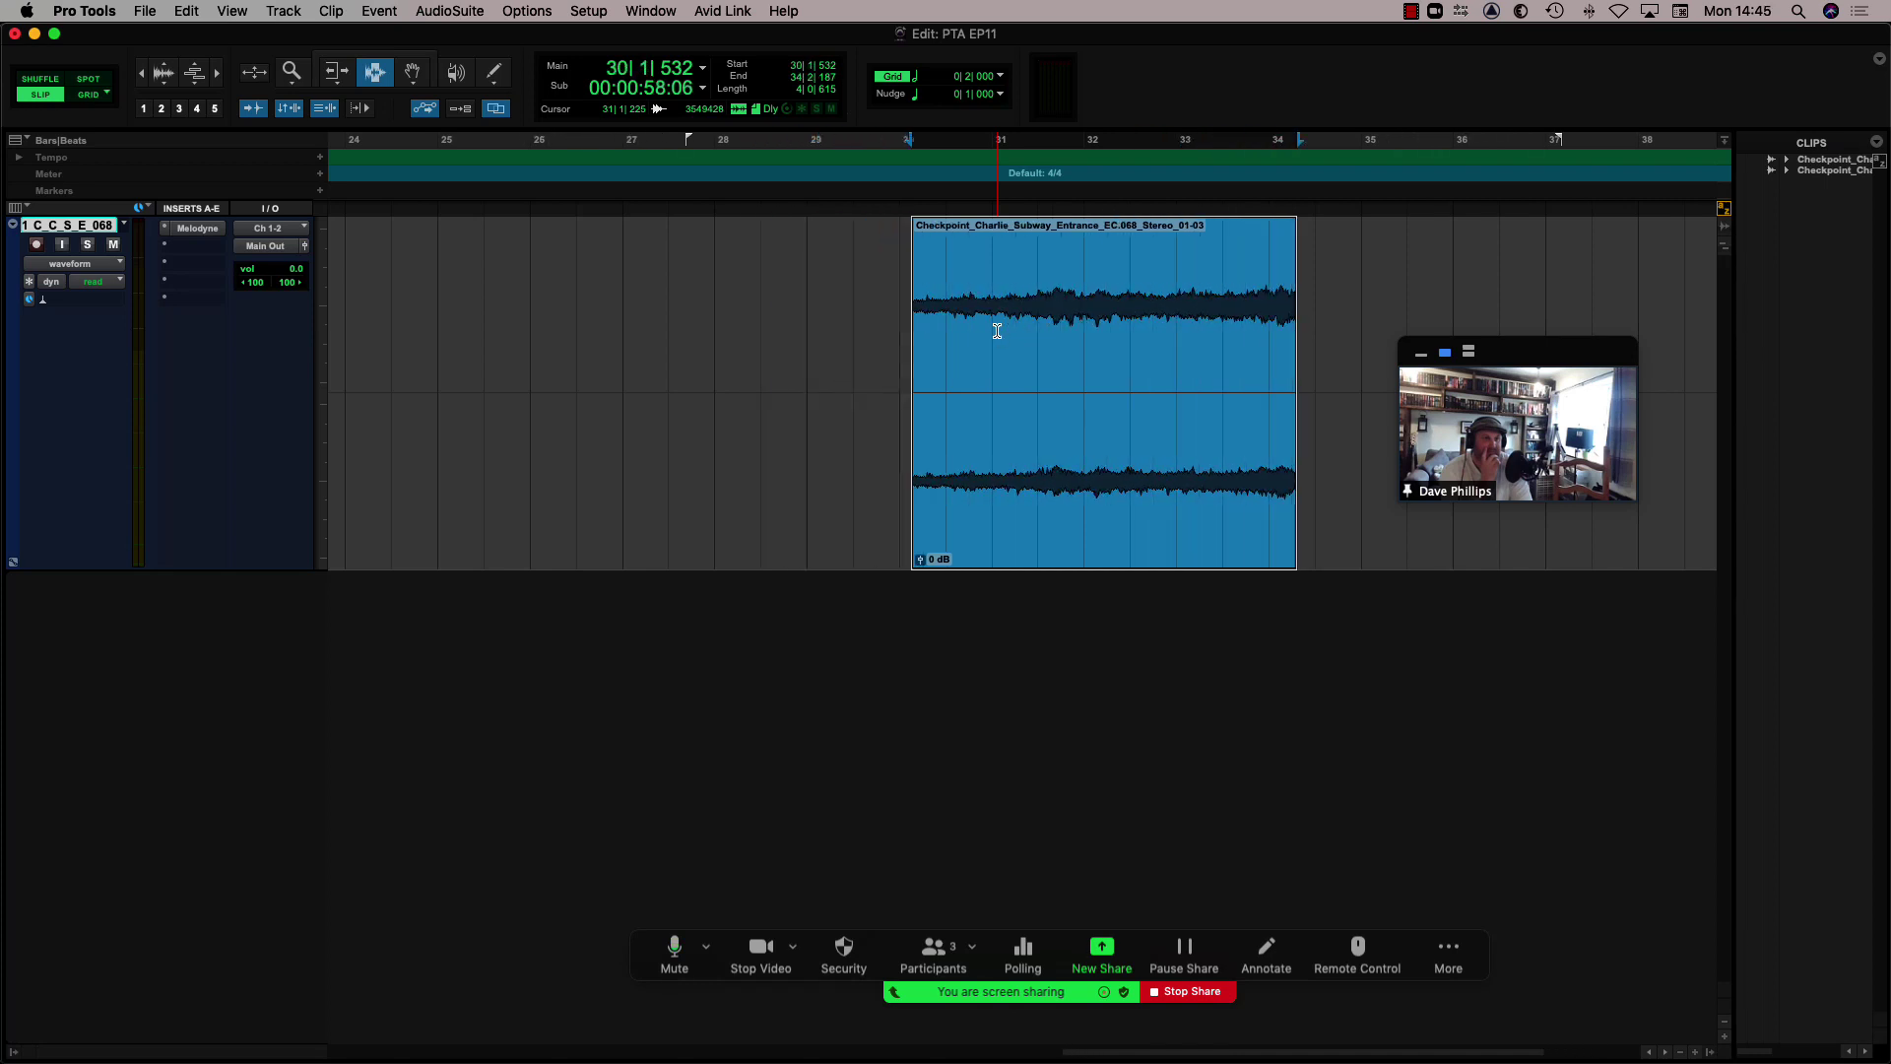
Nudge the Checkpoint Charlie clip earlier in quarter-note steps to 28|4|532, and try a few more nudges in both directions.
key("KP_Subtract")
key("KP_Subtract")
key("KP_Subtract")
key("KP_Subtract")
key("KP_Subtract")
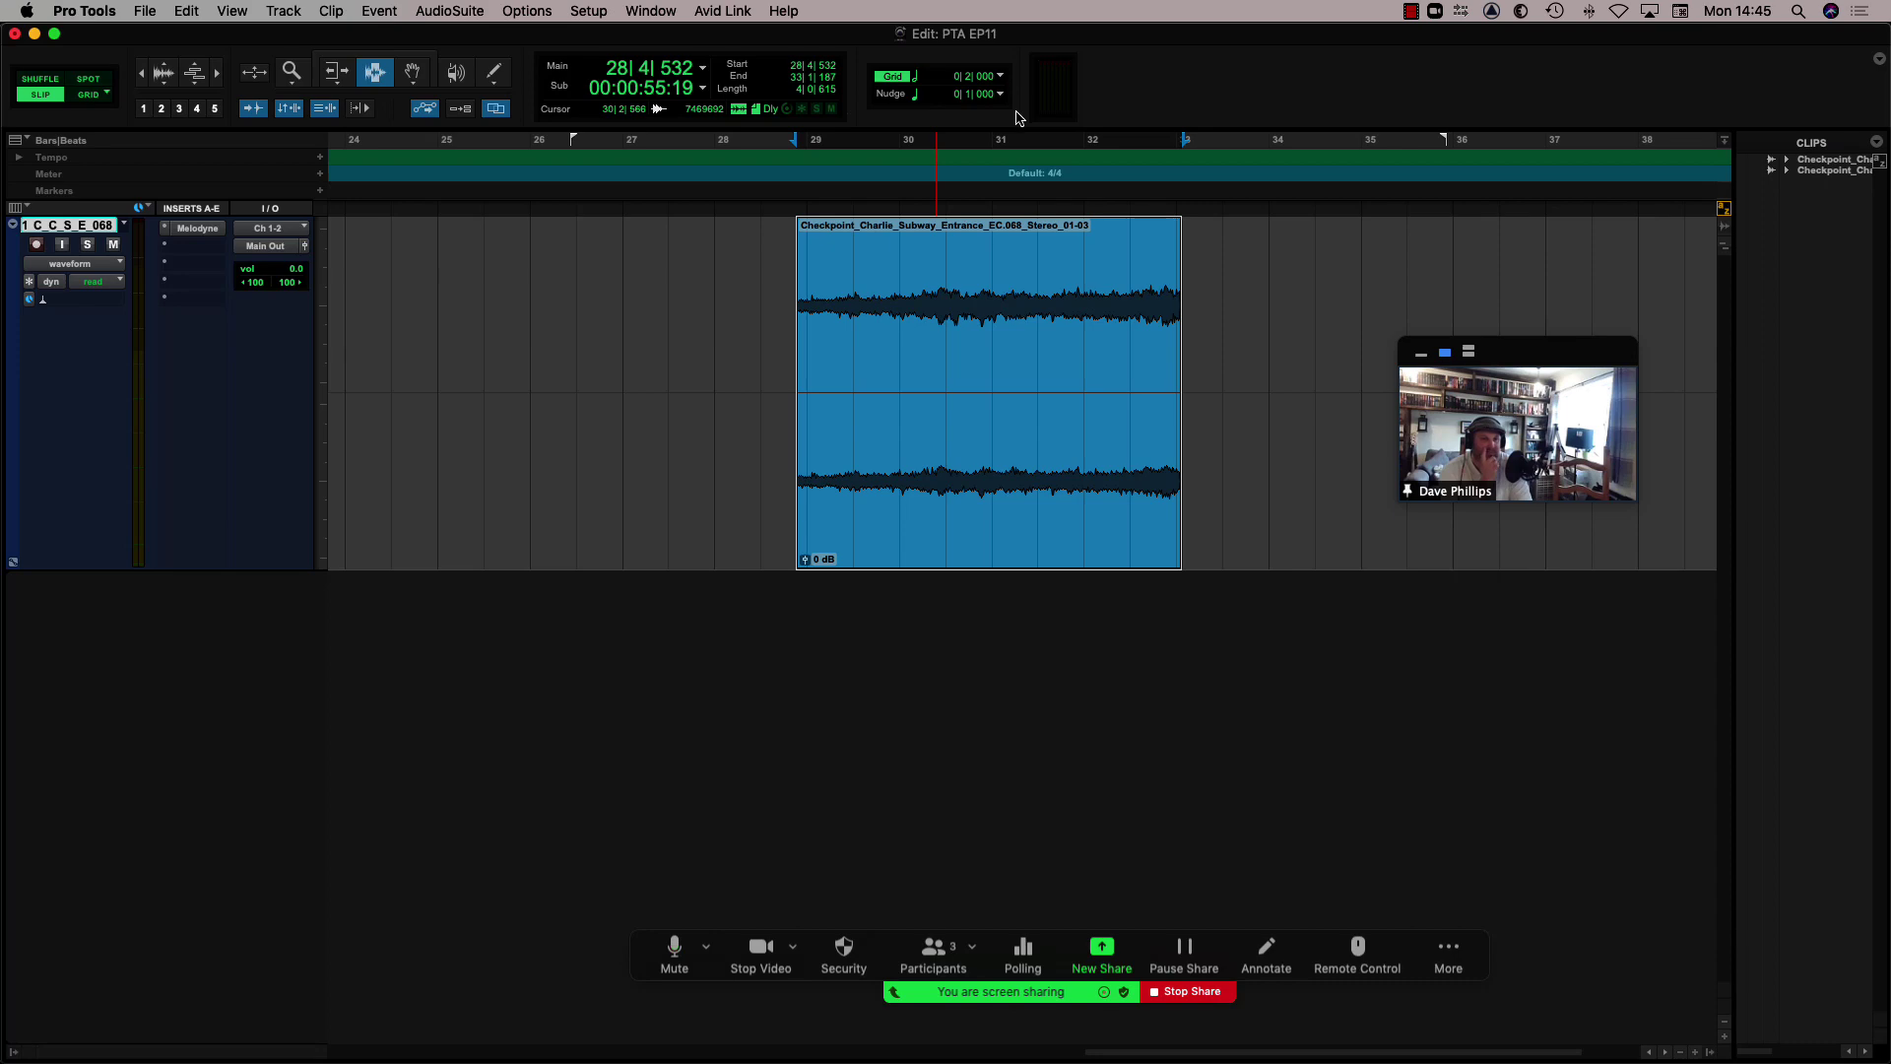
key("KP_Subtract")
key("KP_Subtract")
key("KP_Add")
key("KP_Add")
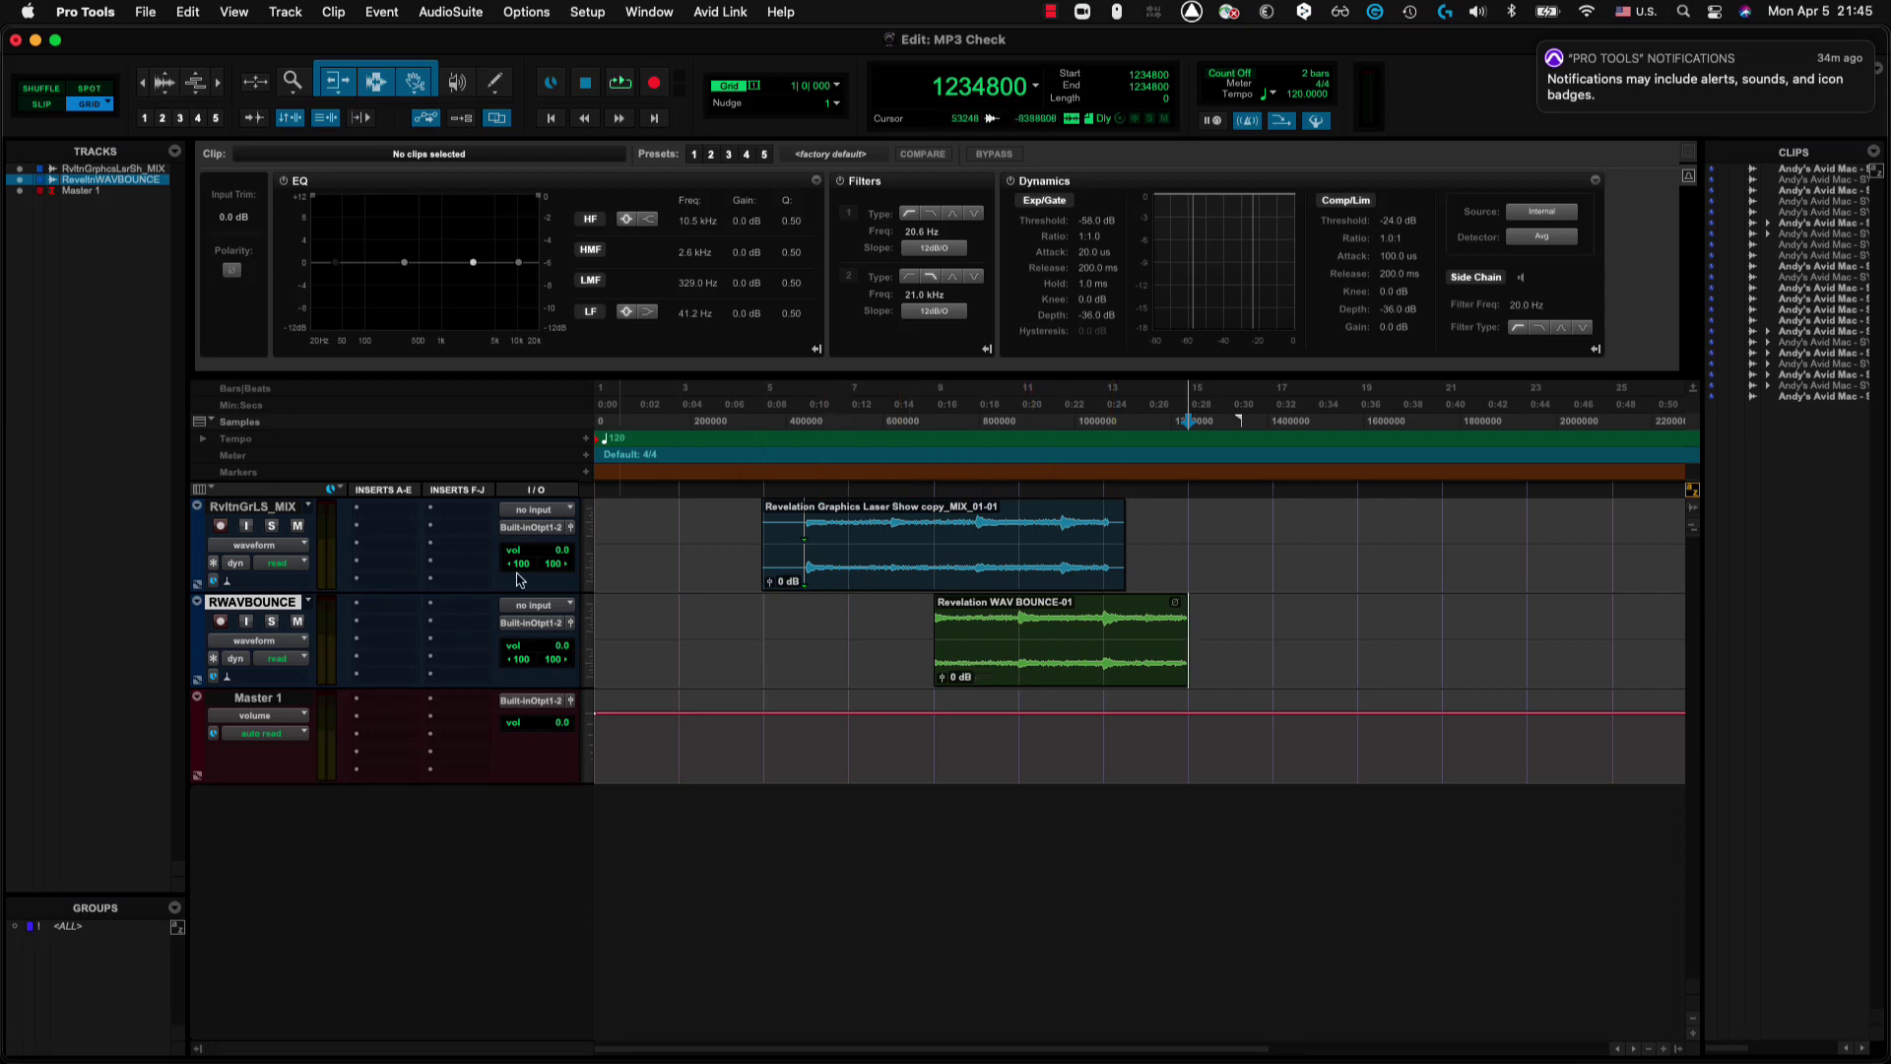
In the MP3 Check session, move the Revelation WAV BOUNCE-01 clip onto the RvltnGrLS_MIX track and delete that track's Revelation Graphics Laser Show clip.
left_click(1070, 669)
left_click_drag(1070, 670, 1368, 576)
left_click(874, 576)
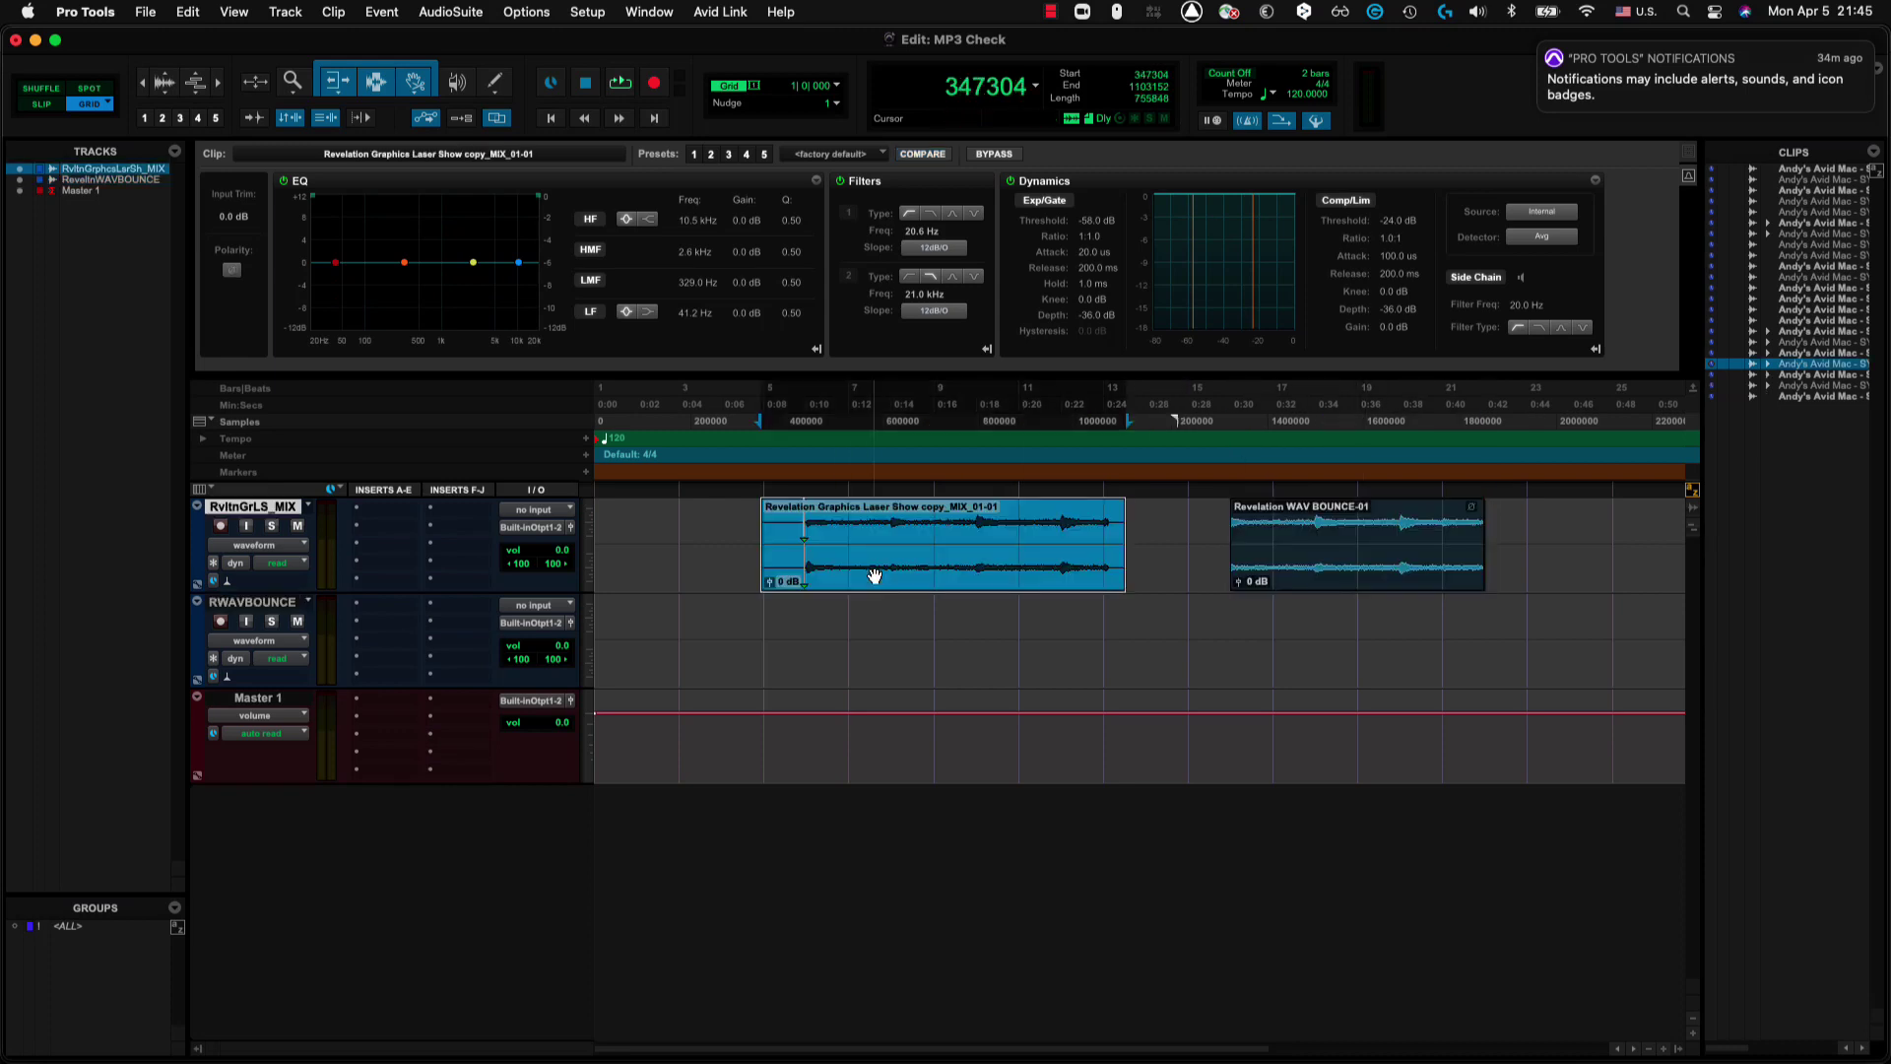
key("Delete")
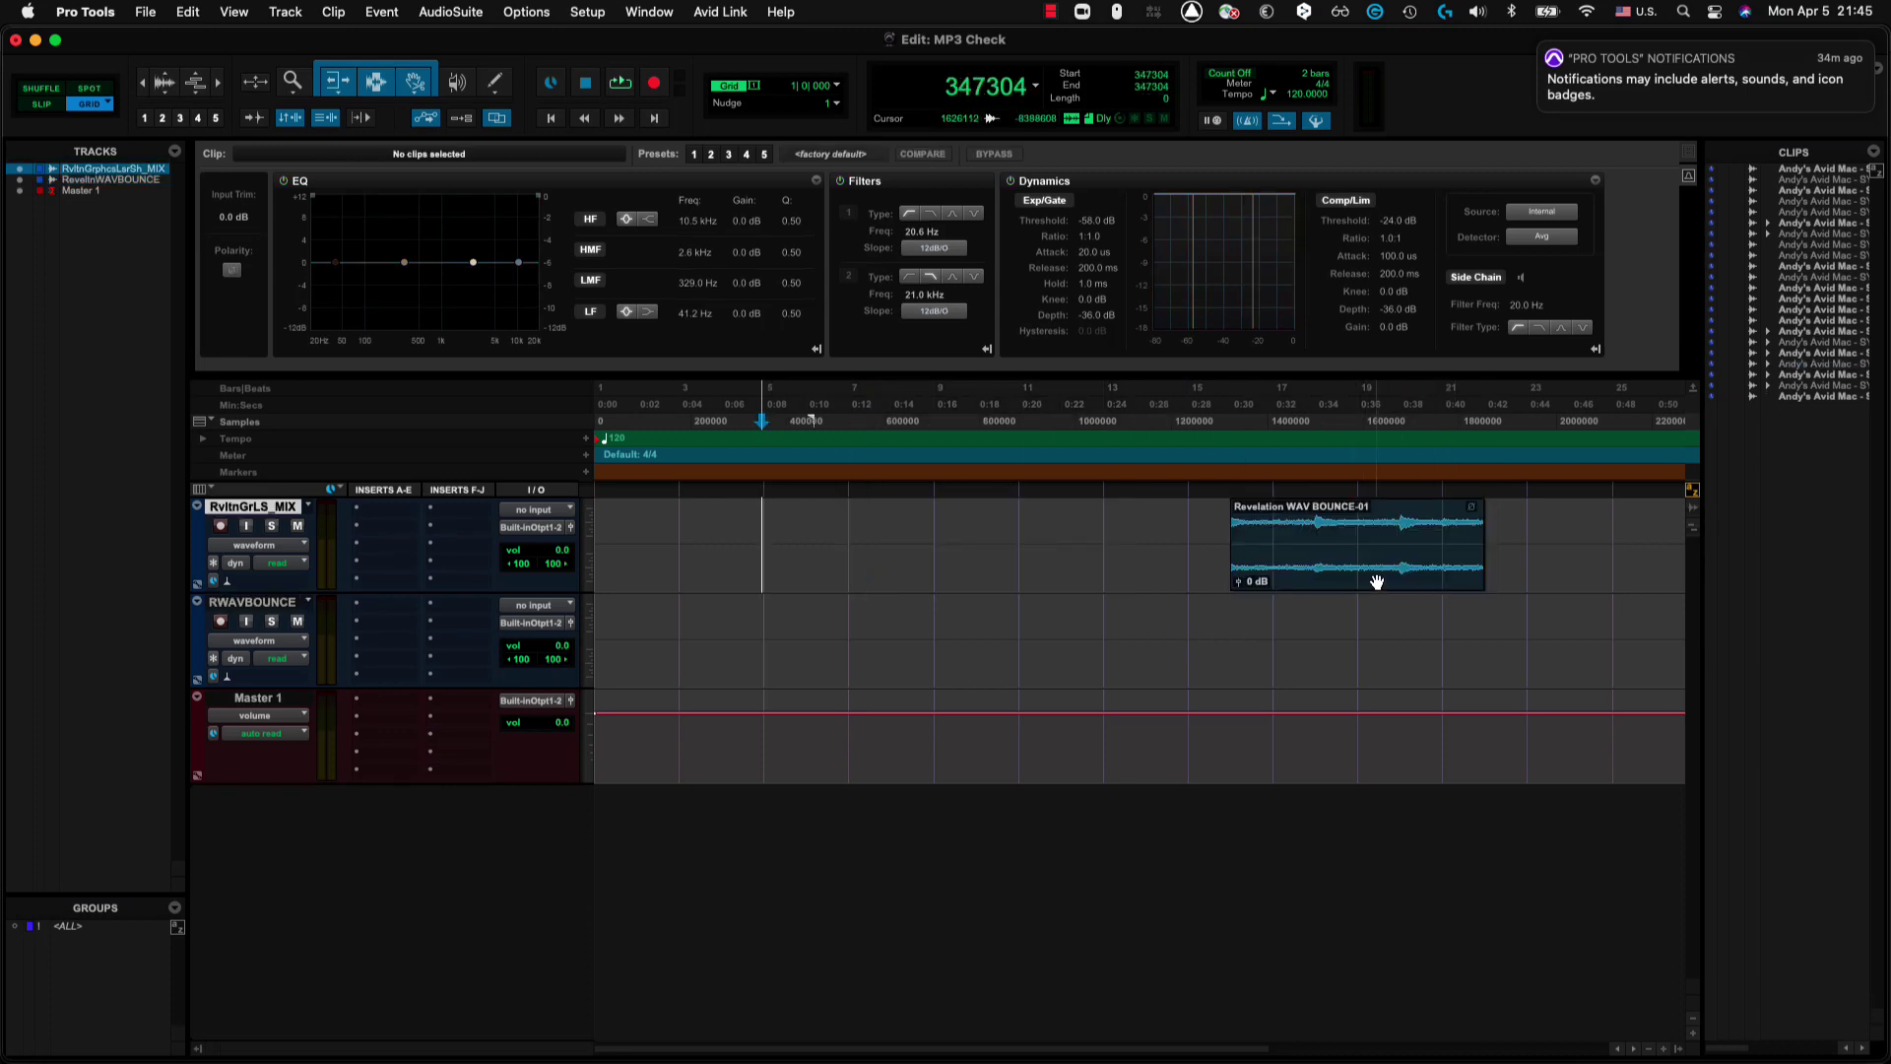
Move the Revelation WAV BOUNCE-01 clip to start at sample 705600 and nudge it by single samples to 705601.
left_click_drag(1378, 579, 1068, 568)
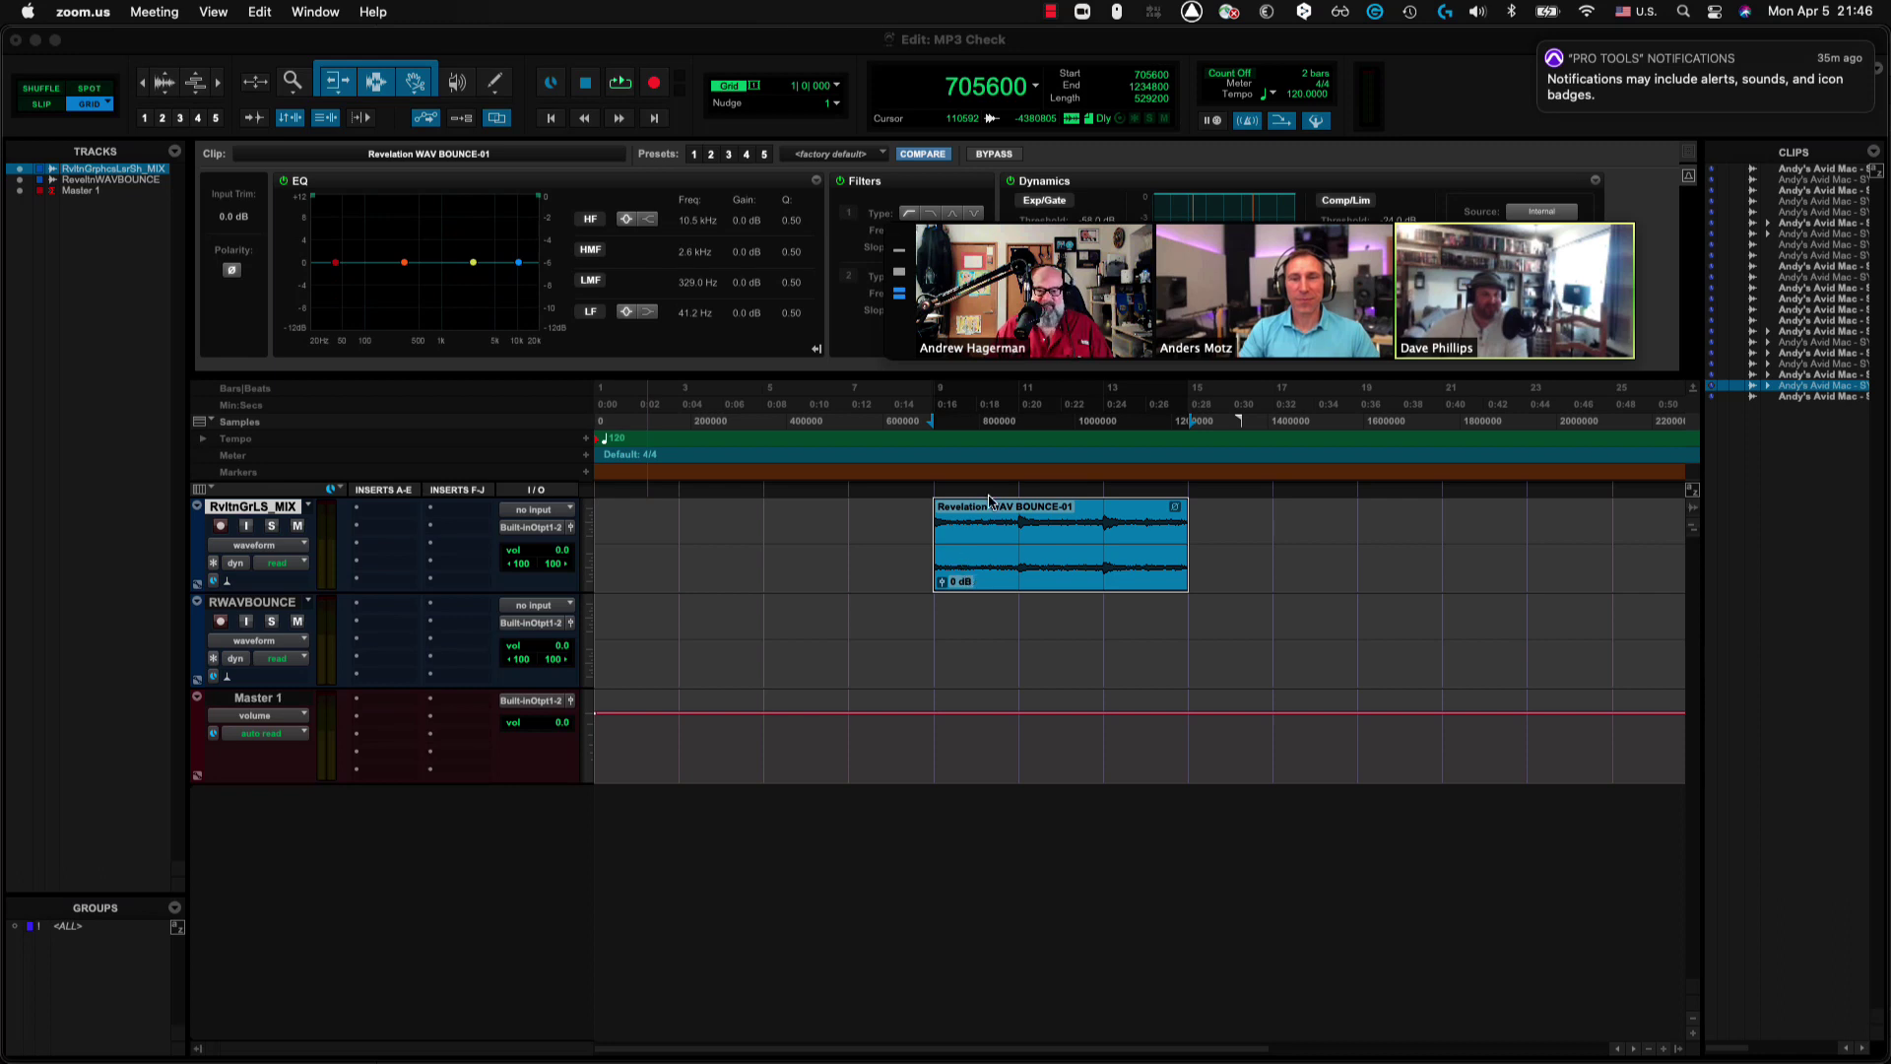
left_click(1038, 586)
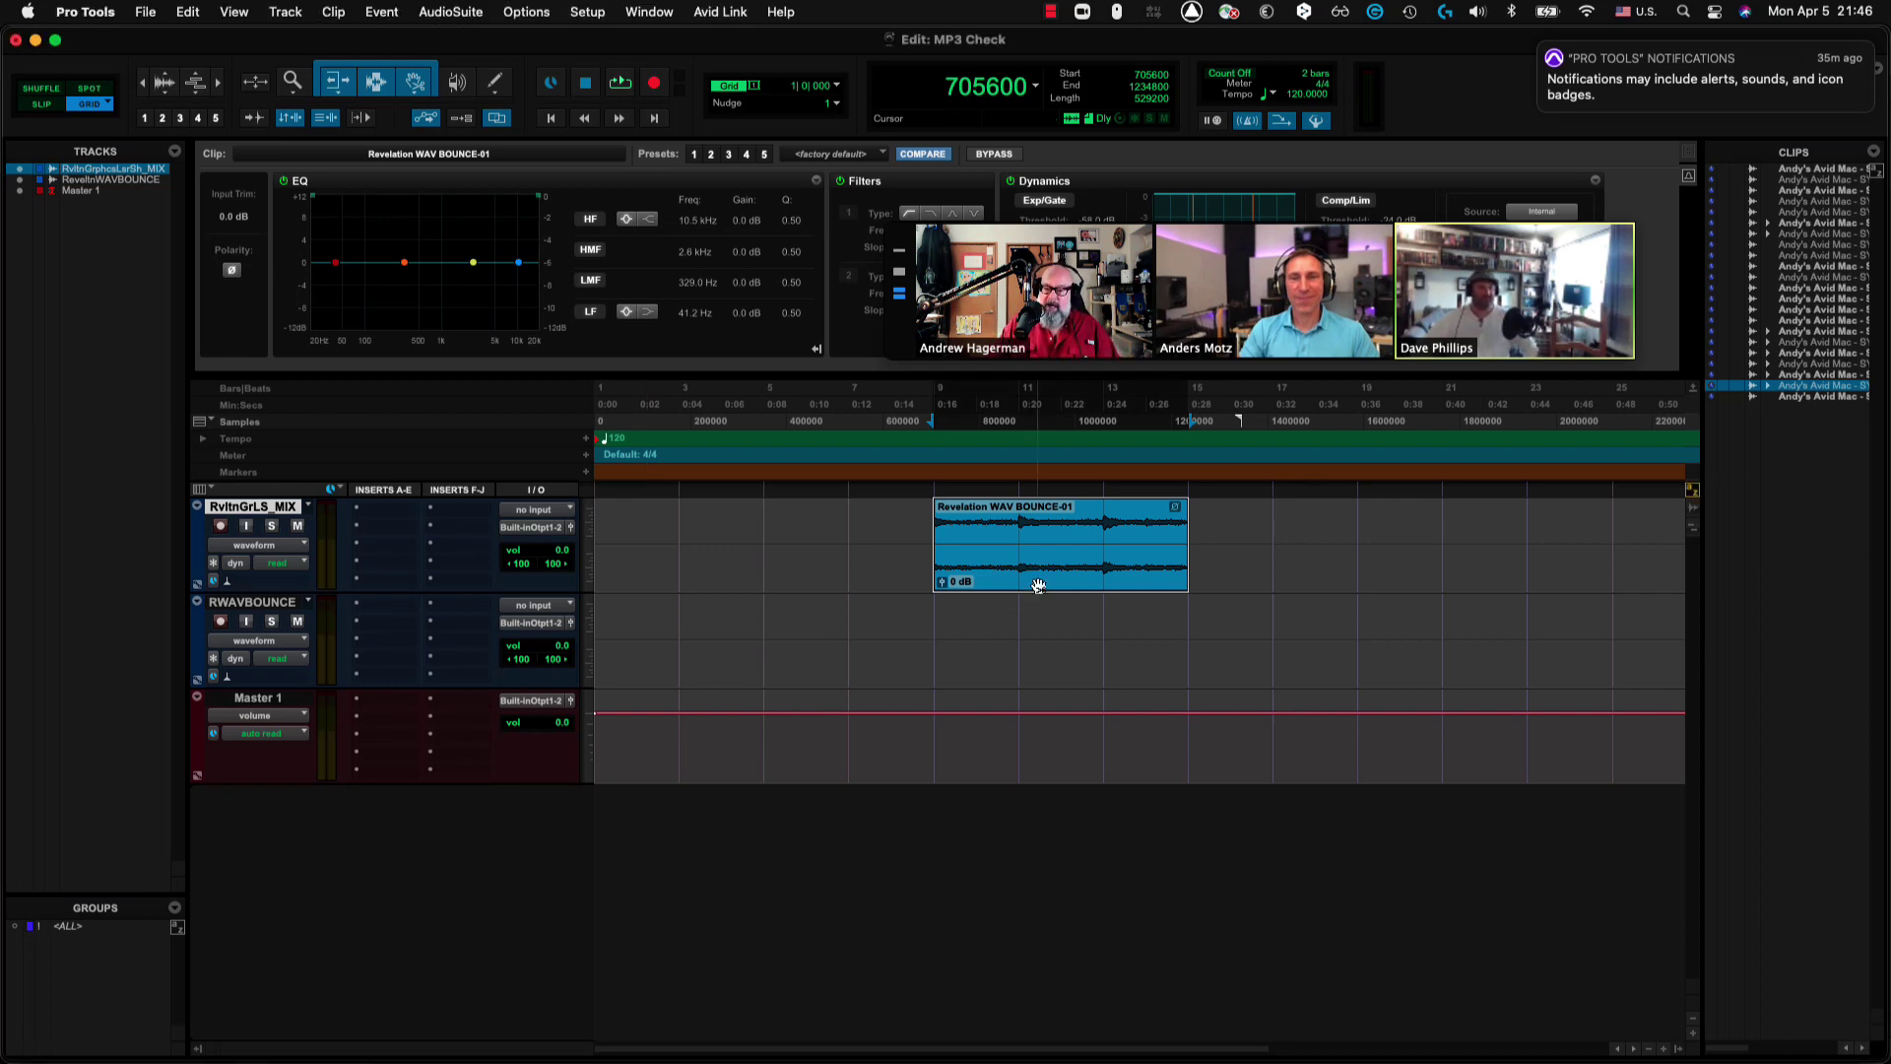
key("KP_Add")
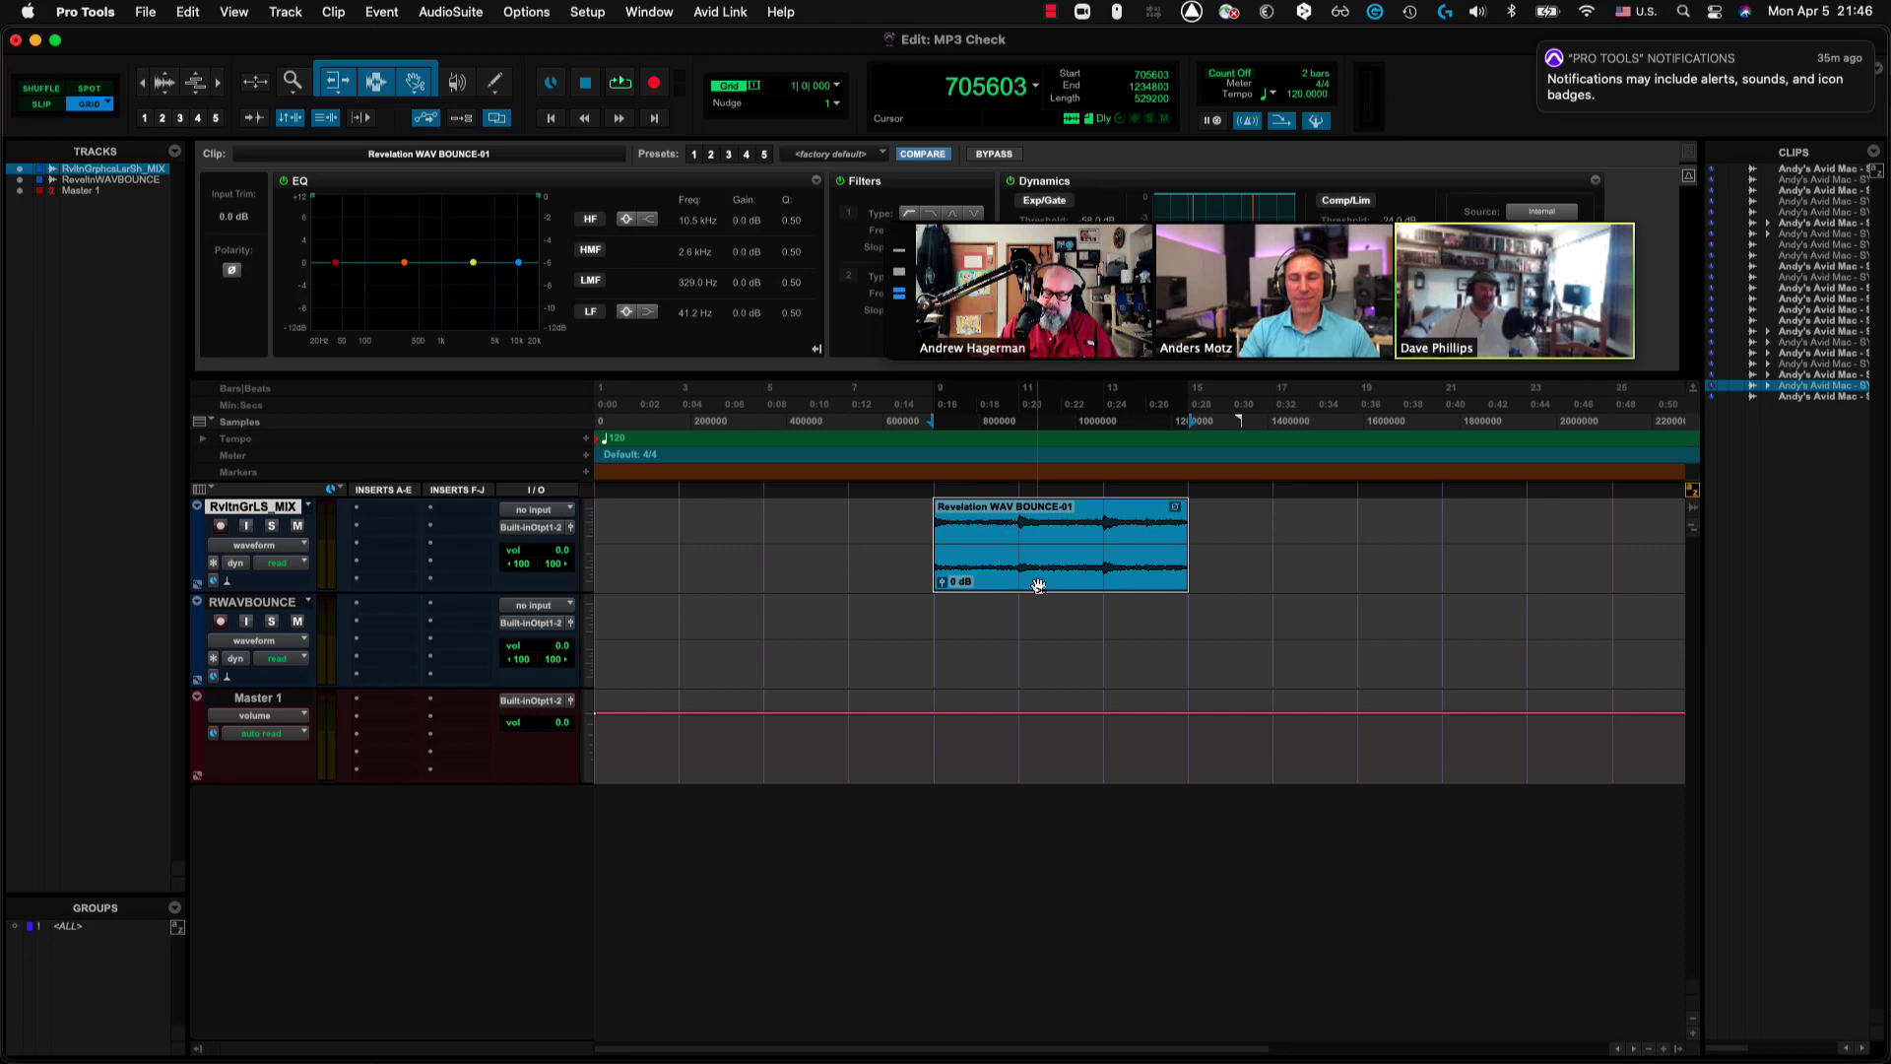
key("KP_Subtract")
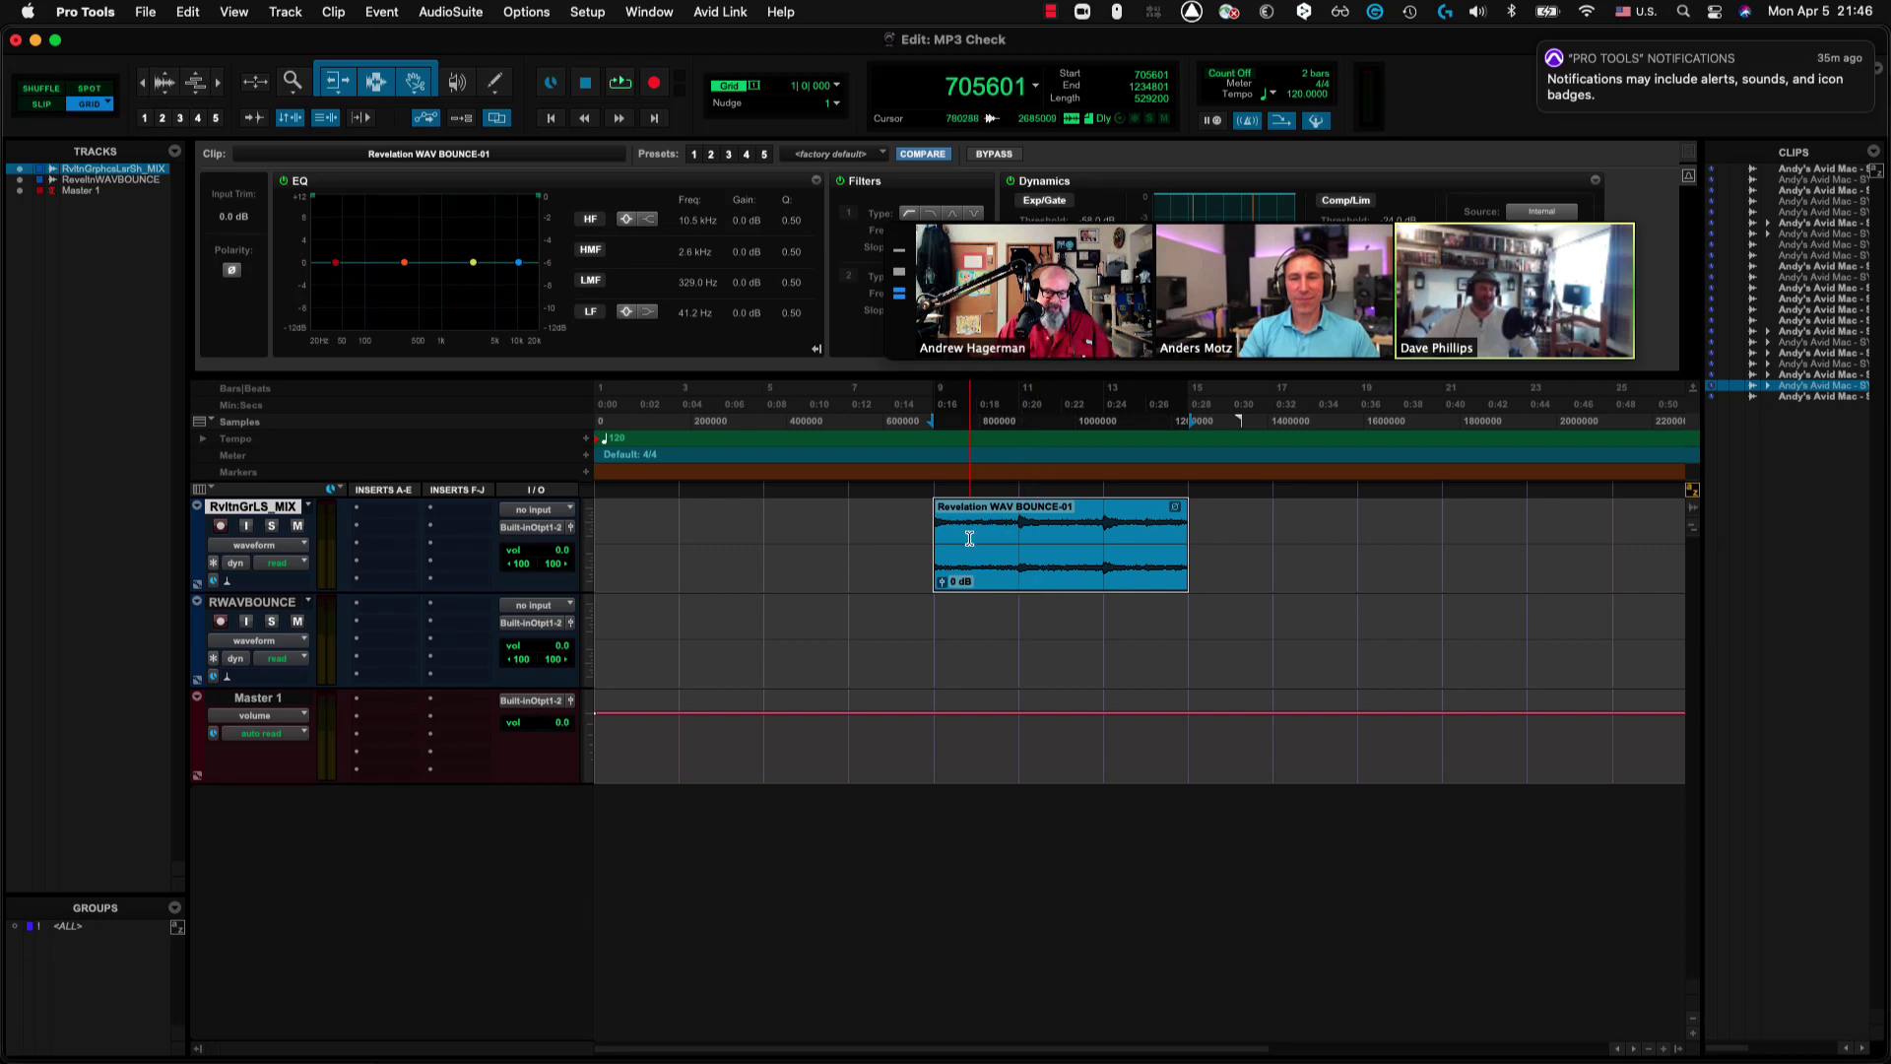
Place the edit cursor at the start of the WAV bounce clip and nudge it by single samples to 705605.
left_click(931, 516)
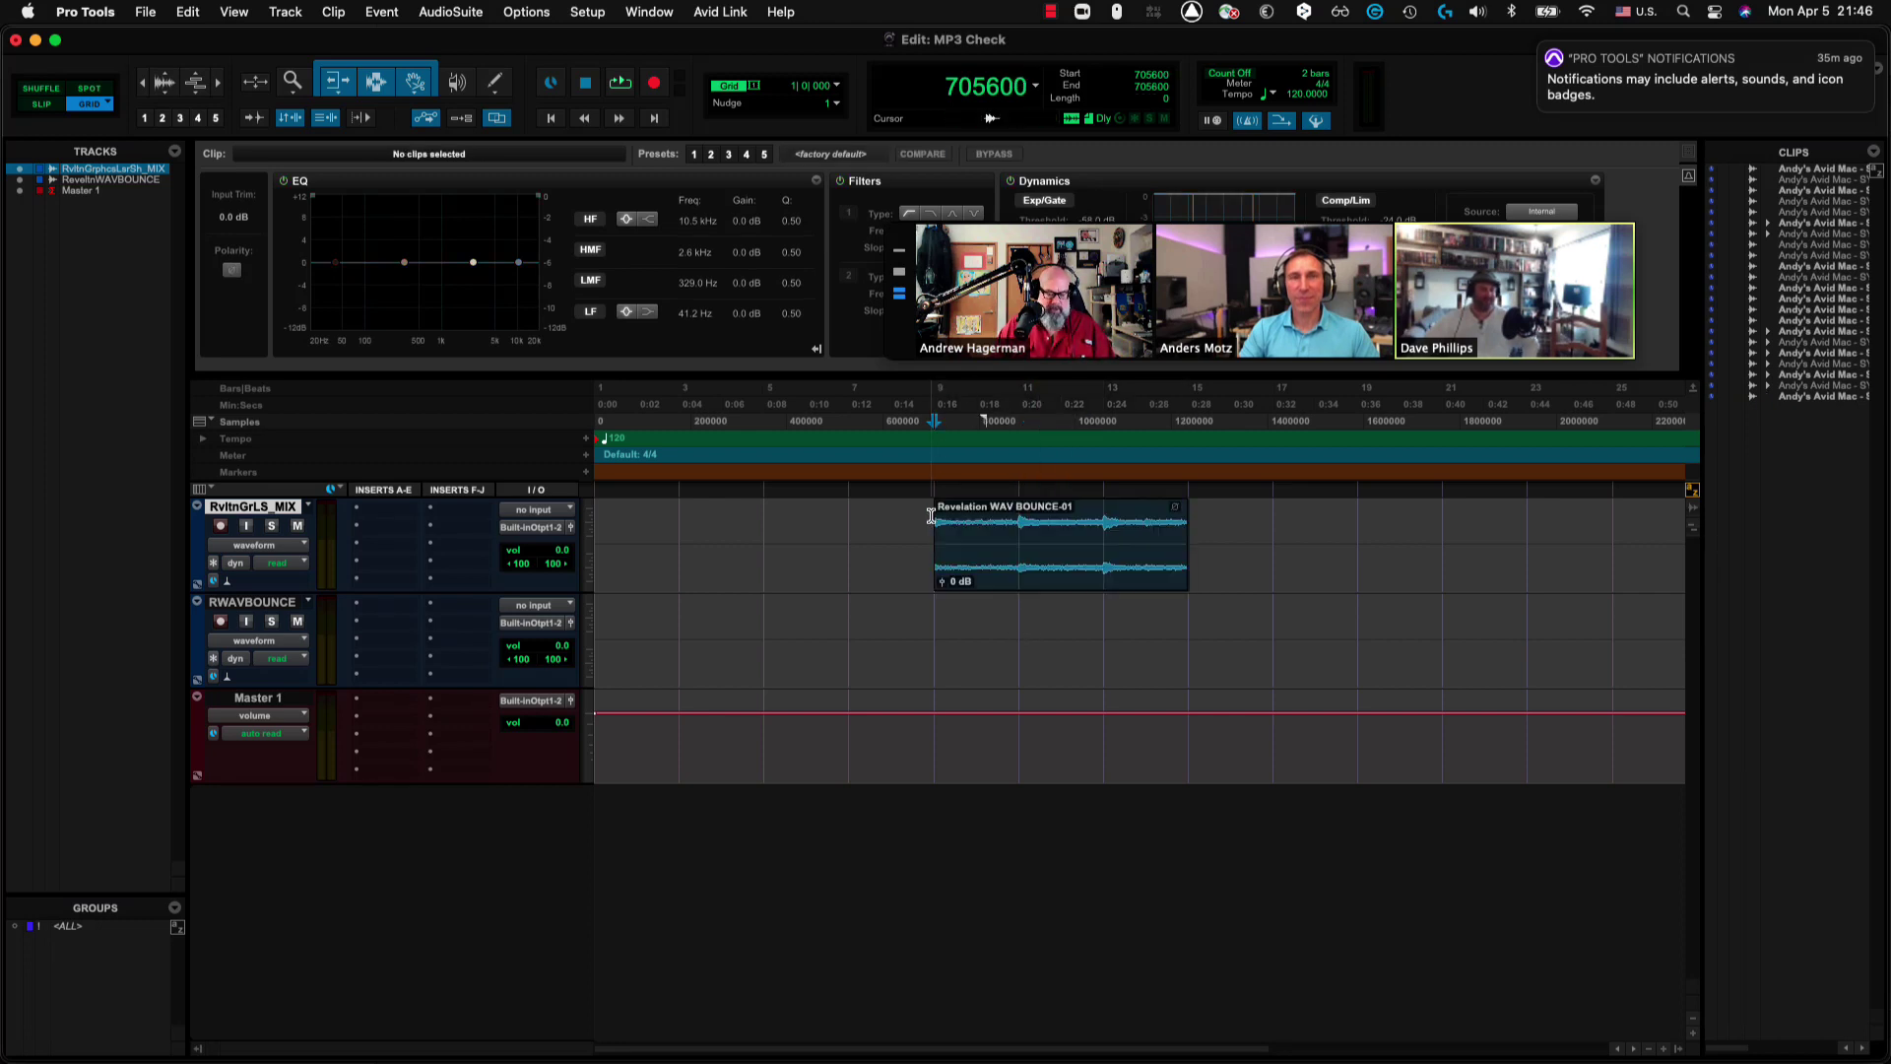
key("super+bracketright")
key("super+bracketright")
key("super+bracketright")
key("super+bracketright")
key("super+bracketright")
key("super+bracketright")
key("super+bracketright")
key("super+bracketright")
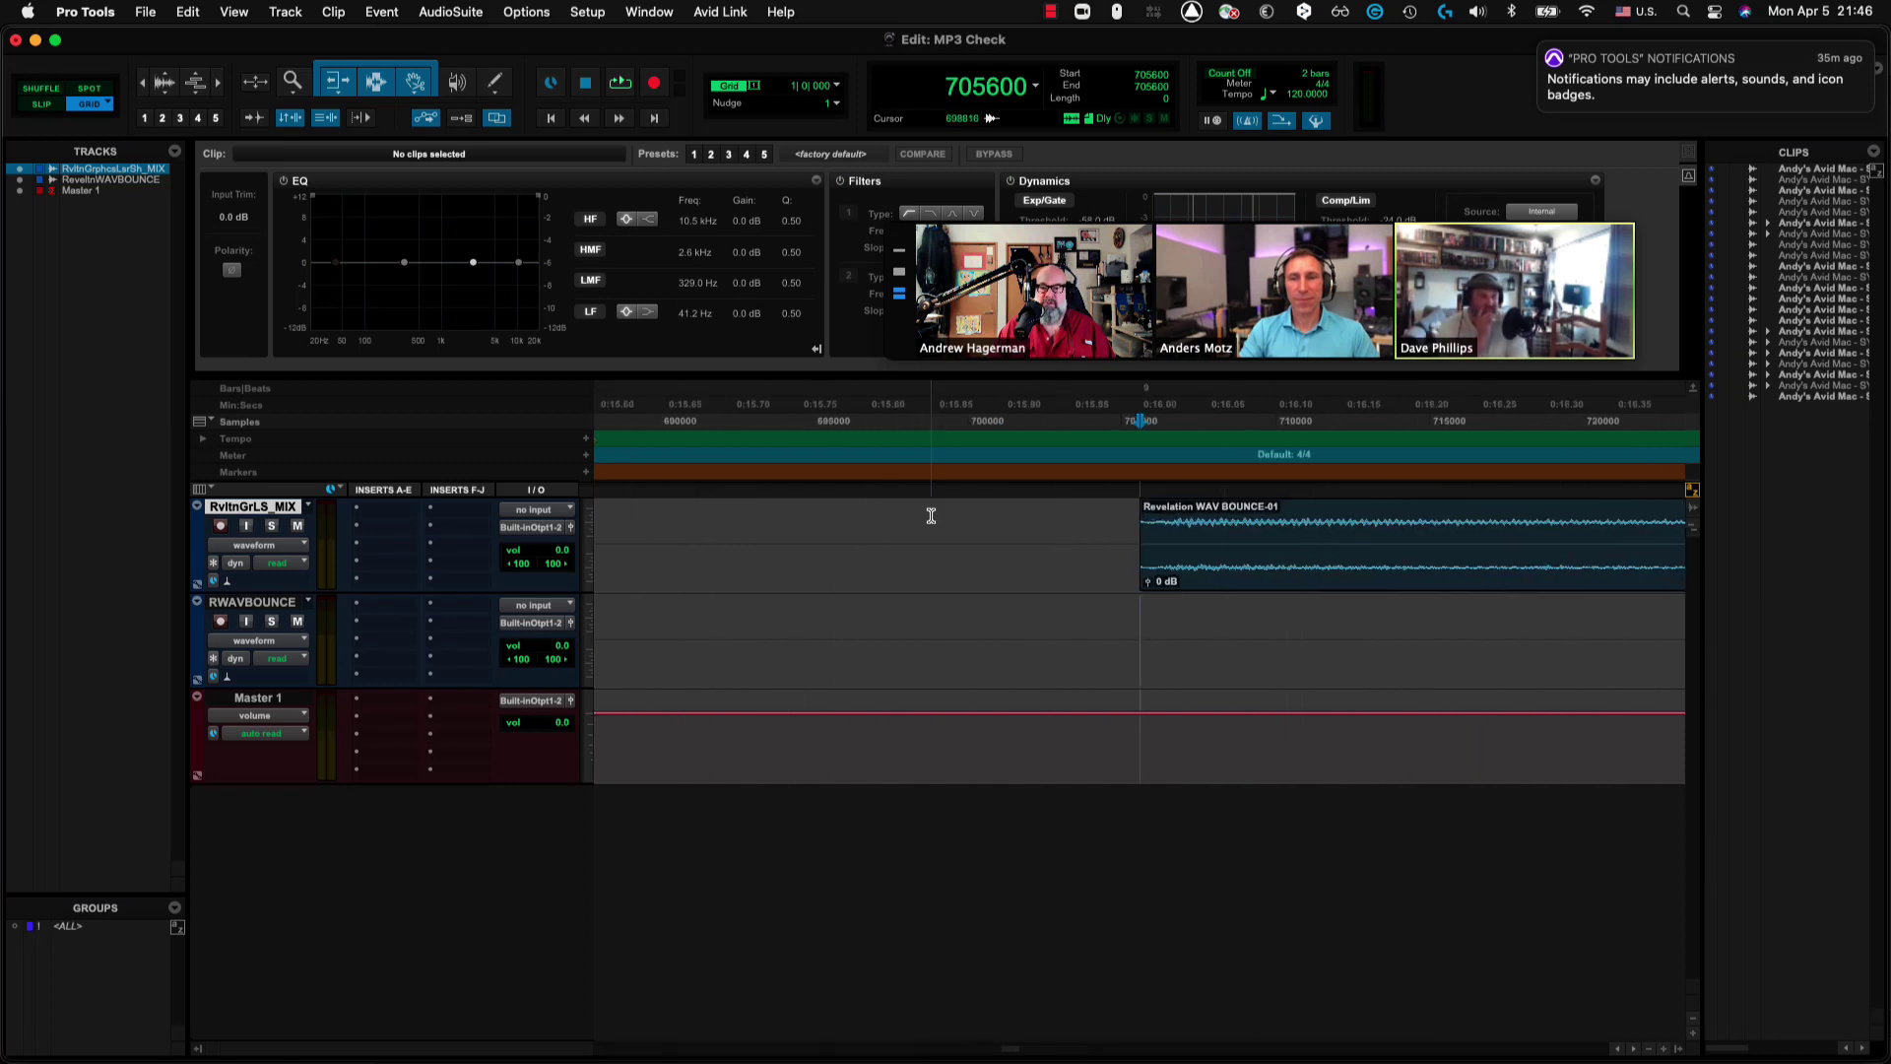
key("super+bracketleft")
key("super+bracketleft")
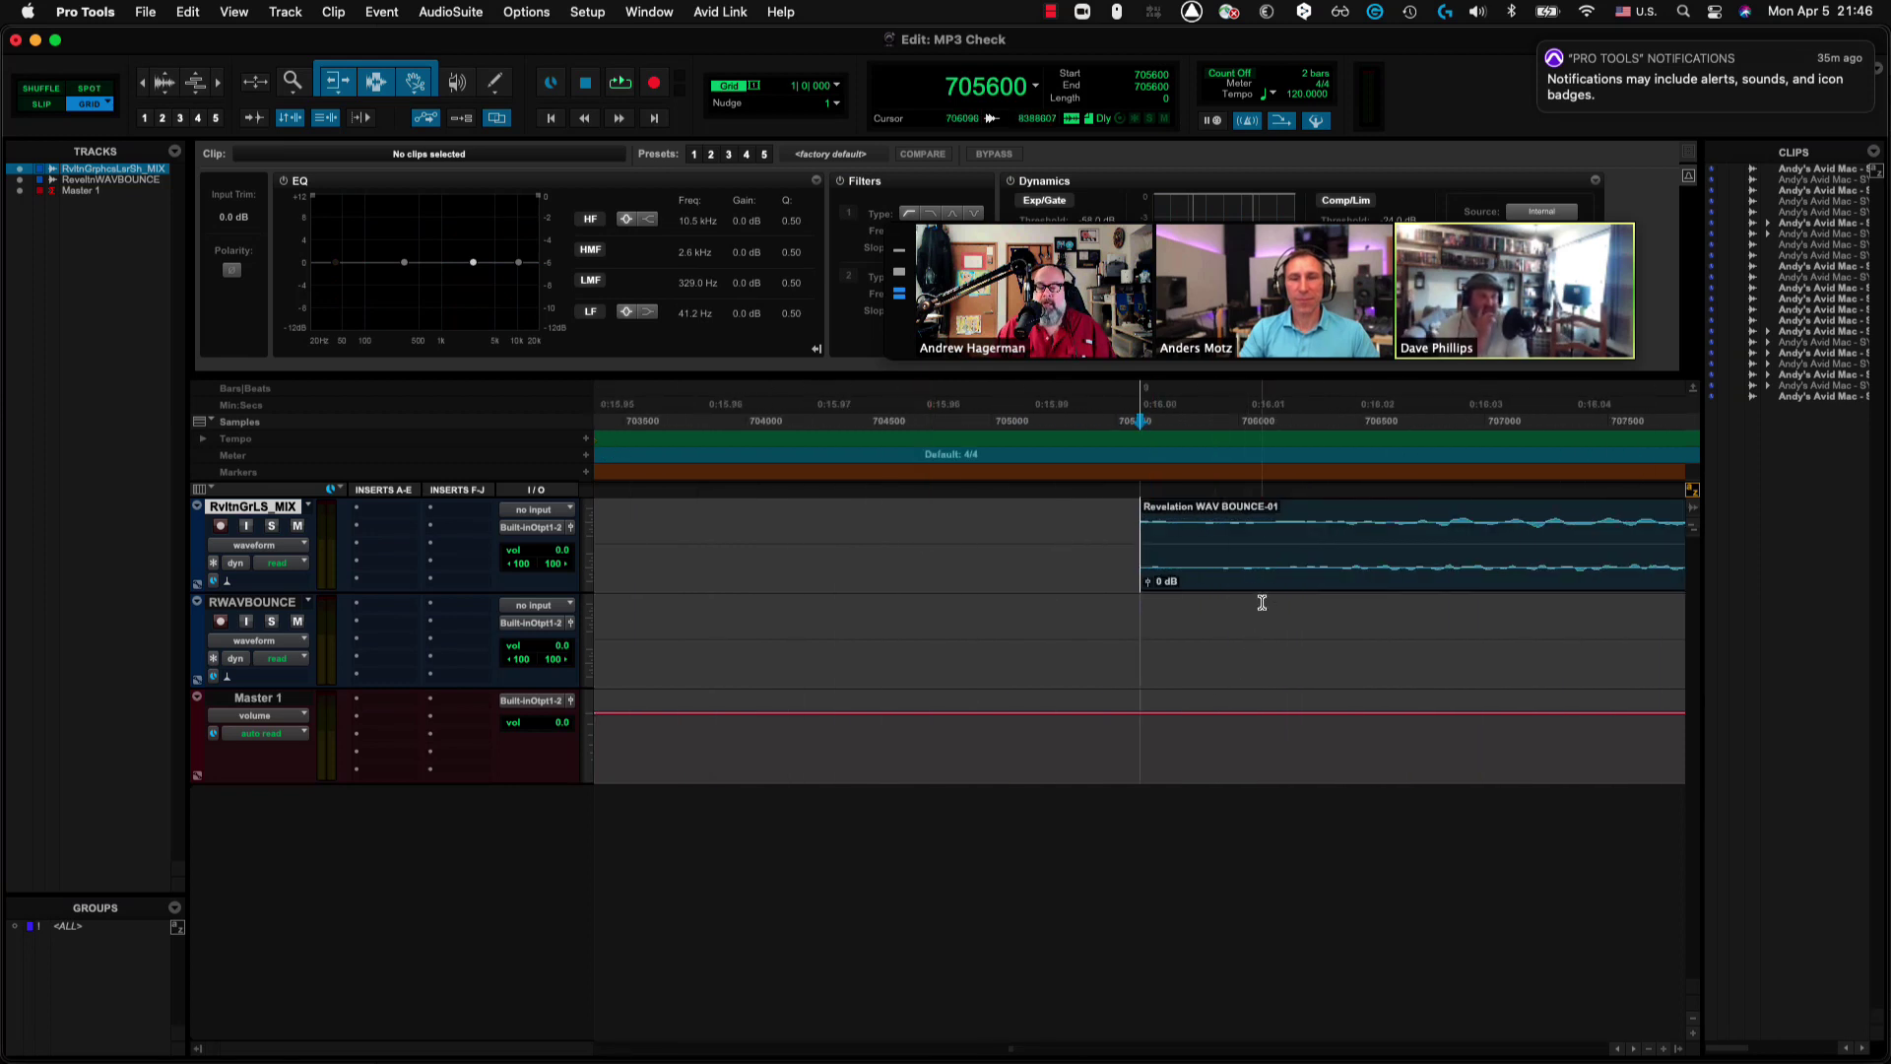
key("super+bracketleft")
key("super+bracketleft")
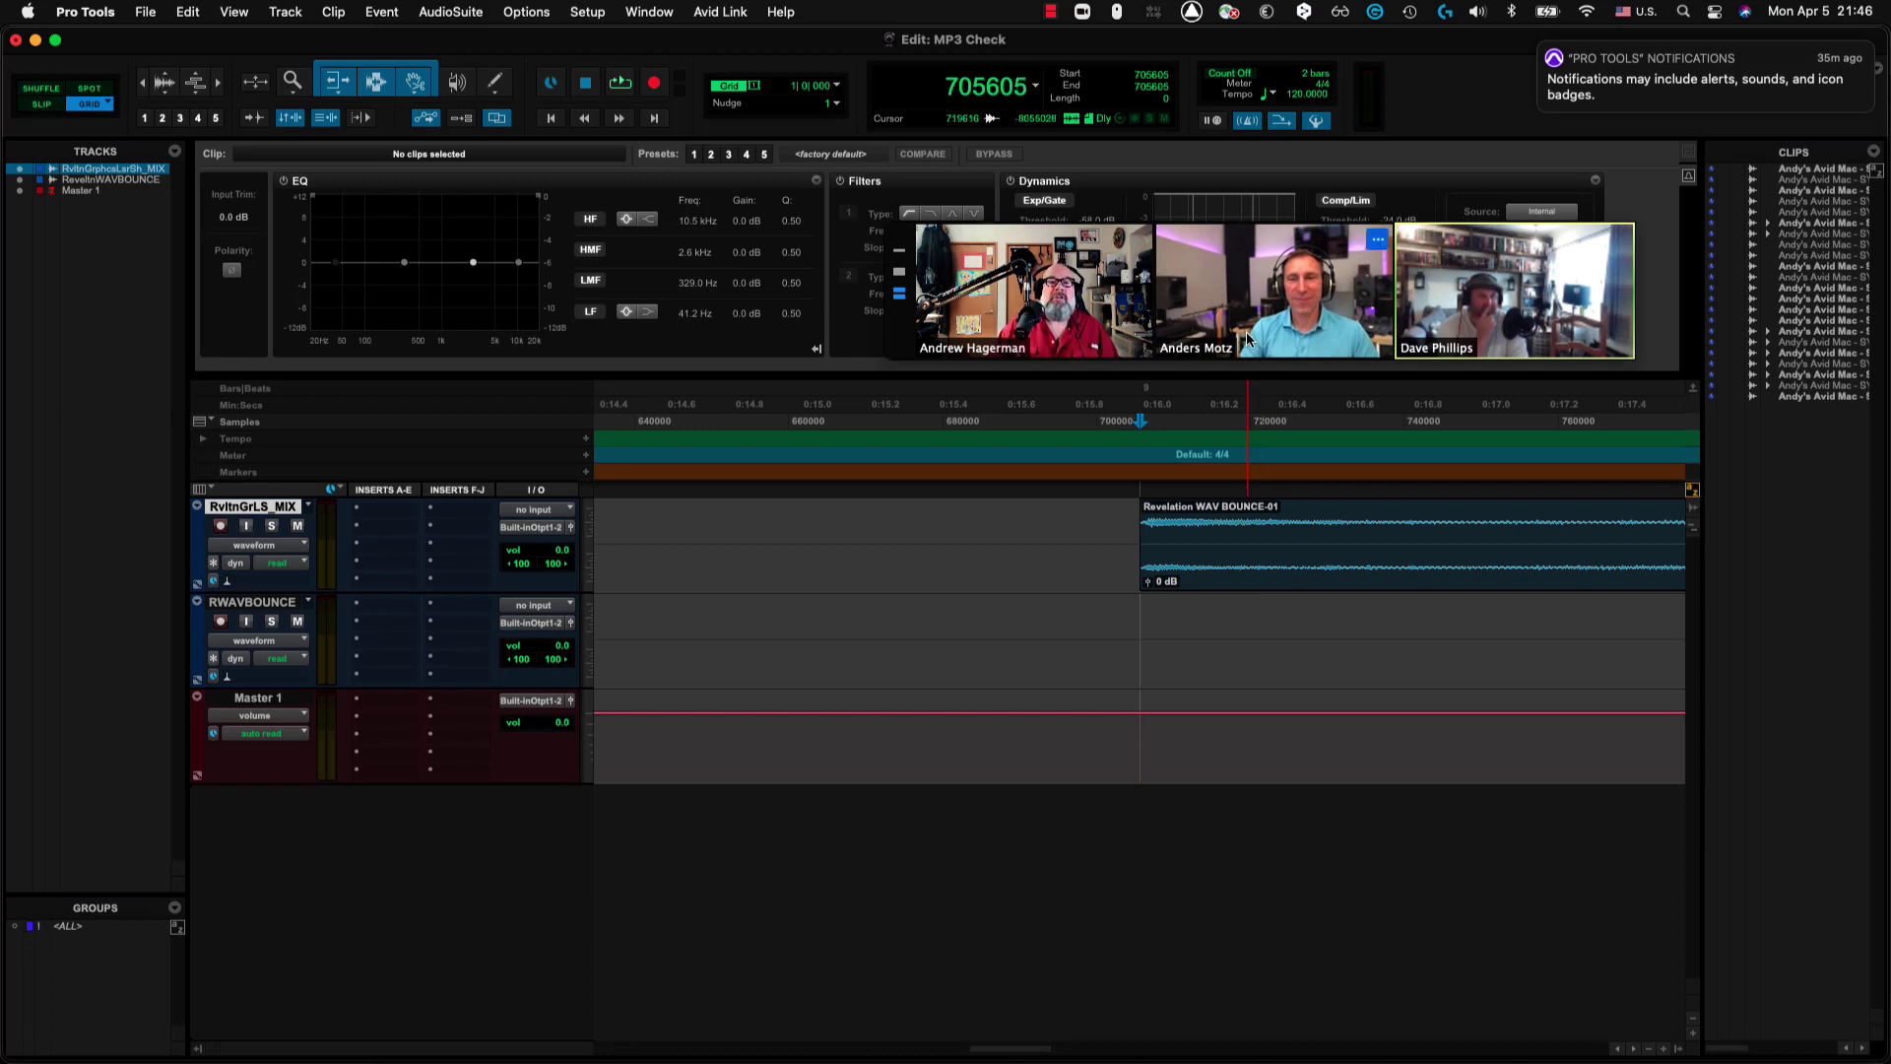
Change the nudge value's time scale from samples to Bars|Beats.
left_click(835, 104)
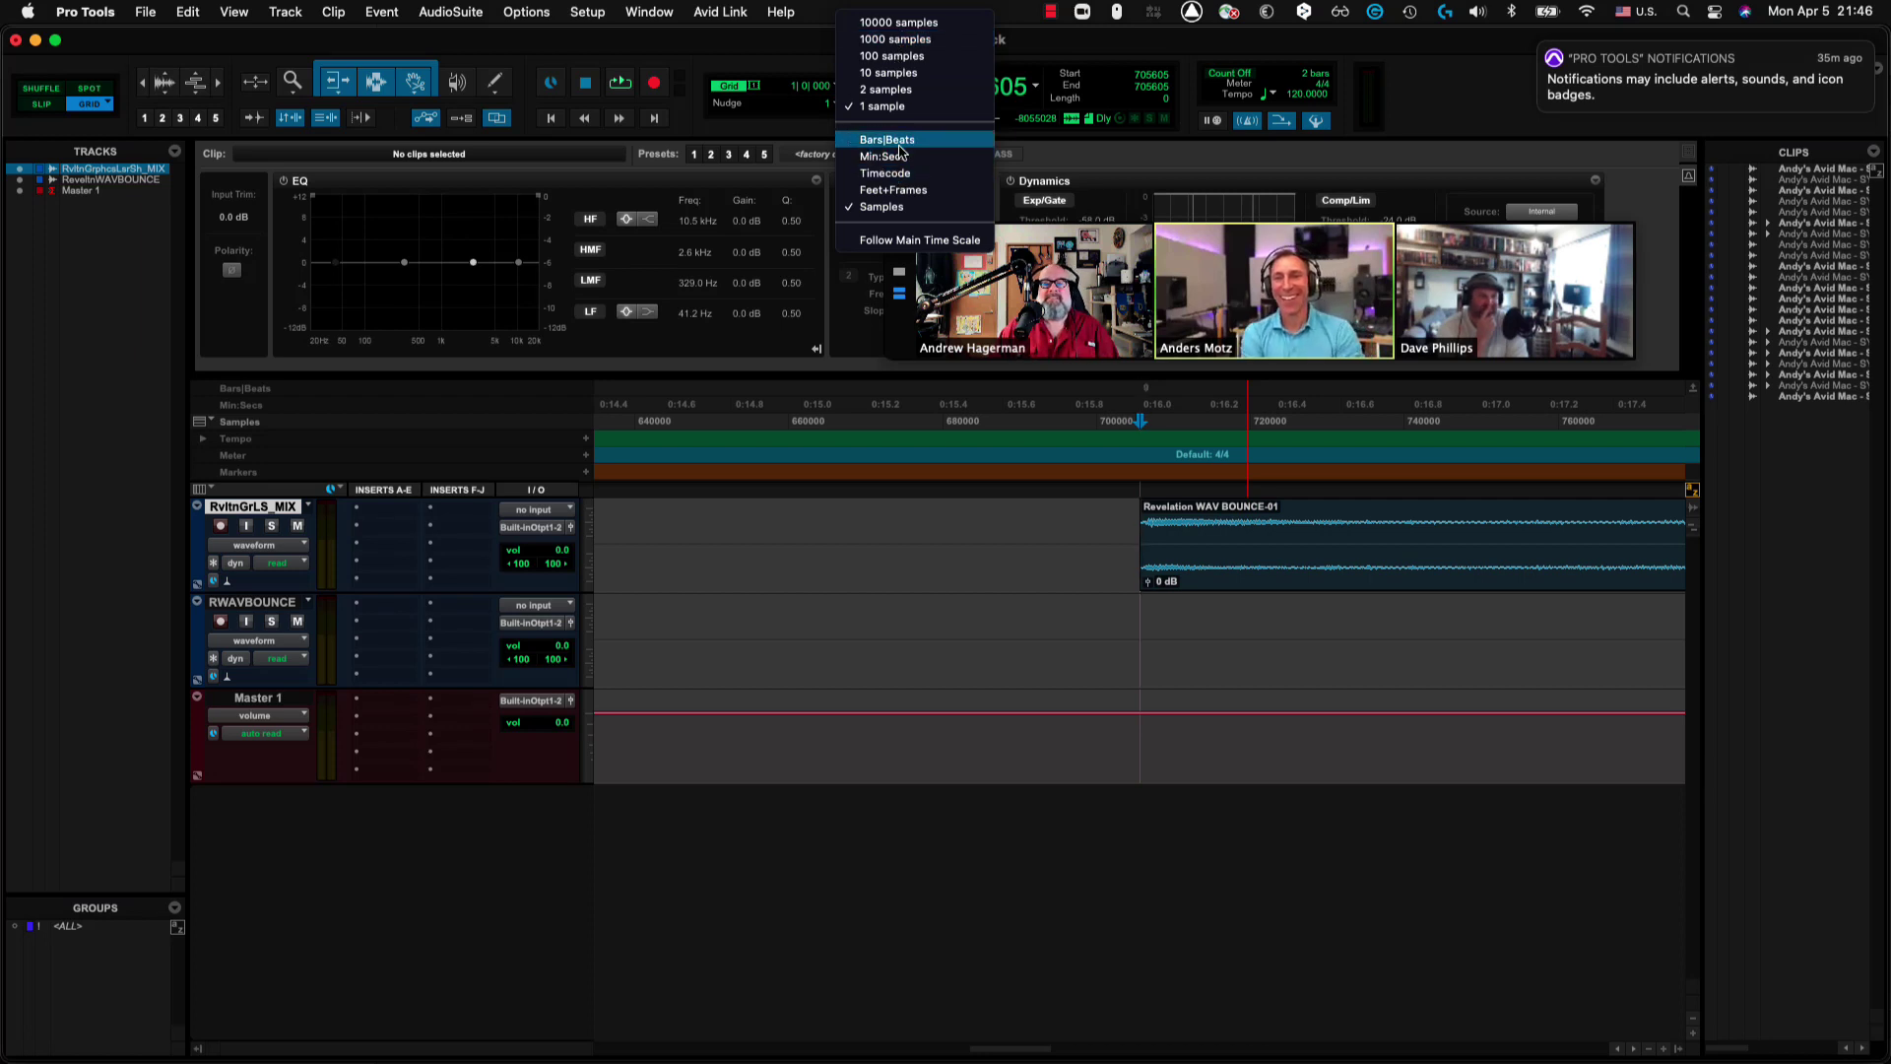
left_click(946, 642)
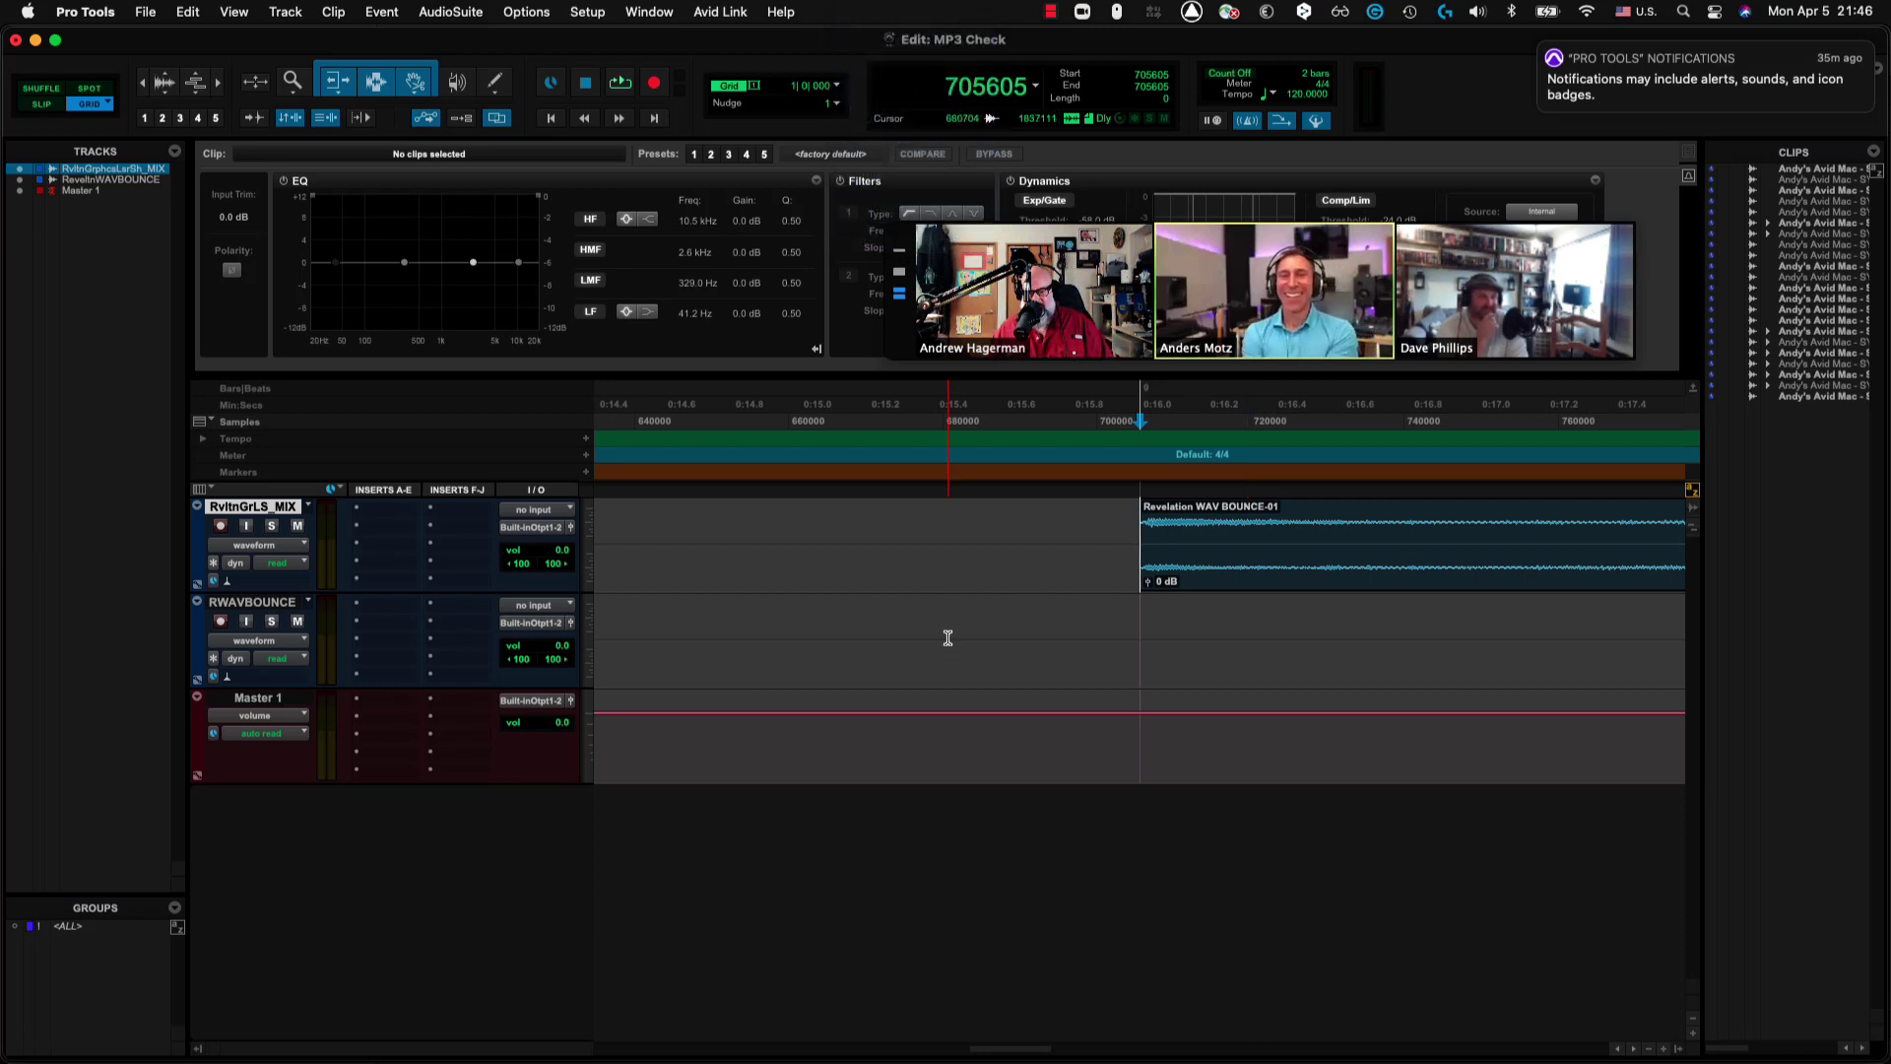
left_click(836, 103)
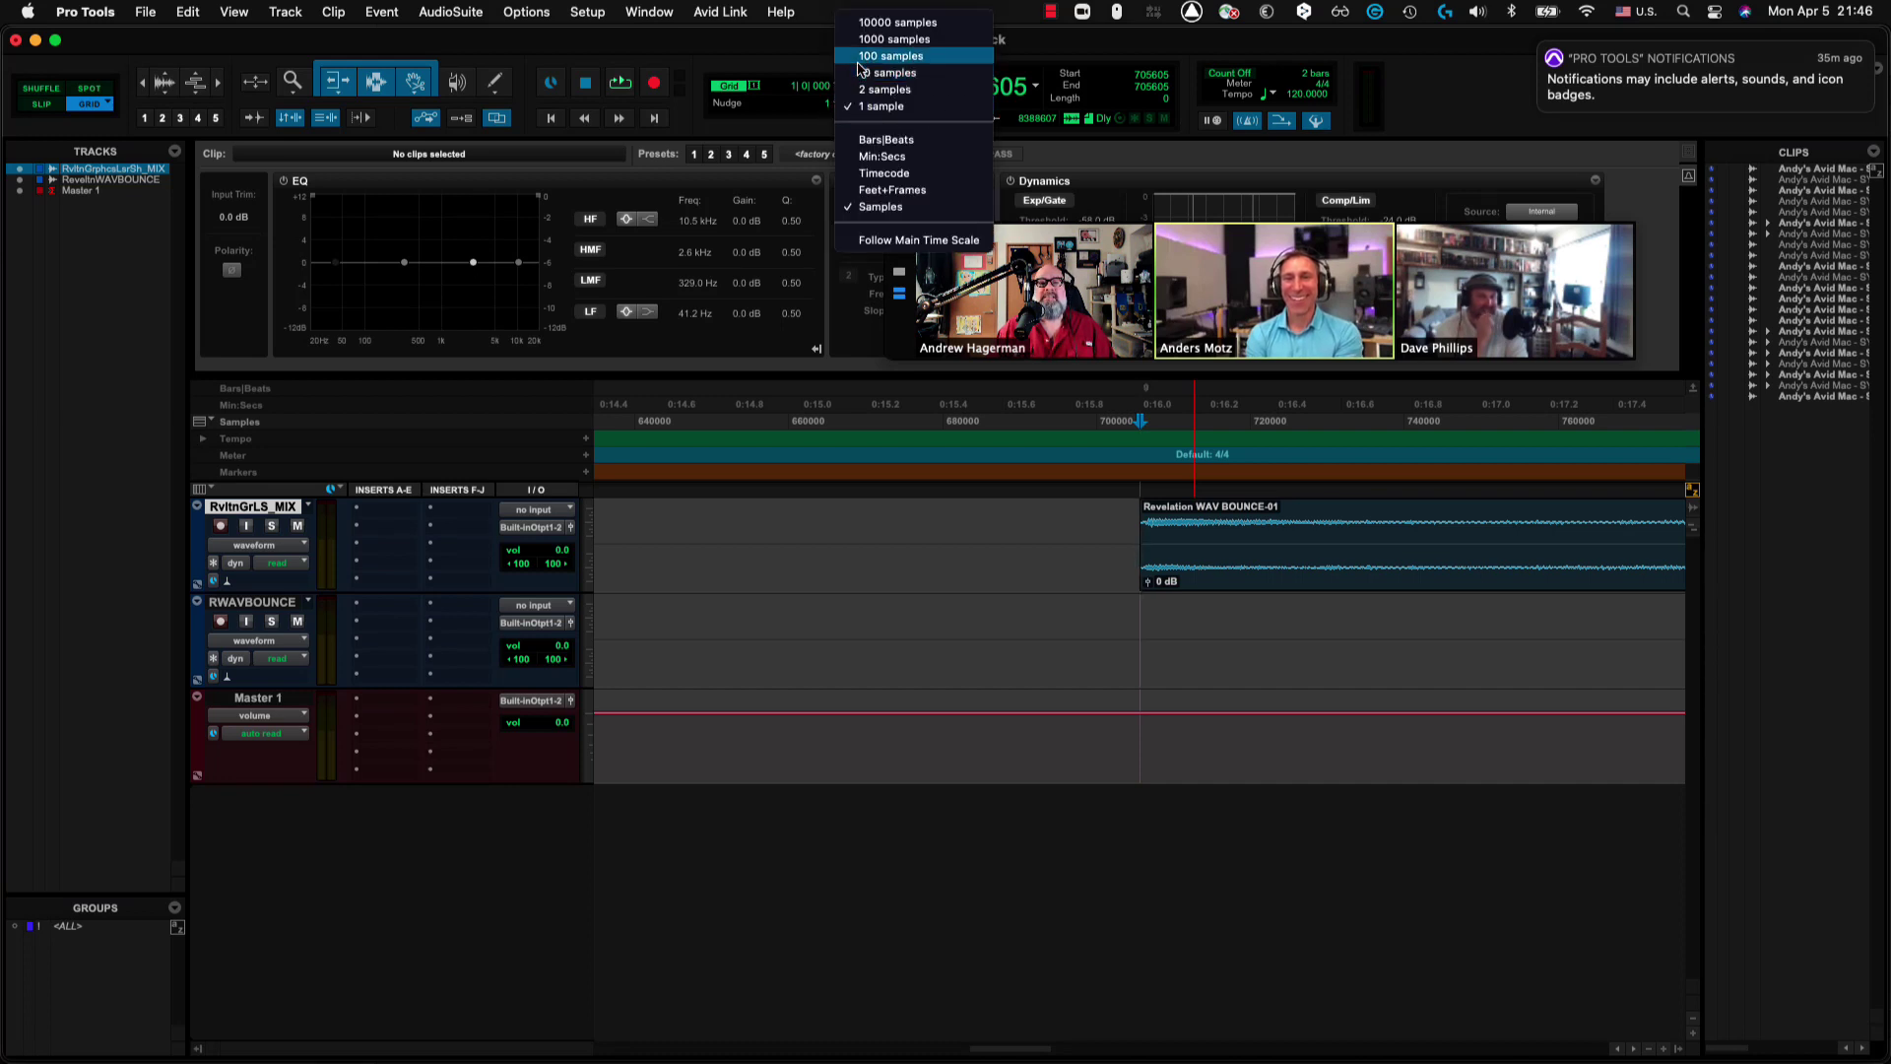
left_click(886, 140)
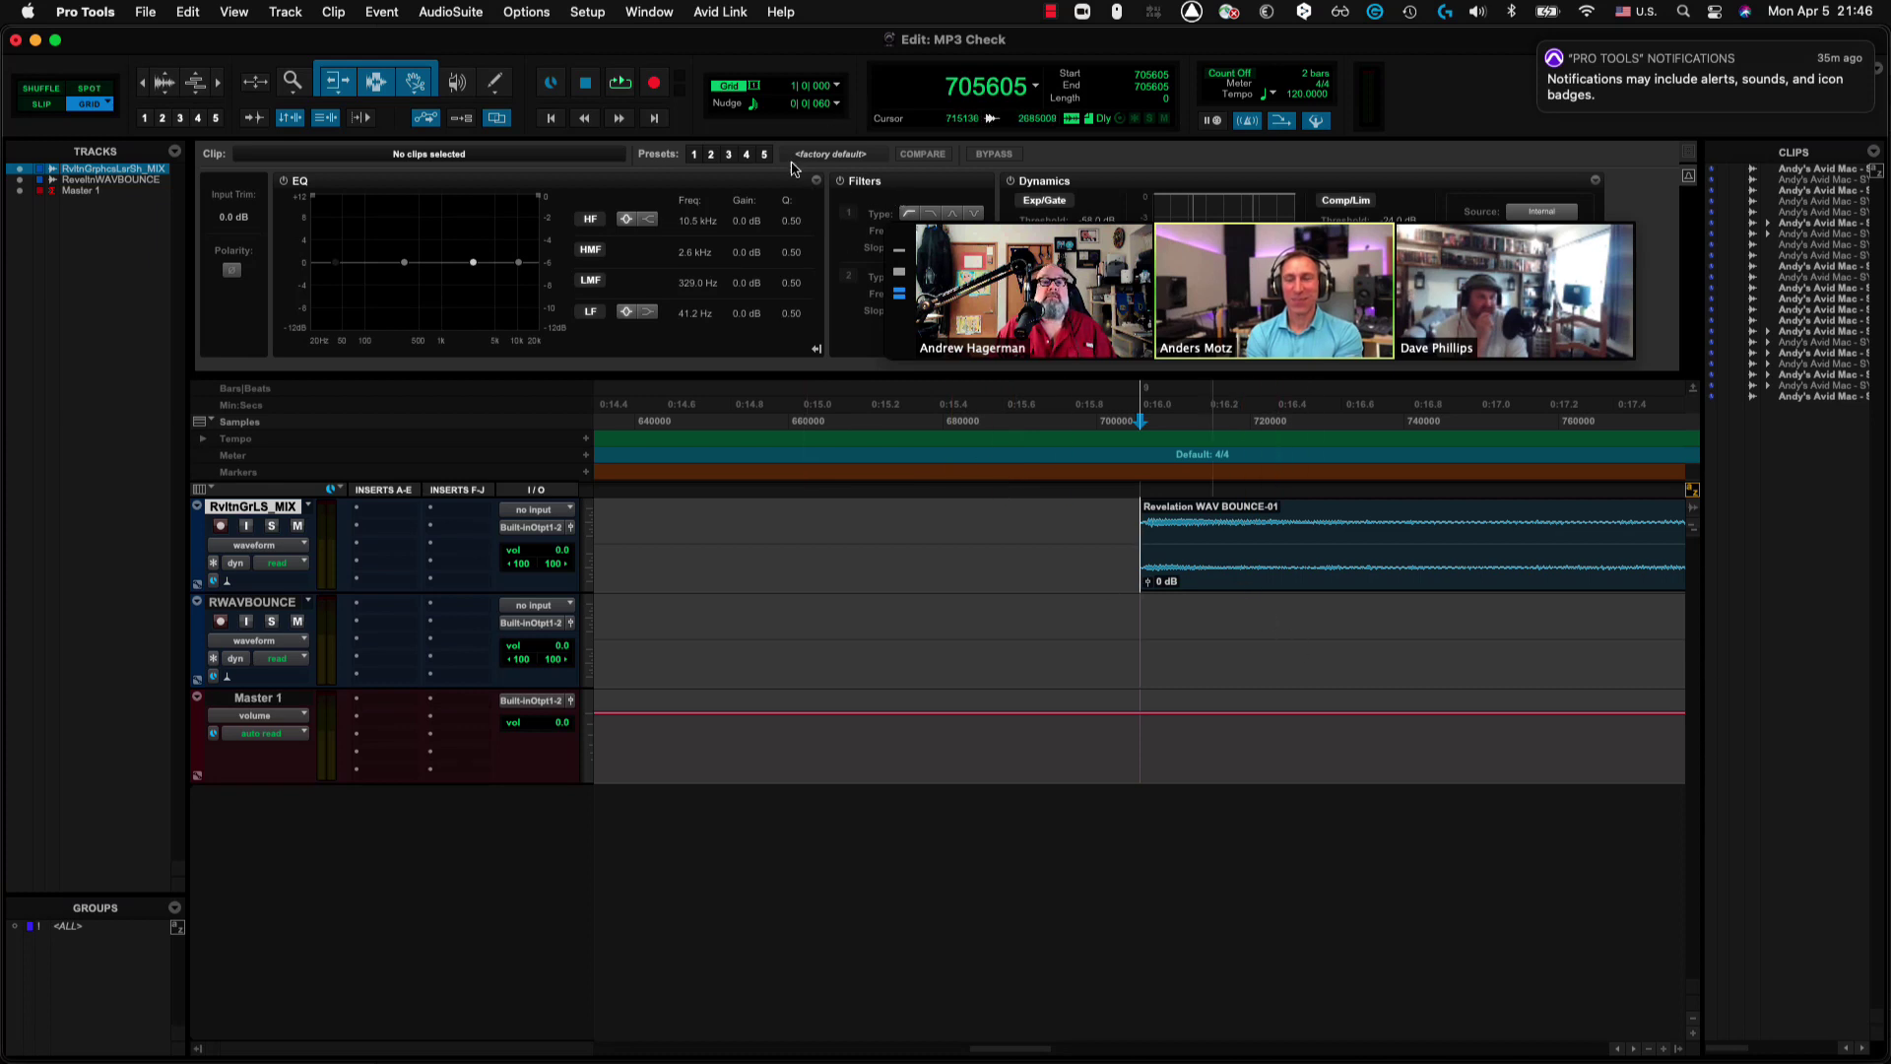
Nudge the edit cursor later in 0|0|060 steps to sample 712495.
key("super+bracketleft")
key("super+bracketleft")
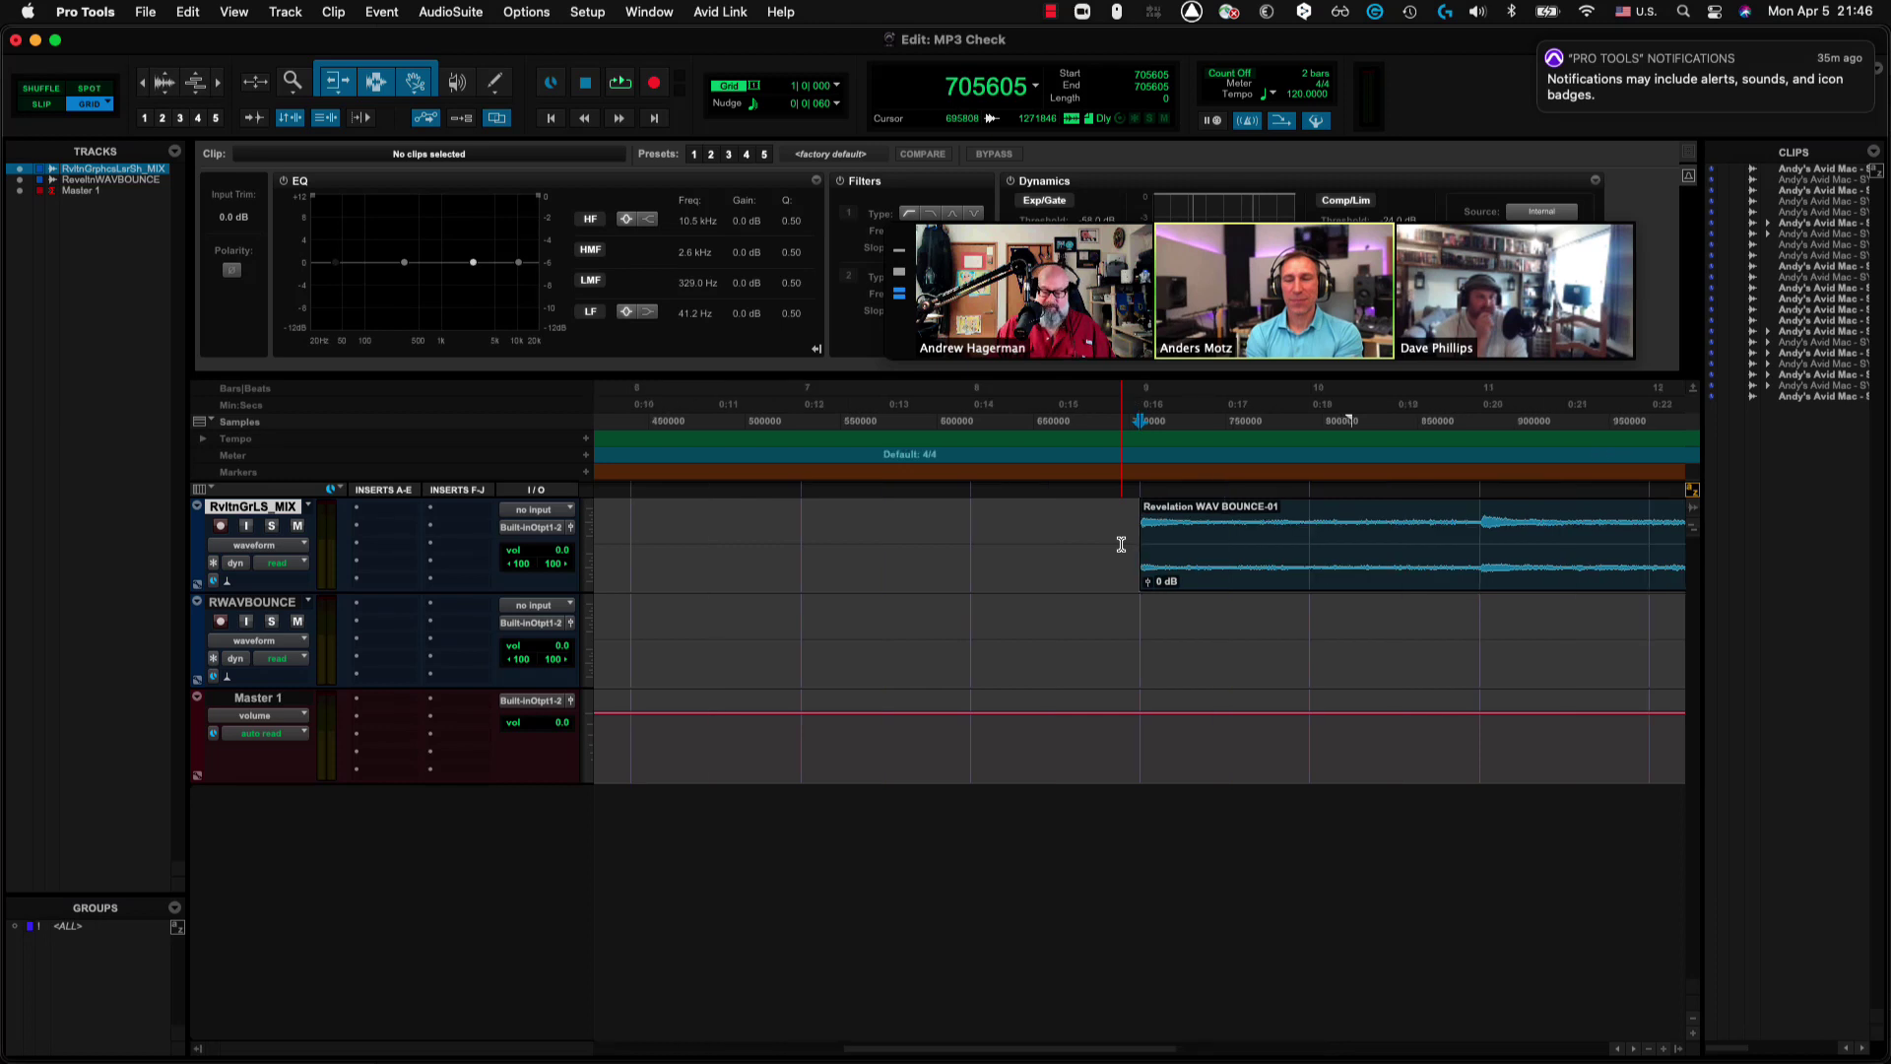
key("KP_Add")
key("KP_Add")
key("KP_Add")
key("KP_Add")
key("KP_Add")
key("KP_Add")
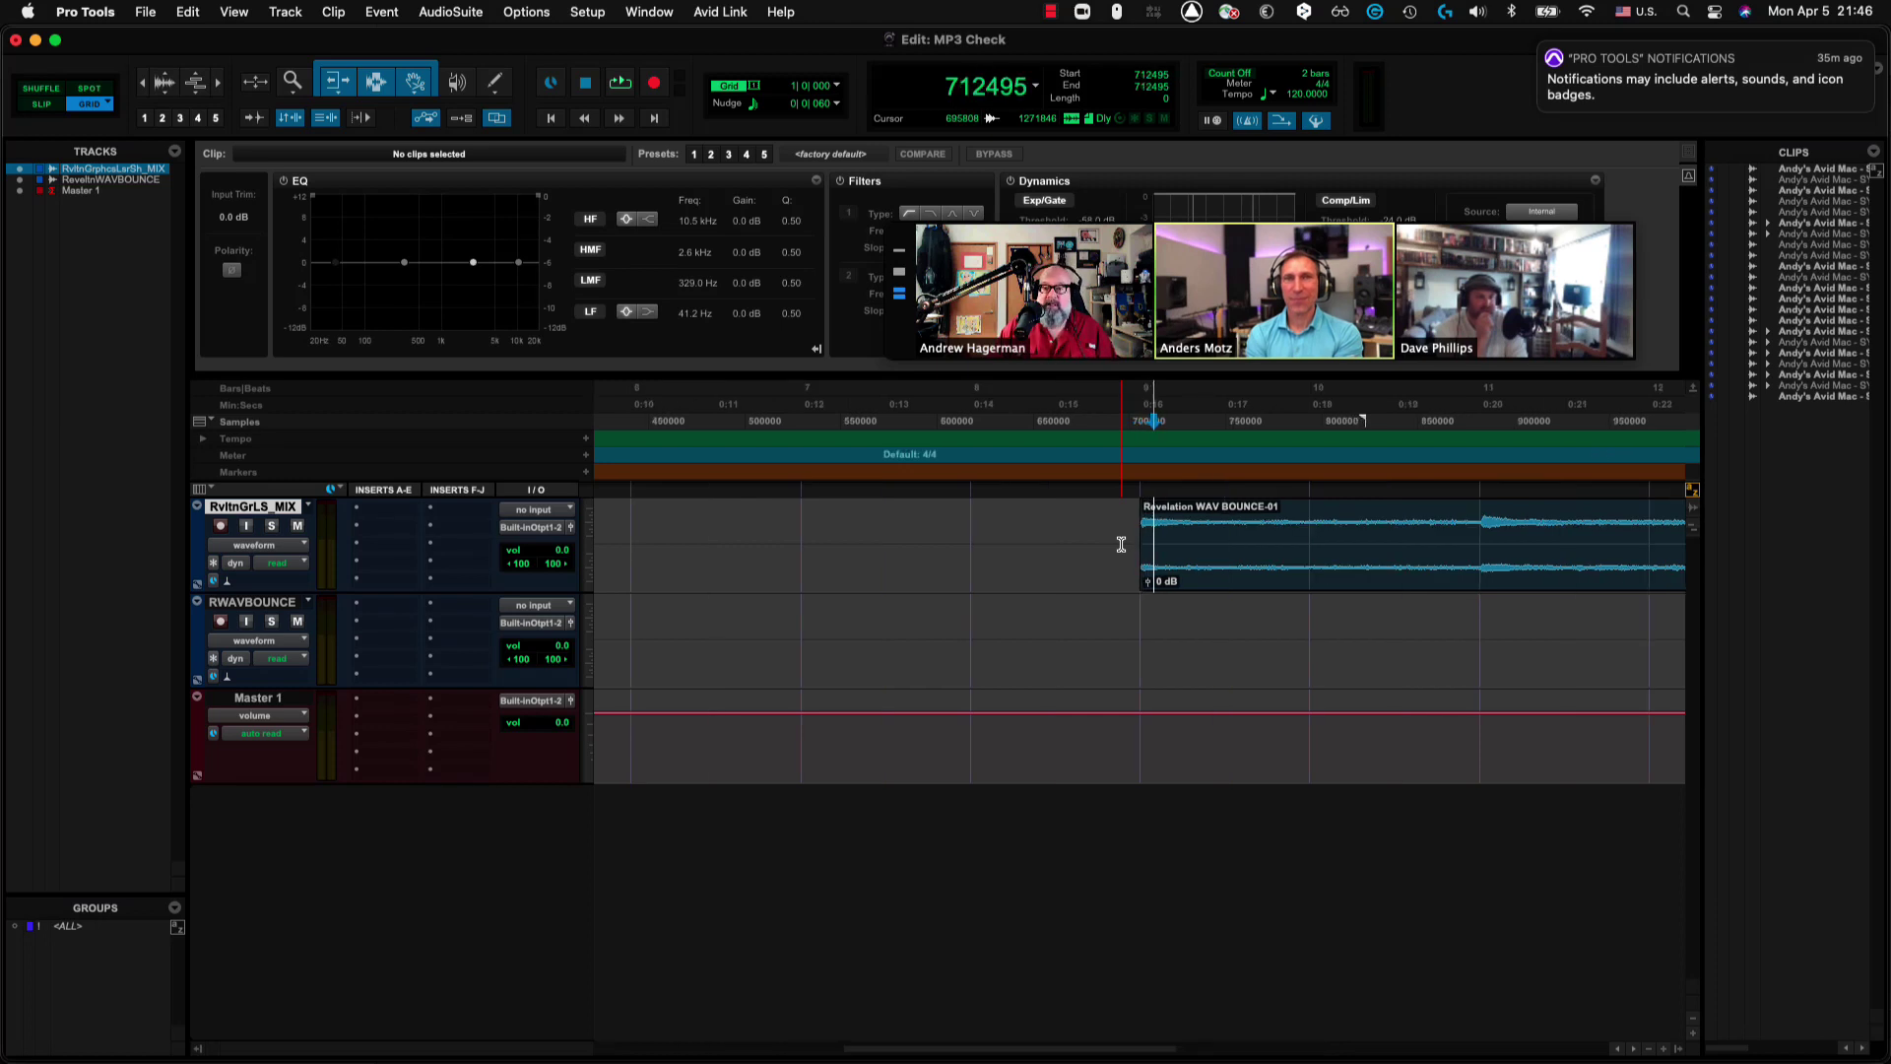
Nudge the WAV bounce clip later in 0|0|060 steps to sample 715247 and move it back to start at 705600.
left_click(1271, 571)
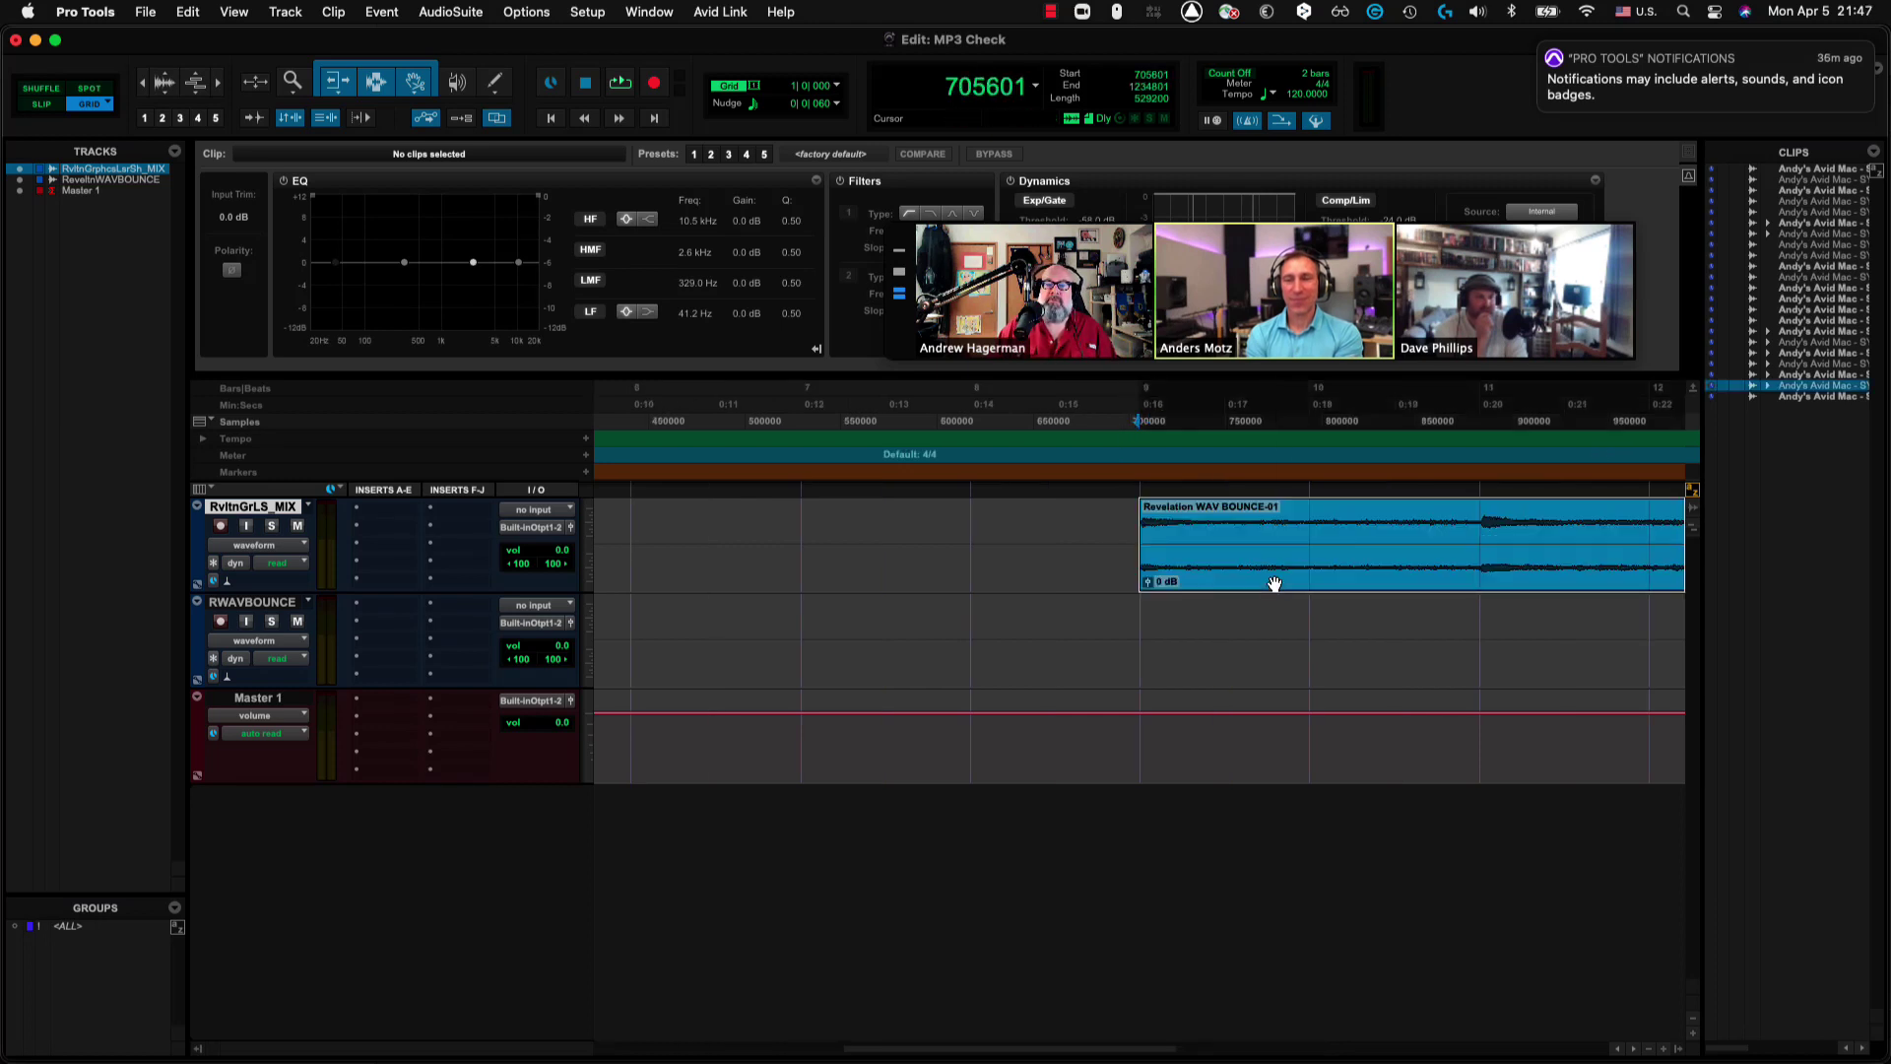
key("KP_Add")
key("KP_Add")
key("KP_Add")
key("KP_Add")
key("KP_Add")
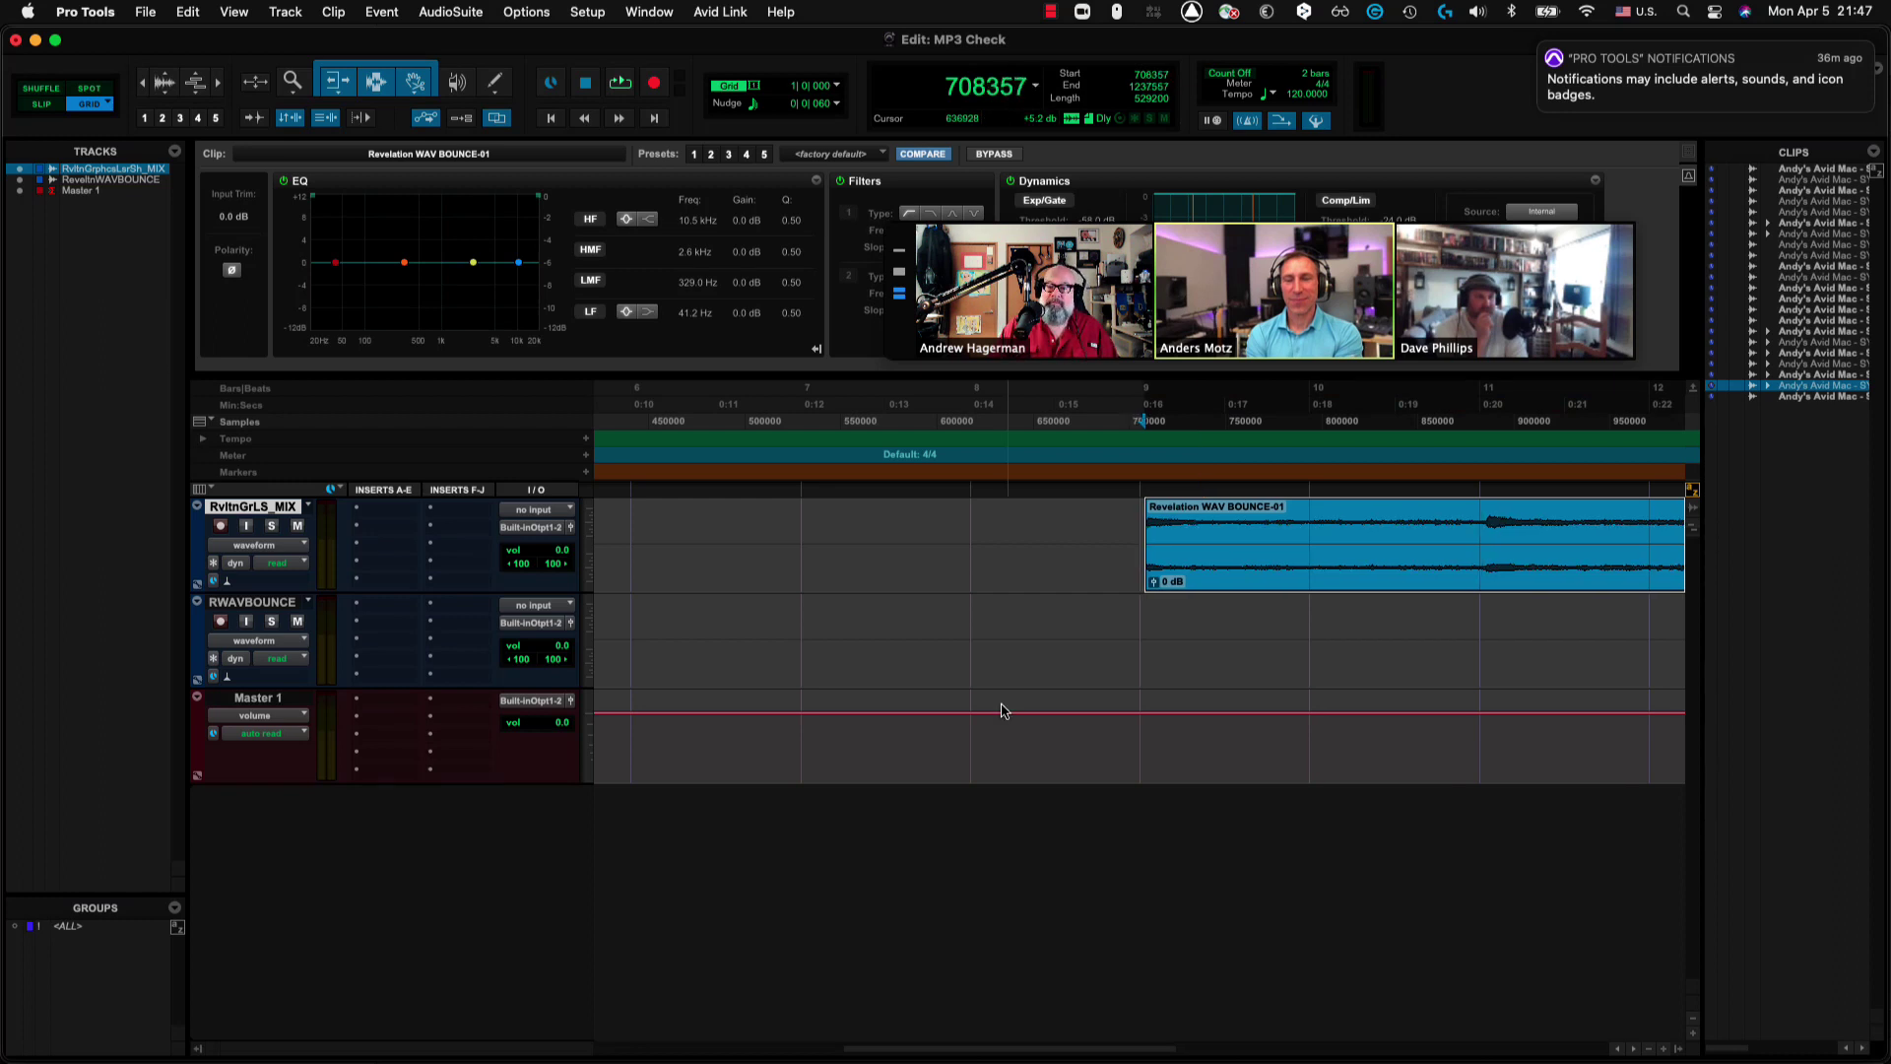
key("KP_Add")
key("KP_Add")
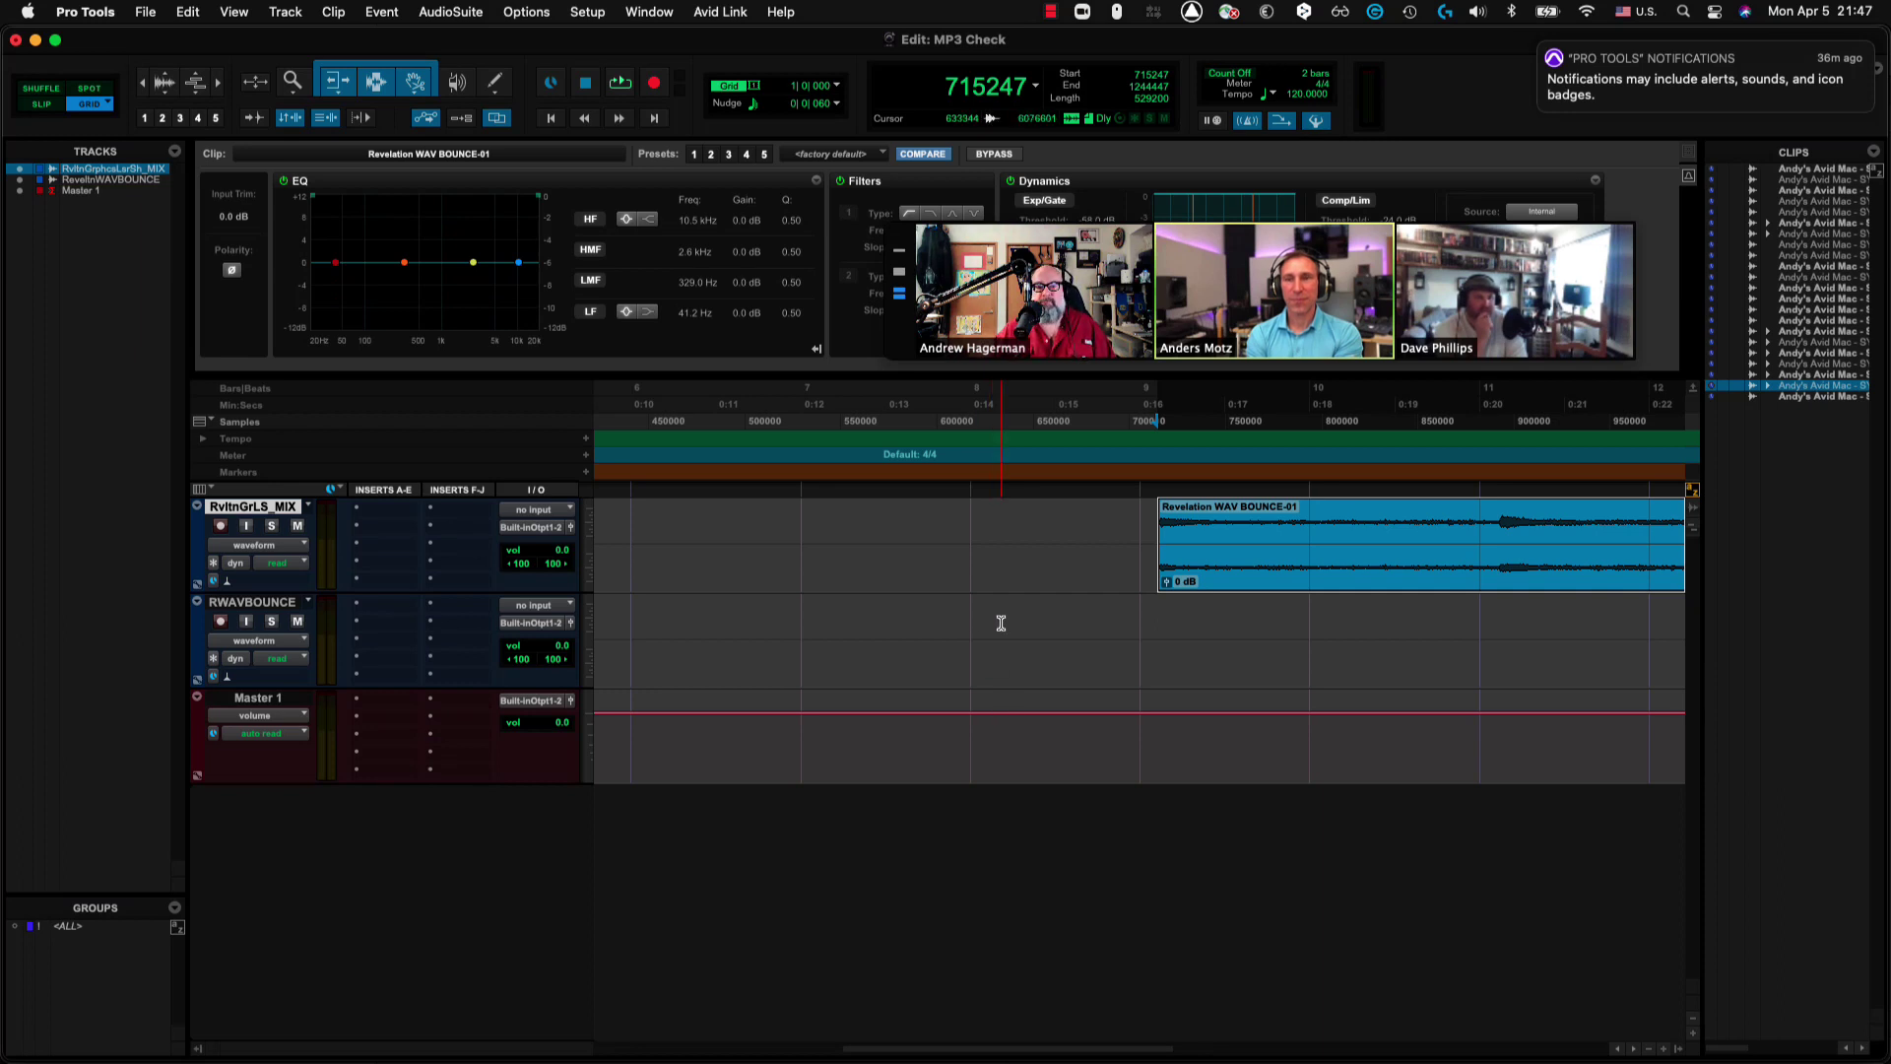
left_click_drag(1331, 591, 1312, 594)
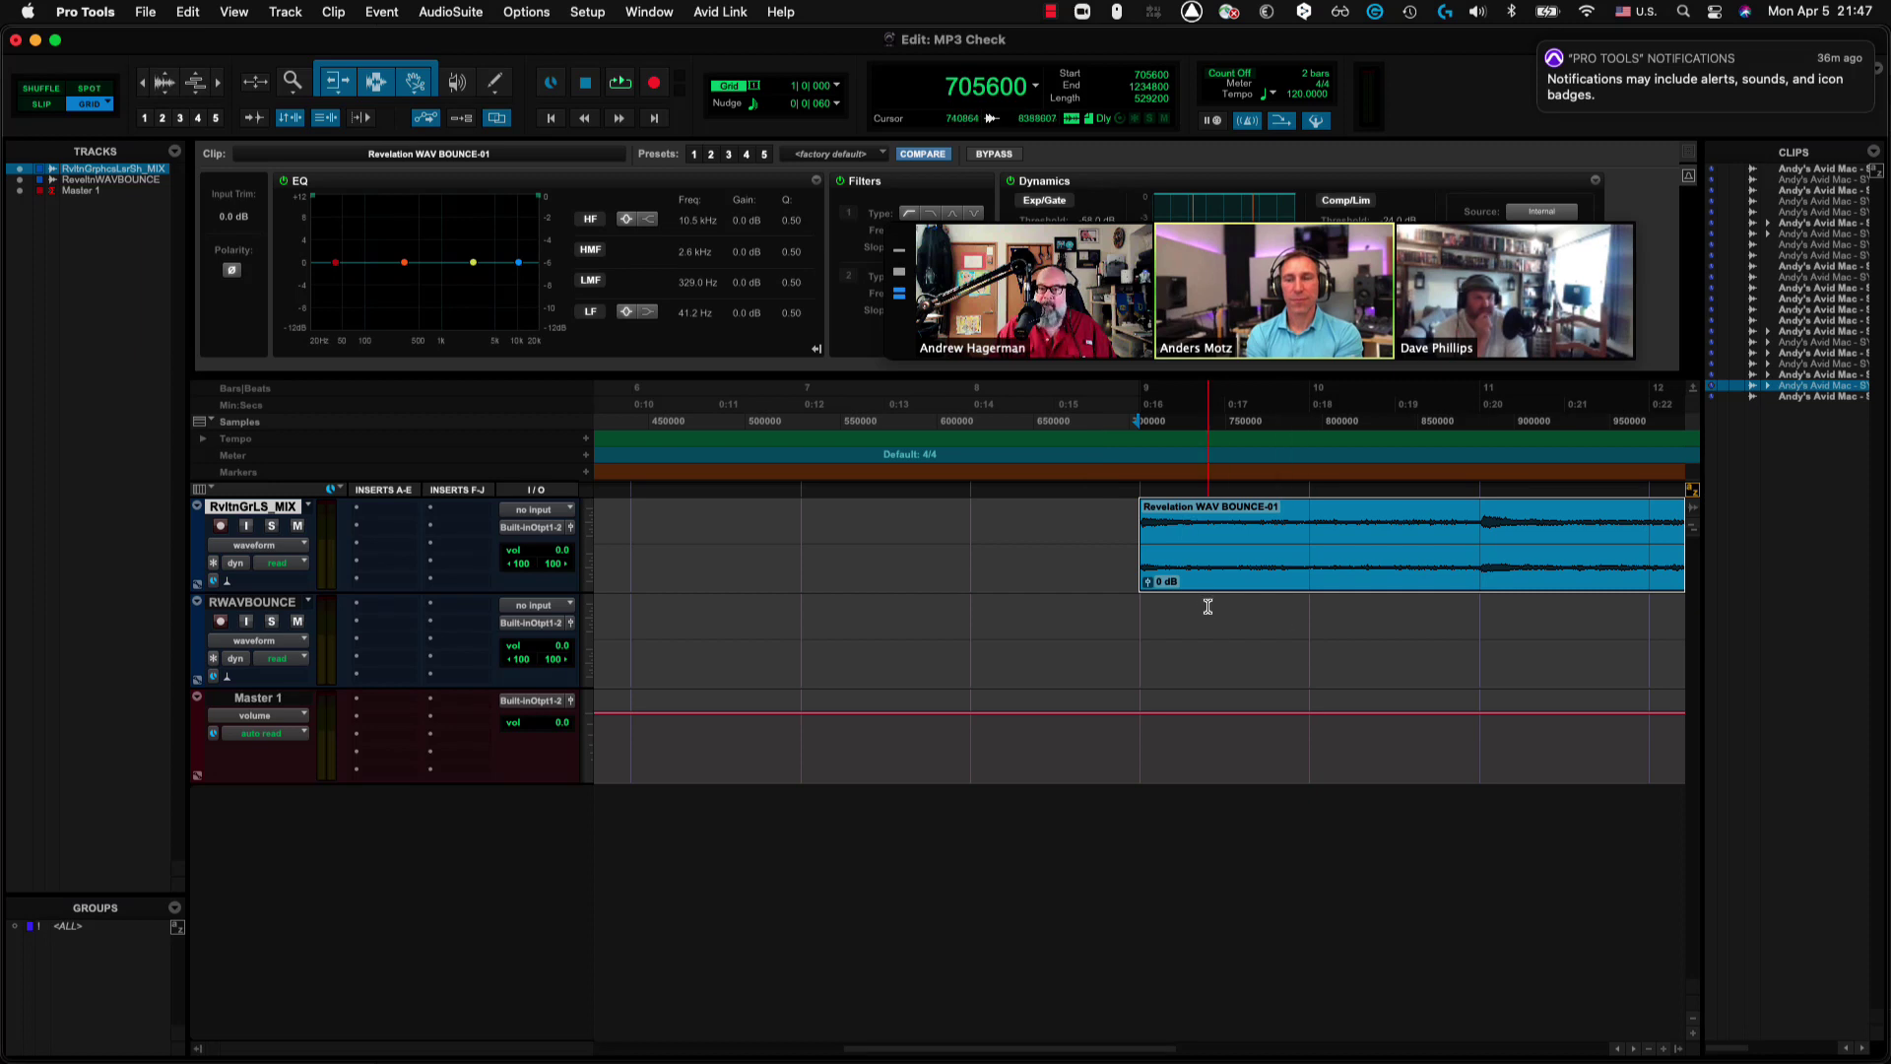